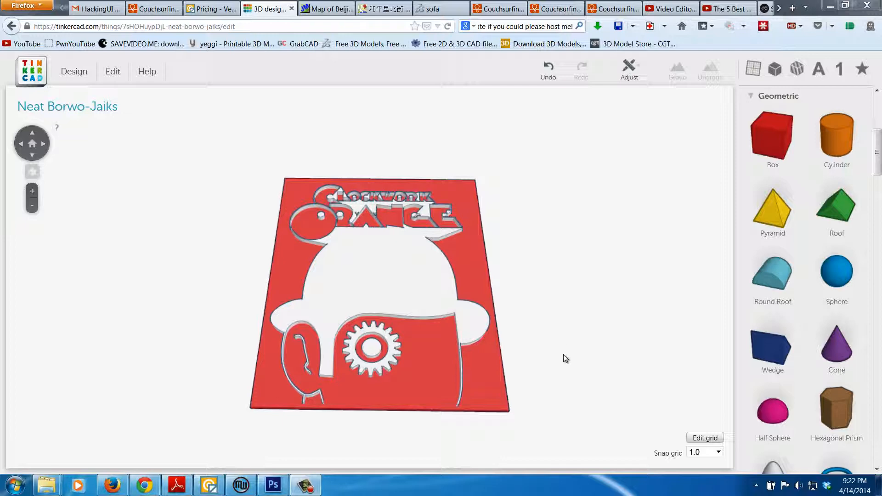
Examine the Clockwork Orange cover plate from several angles and bring up the settings for importing shapes.
{"action": "mouse_move", "coordinate": [566, 359]}
{"action": "left_mouse_down"}
{"action": "mouse_move", "coordinate": [560, 319]}
{"action": "mouse_move", "coordinate": [528, 292]}
{"action": "mouse_move", "coordinate": [417, 278]}
{"action": "mouse_move", "coordinate": [331, 239]}
{"action": "mouse_move", "coordinate": [335, 284]}
{"action": "mouse_move", "coordinate": [385, 291]}
{"action": "mouse_move", "coordinate": [459, 329]}
{"action": "mouse_move", "coordinate": [559, 361]}
{"action": "left_mouse_up"}
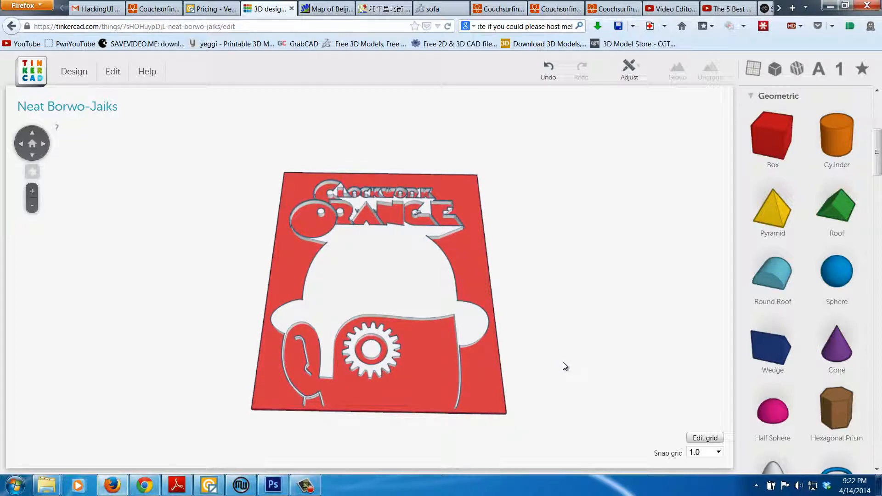
{"action": "left_click_drag", "start_coordinate": [565, 366], "coordinate": [550, 354]}
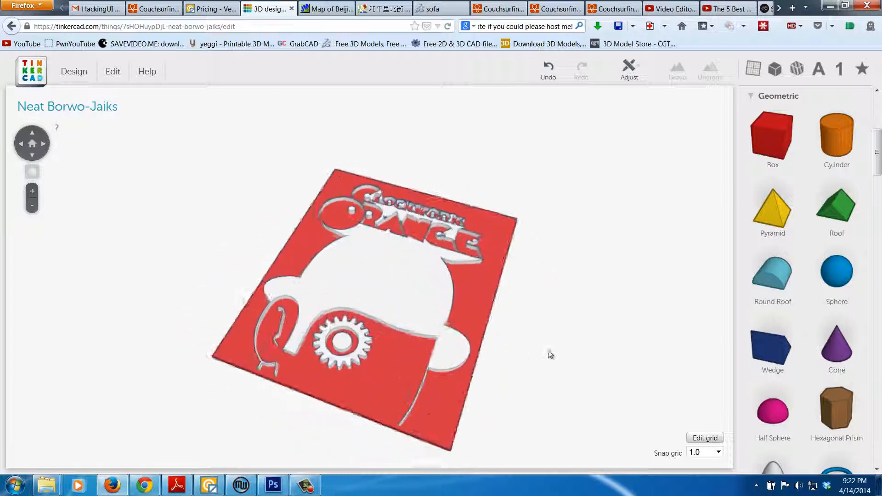
{"action": "left_click_drag", "start_coordinate": [55, 26], "coordinate": [101, 54]}
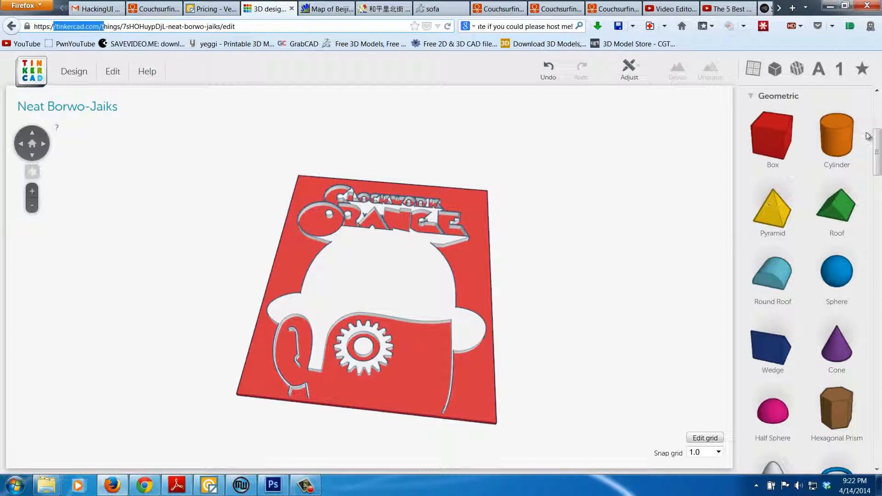
{"action": "scroll", "coordinate": [867, 136], "scroll_direction": "up", "scroll_amount": 5}
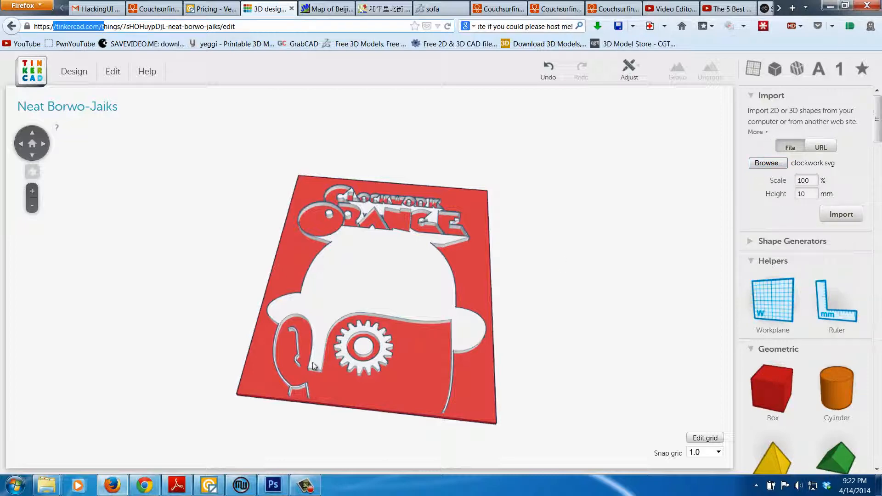
Switch to Photoshop and inspect the thin black outline along the face in the book cover artwork.
{"action": "left_click", "coordinate": [273, 488]}
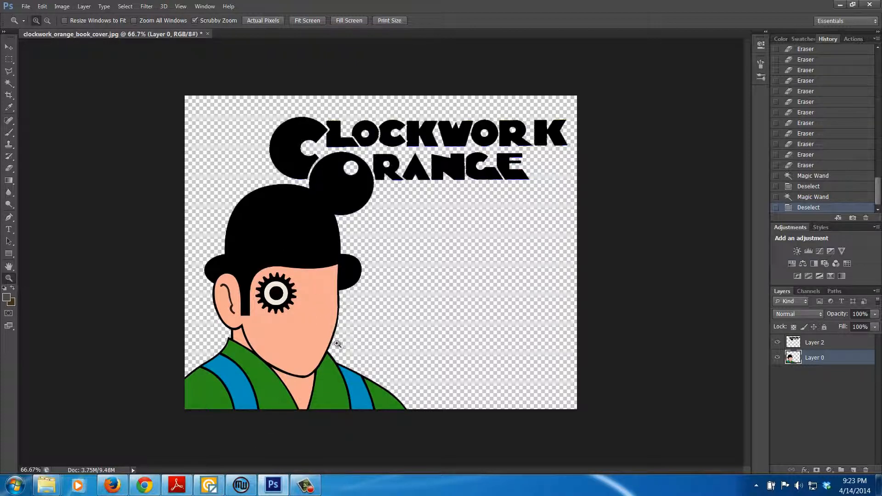
{"action": "left_click", "coordinate": [338, 309]}
{"action": "left_click", "coordinate": [338, 309]}
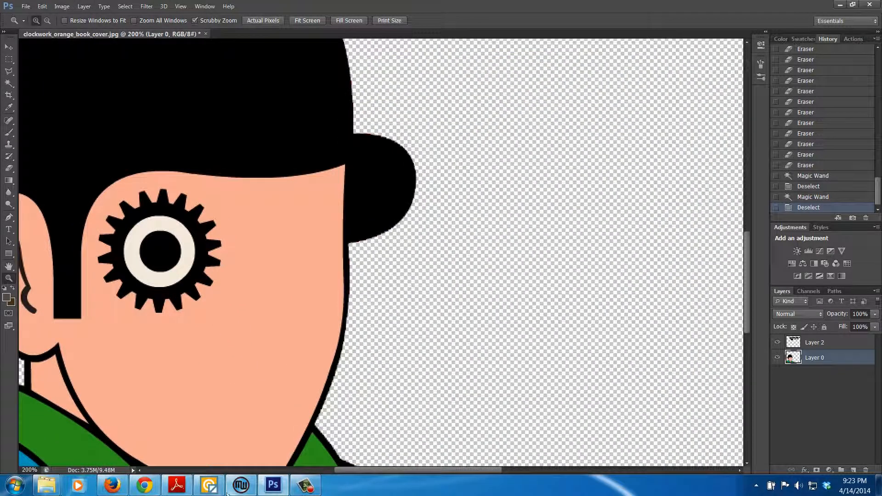
Switch to MakerBot and examine the clockwork.stl plate on the build platform, including its lettering, gear and thin face line.
{"action": "left_click", "coordinate": [241, 485]}
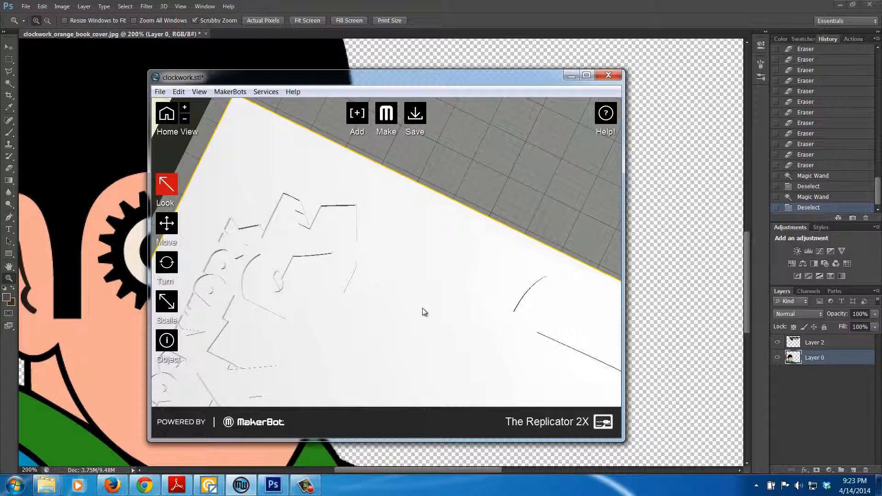
{"action": "left_click_drag", "start_coordinate": [428, 298], "coordinate": [375, 317]}
{"action": "scroll", "coordinate": [374, 317], "scroll_direction": "down", "scroll_amount": 5}
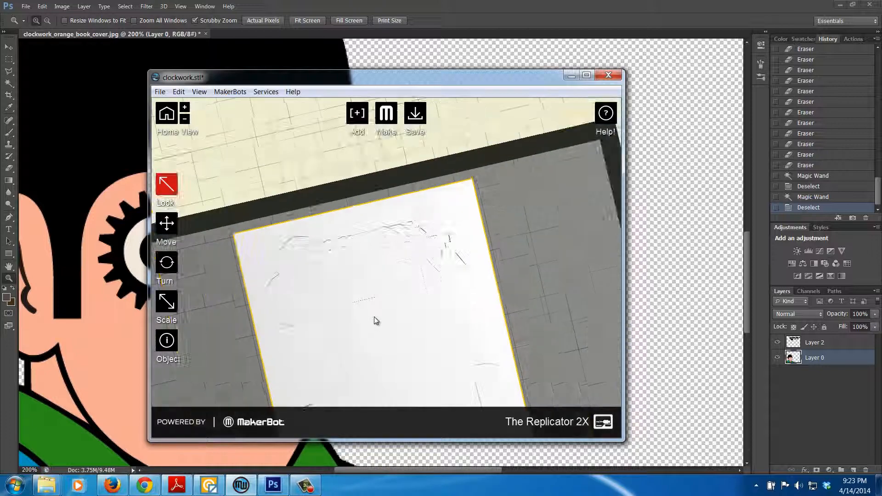
{"action": "scroll", "coordinate": [382, 346], "scroll_direction": "down", "scroll_amount": 4}
{"action": "scroll", "coordinate": [404, 362], "scroll_direction": "up", "scroll_amount": 5}
{"action": "scroll", "coordinate": [404, 363], "scroll_direction": "down", "scroll_amount": 9}
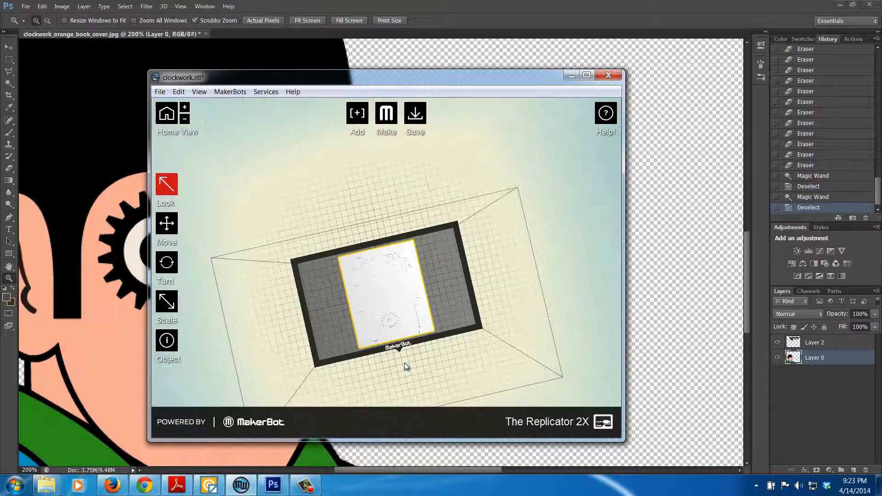
{"action": "scroll", "coordinate": [396, 314], "scroll_direction": "up", "scroll_amount": 8}
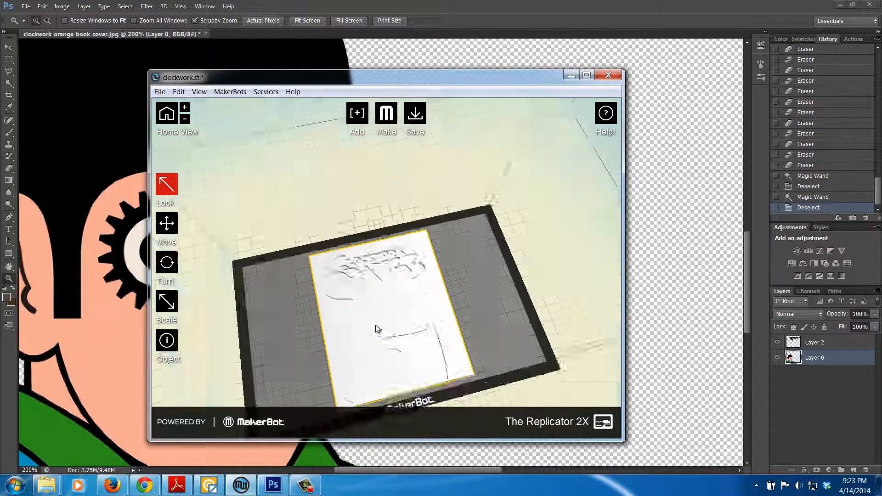
{"action": "scroll", "coordinate": [459, 386], "scroll_direction": "up", "scroll_amount": 2}
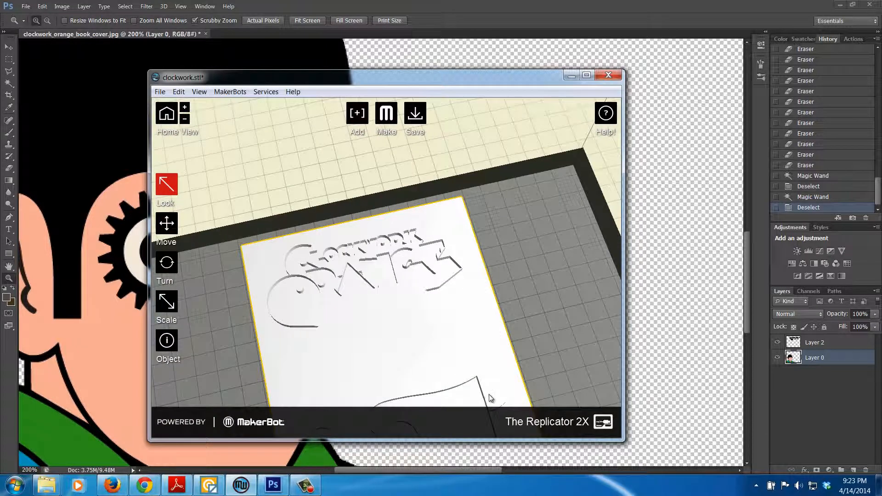
{"action": "left_click_drag", "start_coordinate": [453, 371], "coordinate": [490, 353]}
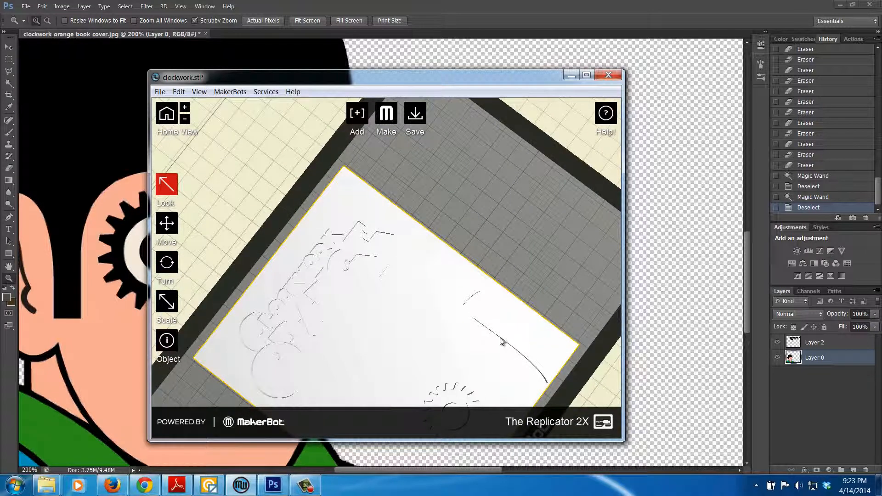
{"action": "mouse_move", "coordinate": [482, 351]}
{"action": "left_mouse_down"}
{"action": "mouse_move", "coordinate": [473, 325]}
{"action": "mouse_move", "coordinate": [480, 340]}
{"action": "left_mouse_up"}
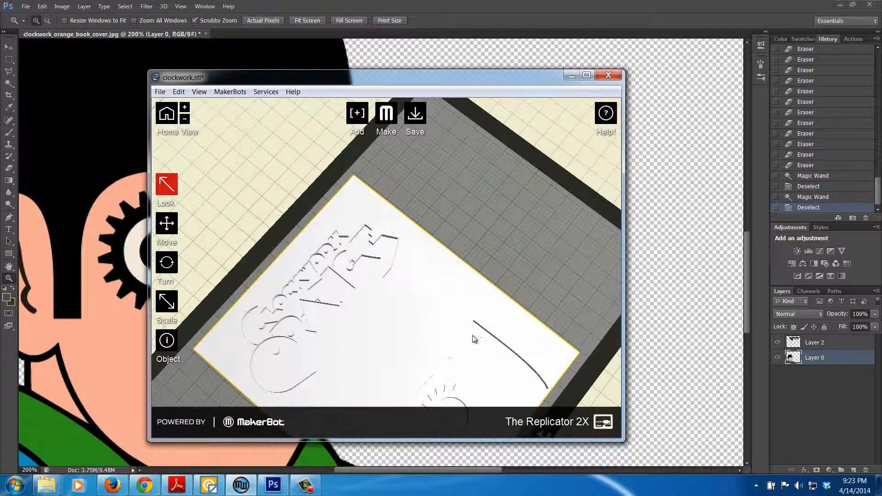
Return to Photoshop and use the Magic Wand to select the connected black hat and outlines on Layer 0.
{"action": "left_click", "coordinate": [464, 32]}
{"action": "scroll", "coordinate": [333, 264], "scroll_direction": "down", "scroll_amount": 3}
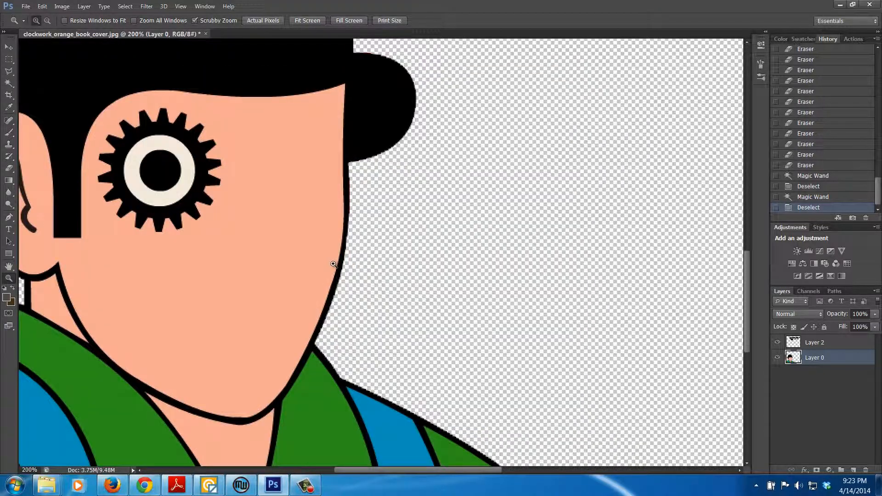
{"action": "scroll", "coordinate": [333, 267], "scroll_direction": "down", "scroll_amount": 2}
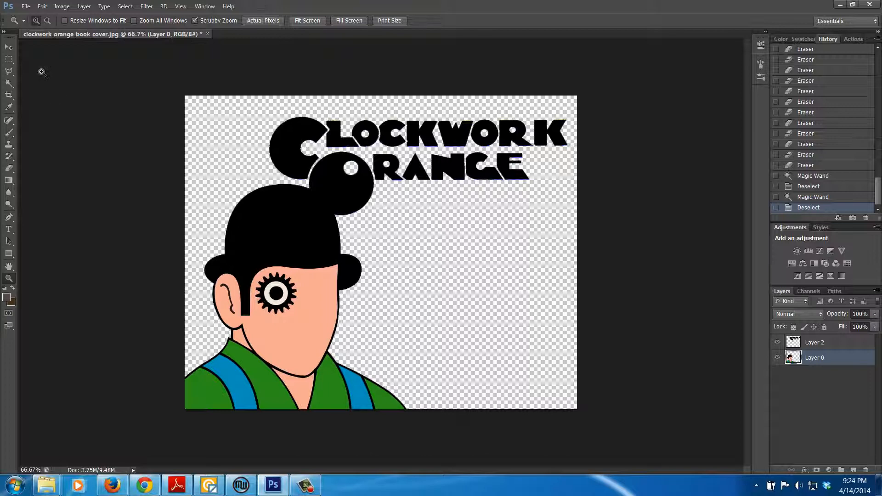
{"action": "left_click", "coordinate": [9, 84]}
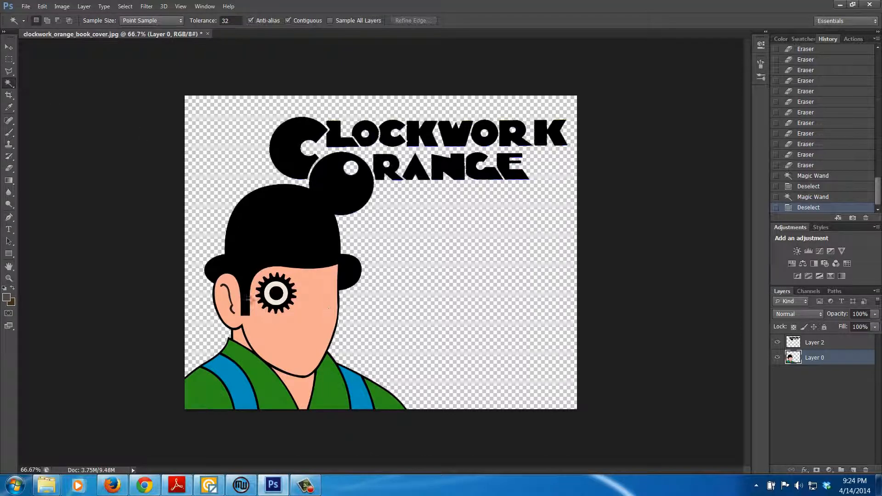
{"action": "left_click", "coordinate": [270, 251]}
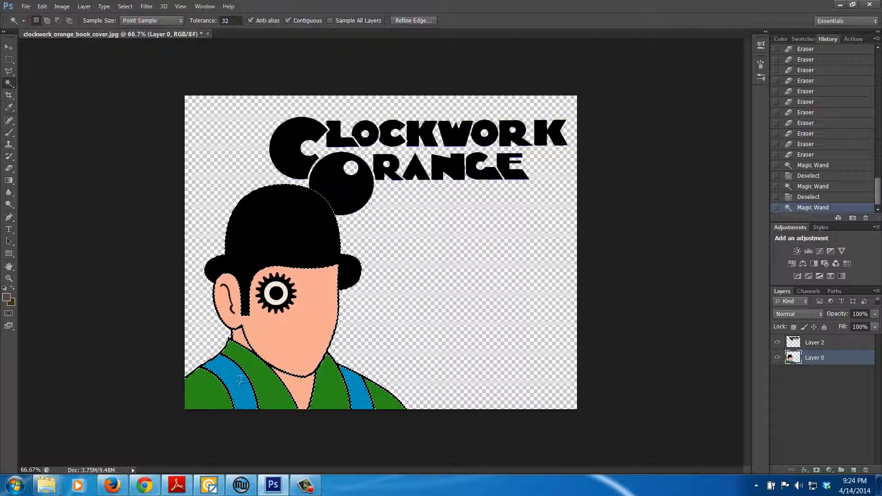
{"action": "key", "text": "ctrl+plus"}
{"action": "key", "text": "ctrl+plus"}
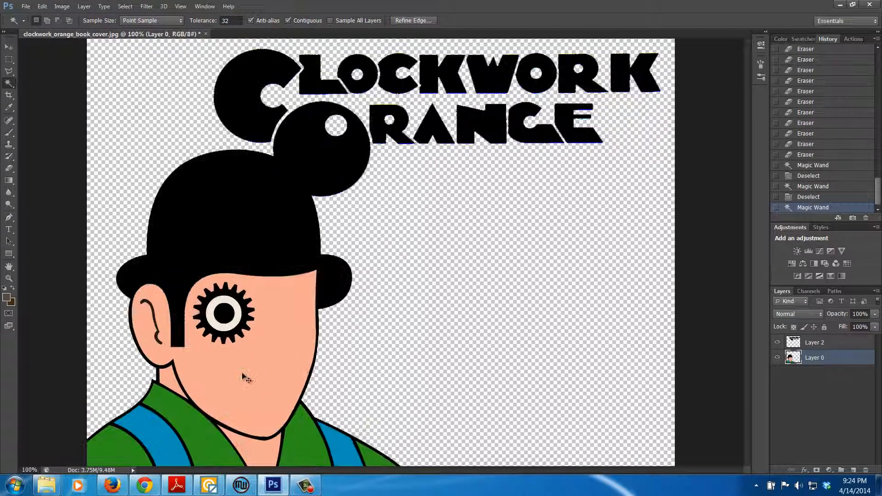
{"action": "scroll", "coordinate": [315, 384], "scroll_direction": "down", "scroll_amount": 3}
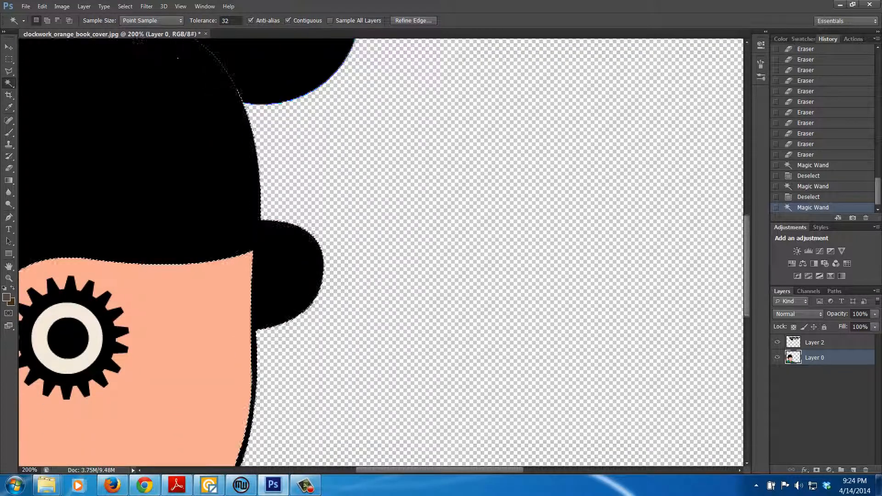
{"action": "scroll", "coordinate": [294, 395], "scroll_direction": "down", "scroll_amount": 3}
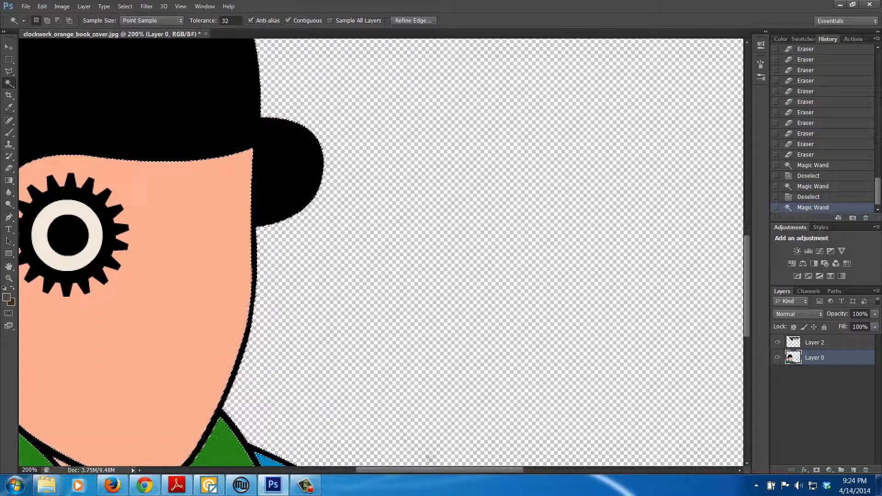
{"action": "left_click_drag", "start_coordinate": [432, 470], "coordinate": [361, 470]}
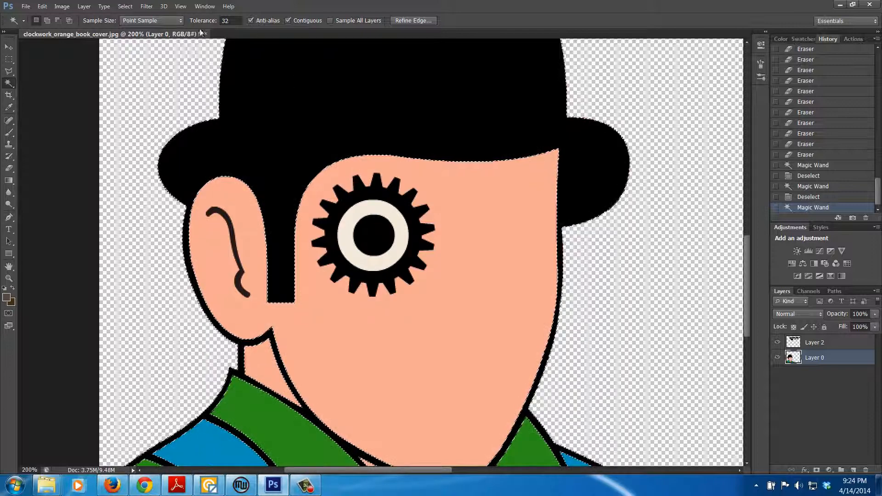
Expand the selection around the black hat and outlines, keeping the offered pixel amount.
{"action": "left_click", "coordinate": [112, 7]}
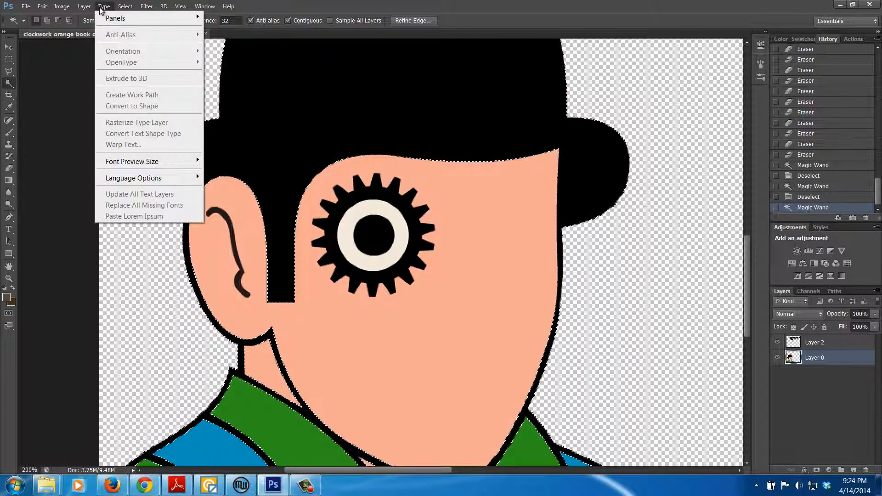
{"action": "mouse_move", "coordinate": [125, 6]}
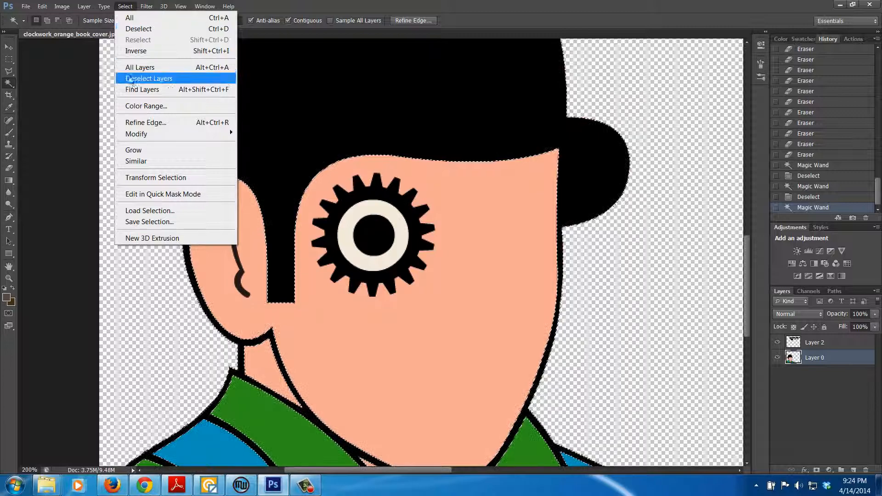
{"action": "mouse_move", "coordinate": [170, 134]}
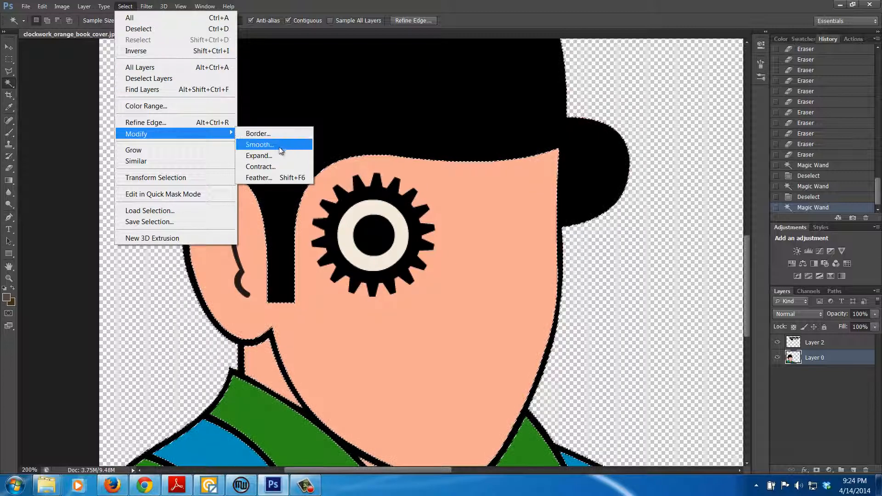
{"action": "left_click", "coordinate": [265, 158]}
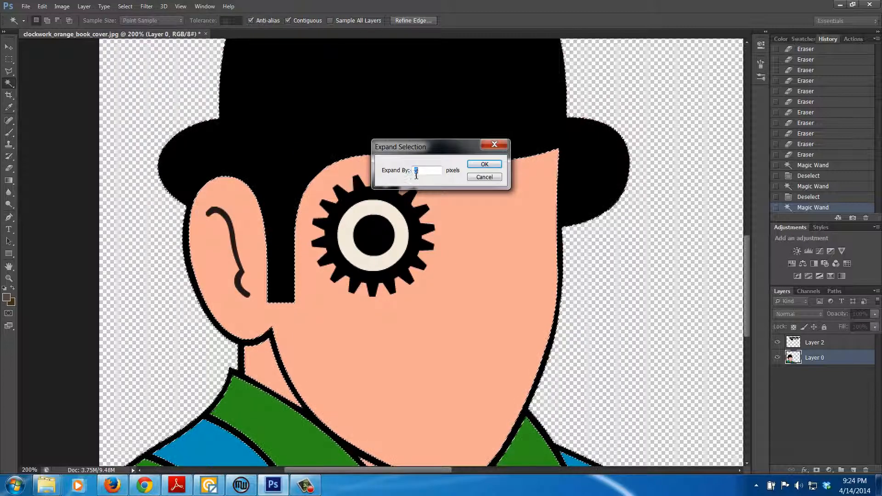
{"action": "left_click", "coordinate": [480, 164]}
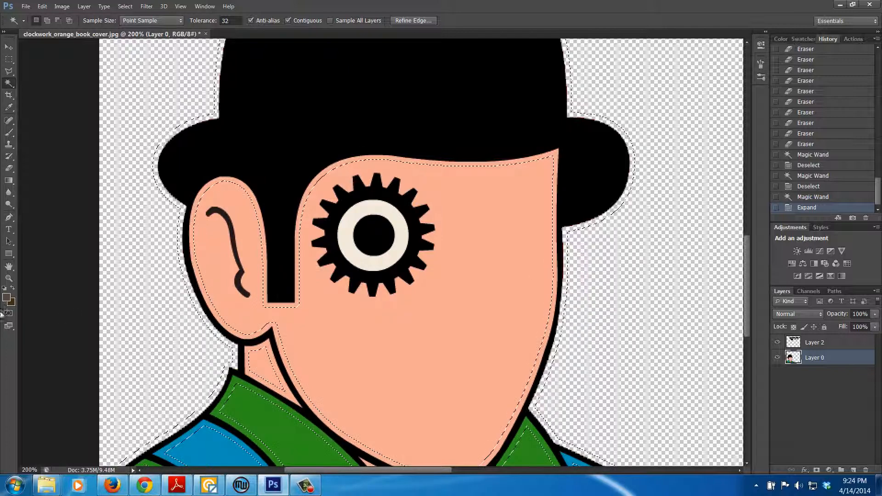
Set the foreground colour to black, hex 000000.
{"action": "left_click", "coordinate": [6, 297]}
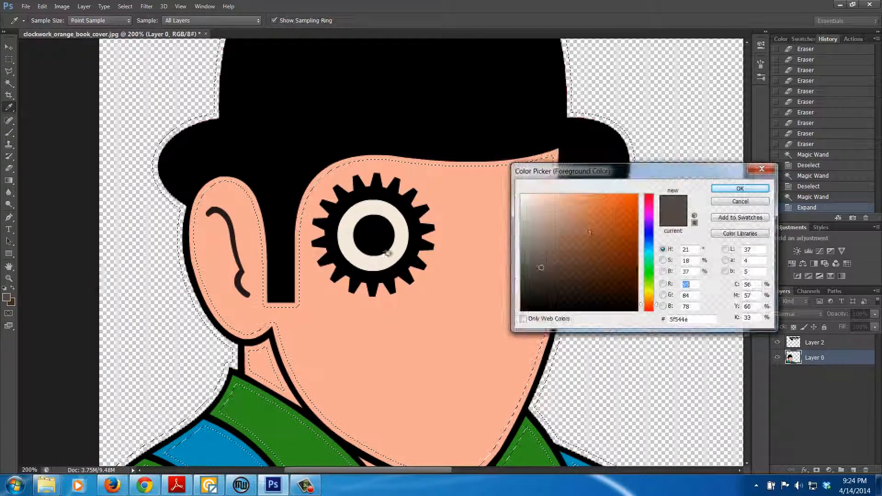
{"action": "left_click", "coordinate": [692, 319]}
{"action": "type", "text": "00000000"}
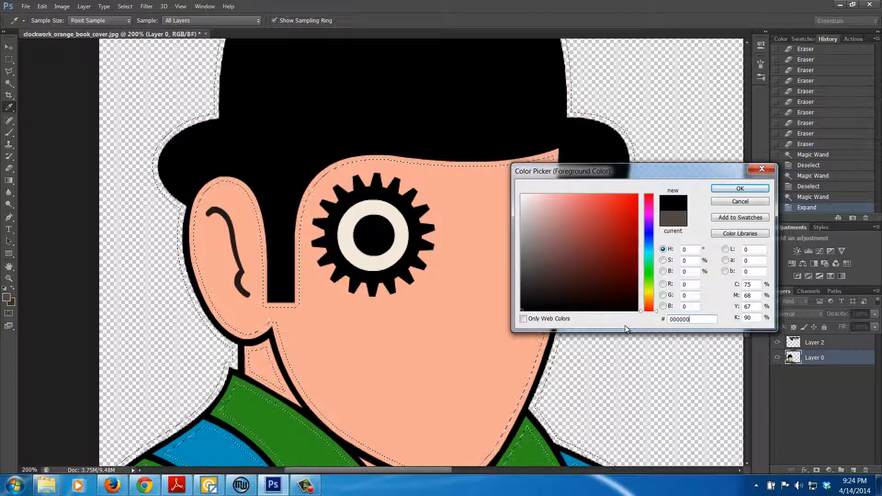
{"action": "left_click", "coordinate": [740, 189]}
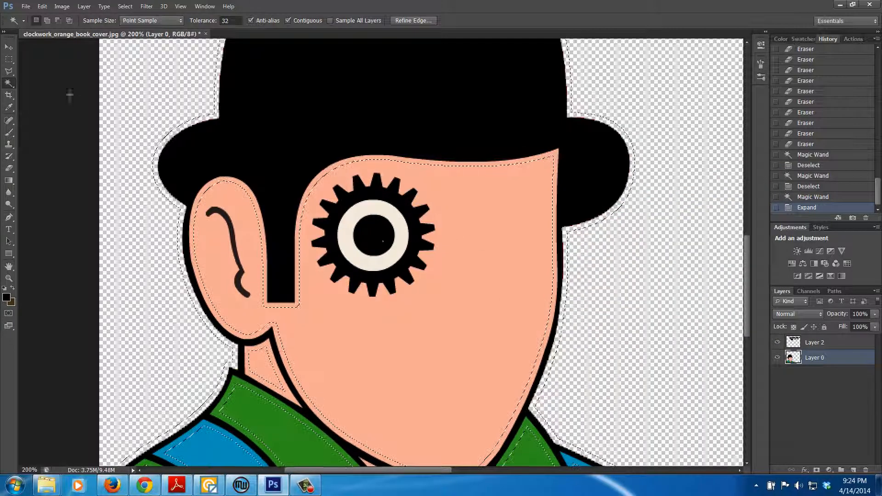
Fill the expanded selection with black to thicken the figure's outlines, and check the whole image.
{"action": "left_click", "coordinate": [42, 6]}
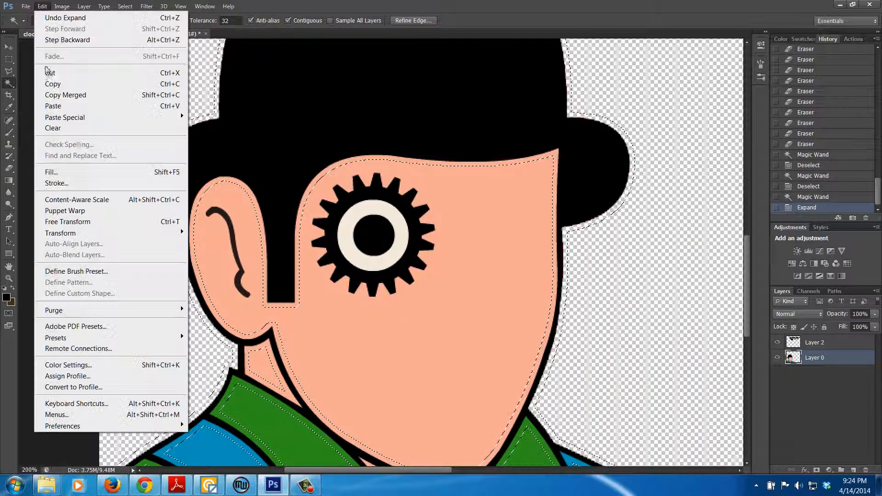
{"action": "left_click", "coordinate": [51, 172]}
{"action": "left_click", "coordinate": [493, 142]}
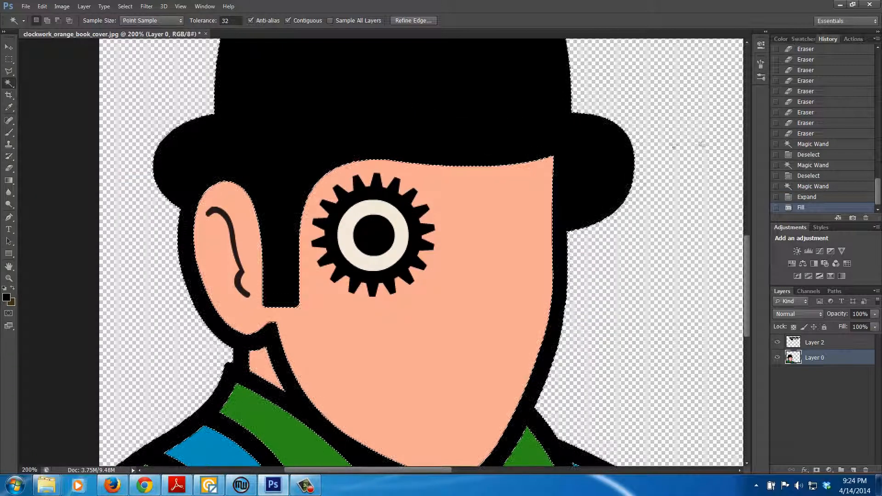
{"action": "key", "text": "ctrl+minus"}
{"action": "key", "text": "ctrl+minus"}
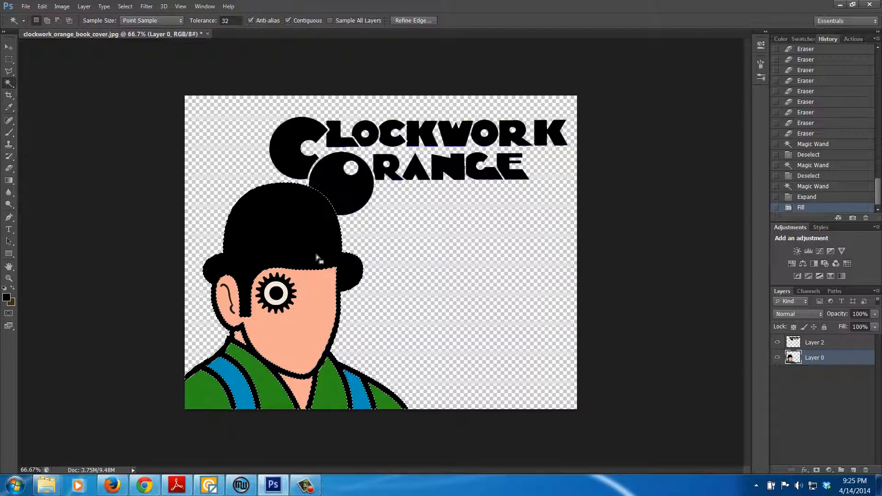
Step back in the history to before the fill, clear the selection, and activate the Zoom tool.
{"action": "left_click", "coordinate": [809, 198]}
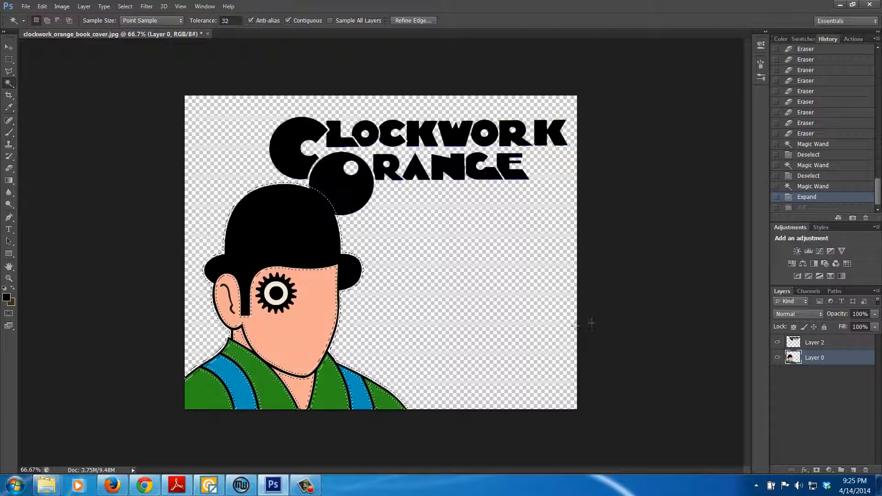
{"action": "left_click", "coordinate": [591, 324]}
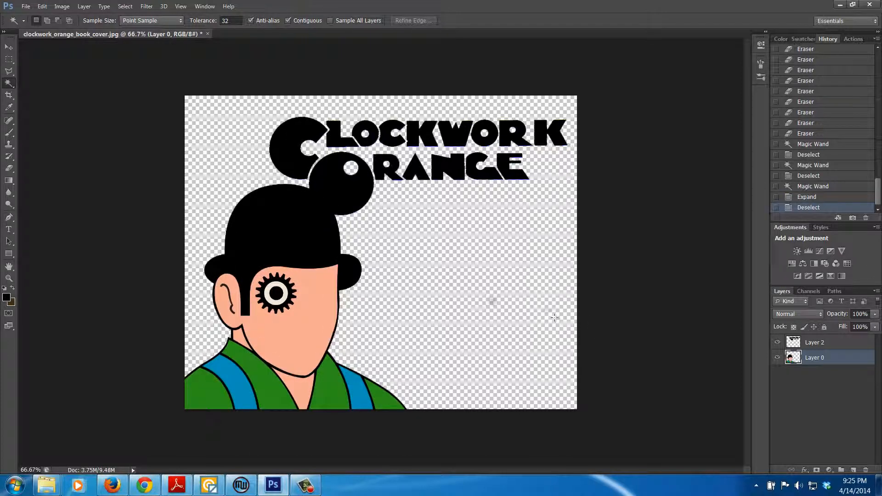
{"action": "left_click", "coordinate": [9, 279]}
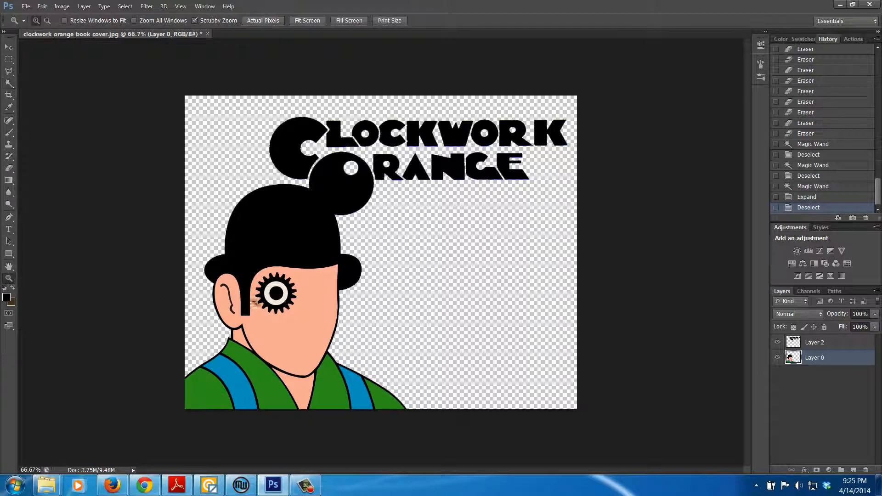
Select a small rectangle over the face outline just below the hat's right brim, and add a new layer above Layer 2.
{"action": "left_click", "coordinate": [342, 300]}
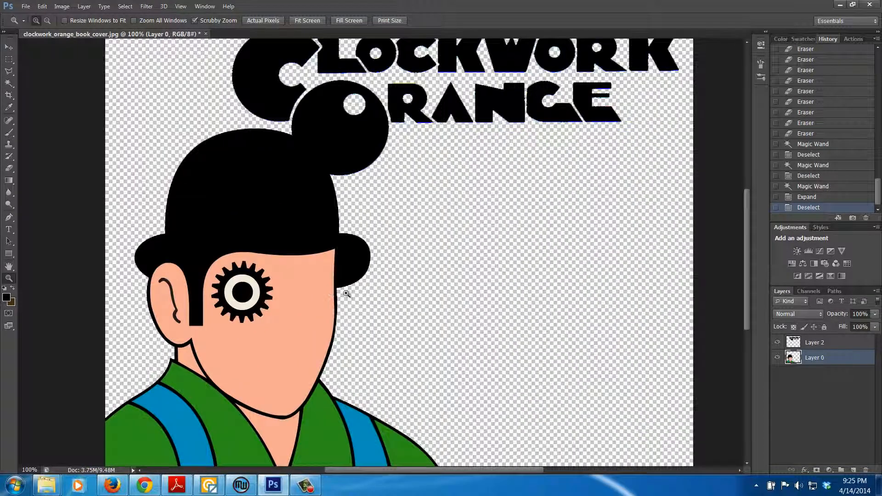
{"action": "left_click", "coordinate": [331, 290]}
{"action": "left_click", "coordinate": [331, 290]}
{"action": "left_click", "coordinate": [345, 299]}
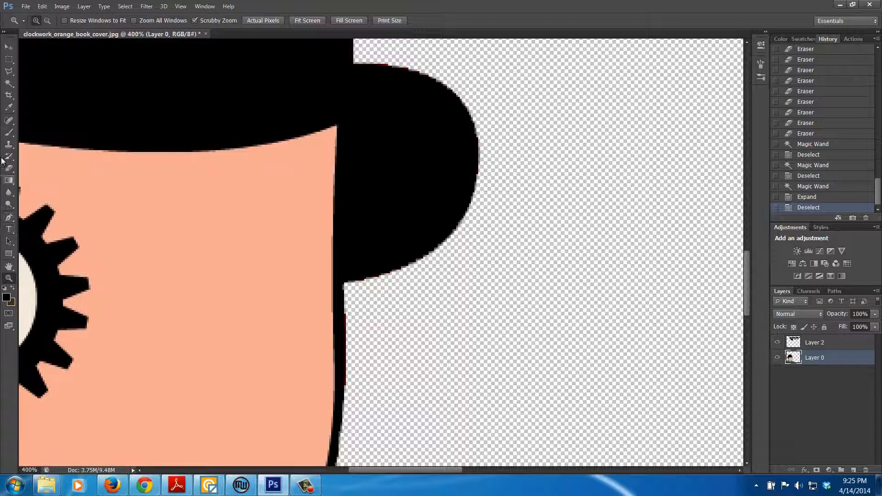
{"action": "left_click", "coordinate": [8, 60]}
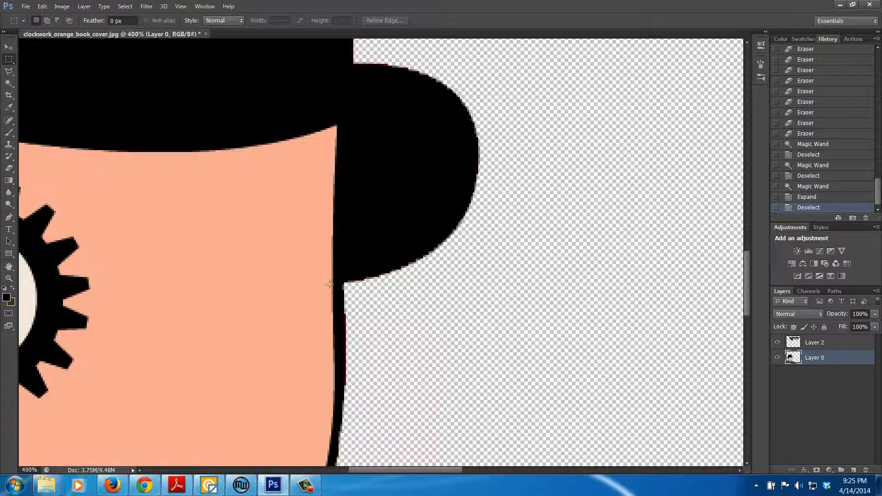
{"action": "left_click_drag", "start_coordinate": [326, 281], "coordinate": [343, 294]}
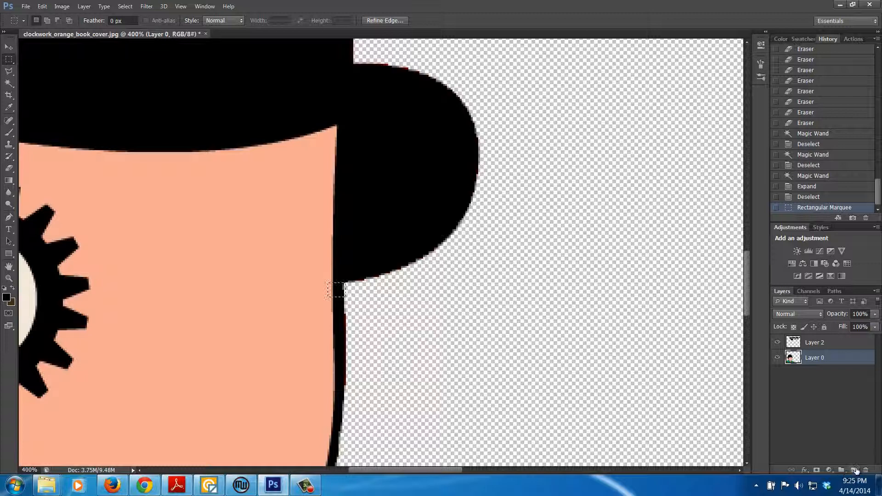
{"action": "left_click", "coordinate": [821, 348]}
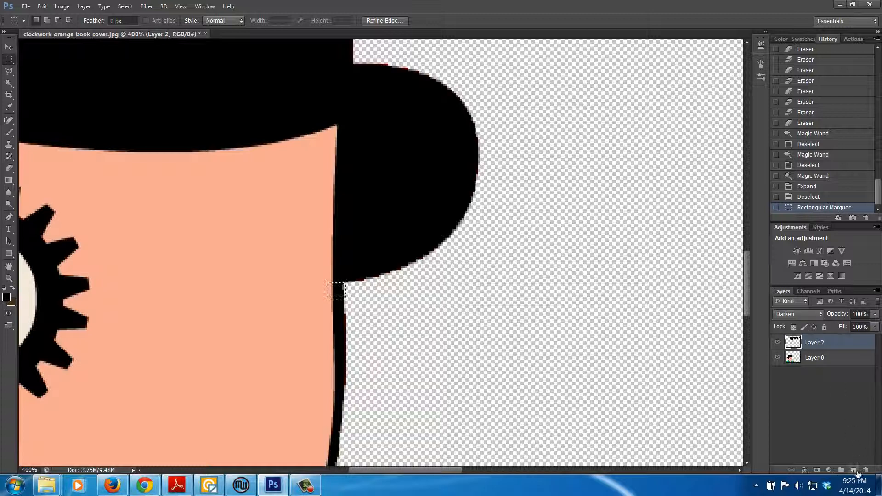
{"action": "left_click", "coordinate": [853, 470]}
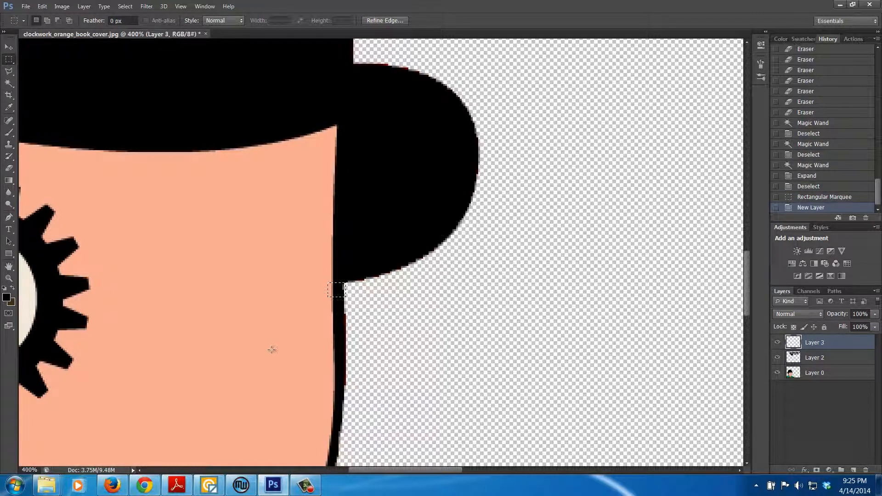
Add a small polygonal patch to the selection where the ear's outer outline meets the hat's left brim.
{"action": "left_click_drag", "start_coordinate": [157, 323], "coordinate": [584, 300]}
{"action": "left_click_drag", "start_coordinate": [627, 308], "coordinate": [639, 312]}
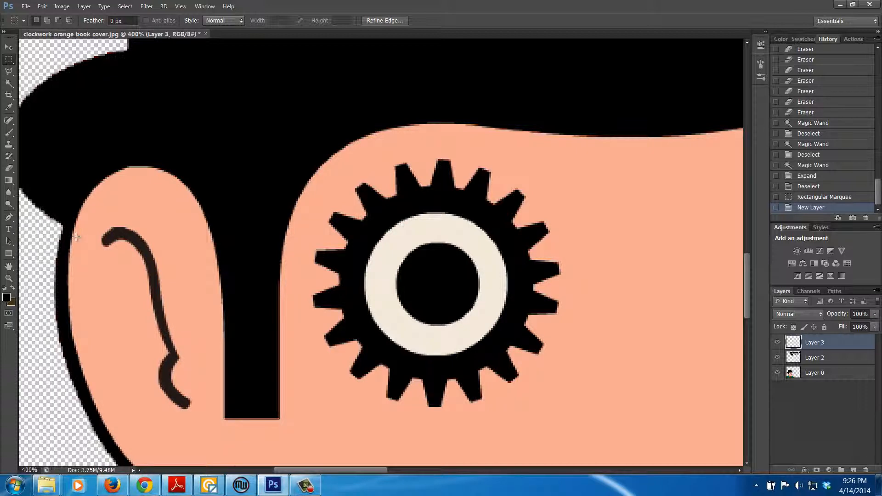
{"action": "left_click", "coordinate": [8, 71]}
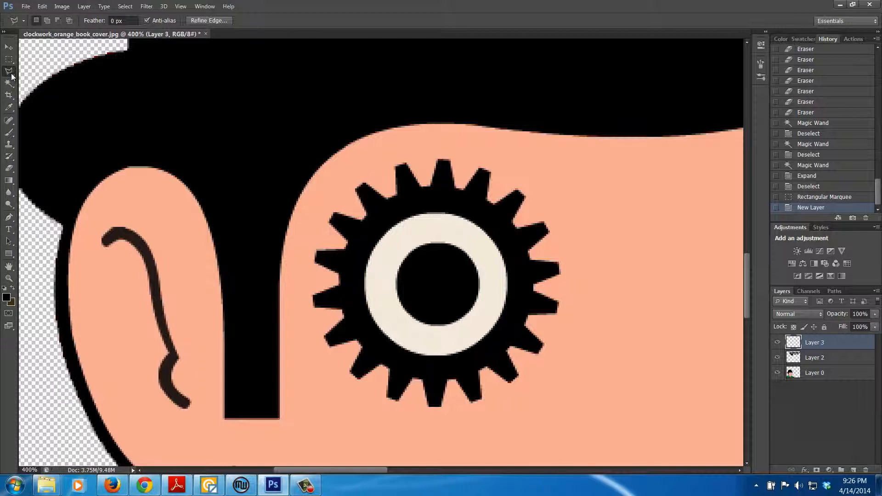
{"action": "key", "text": "shift"}
{"action": "left_click", "coordinate": [61, 226]}
{"action": "left_click", "coordinate": [76, 247]}
{"action": "left_click", "coordinate": [62, 227]}
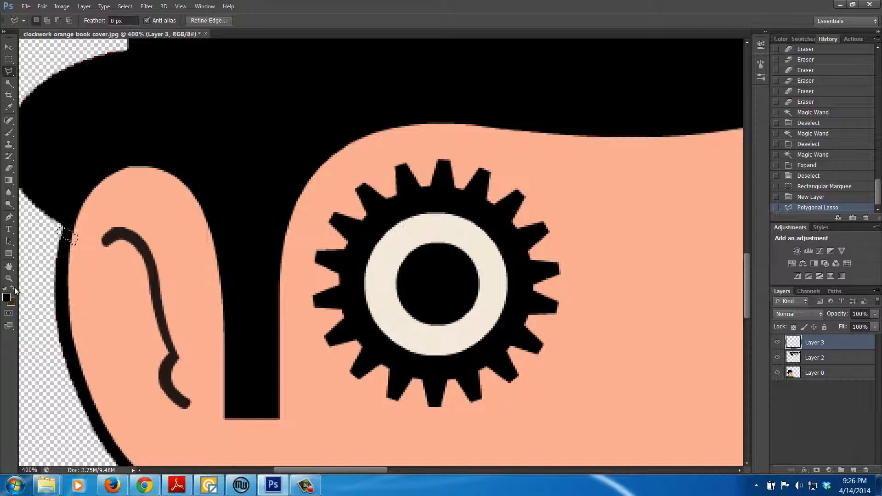
Swap the foreground and background colours, and sample the skin tone from the ear as the new foreground colour.
{"action": "left_click", "coordinate": [14, 289]}
{"action": "left_click", "coordinate": [8, 108]}
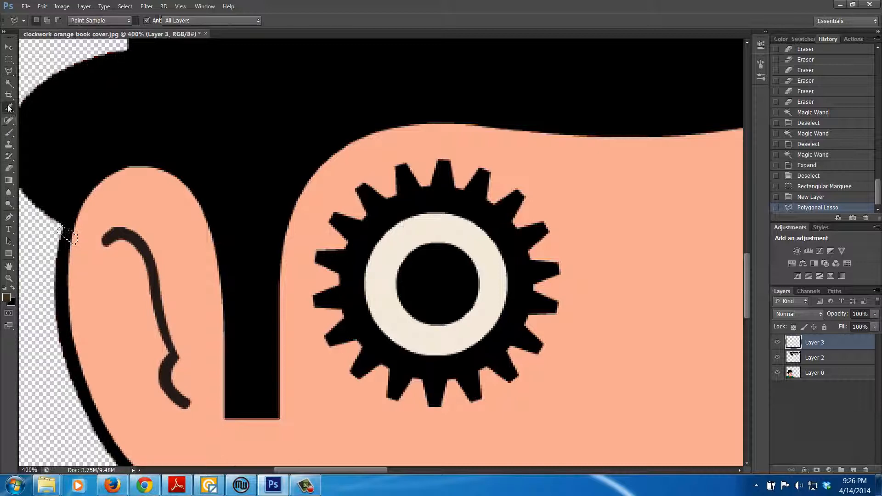
{"action": "left_click", "coordinate": [193, 294]}
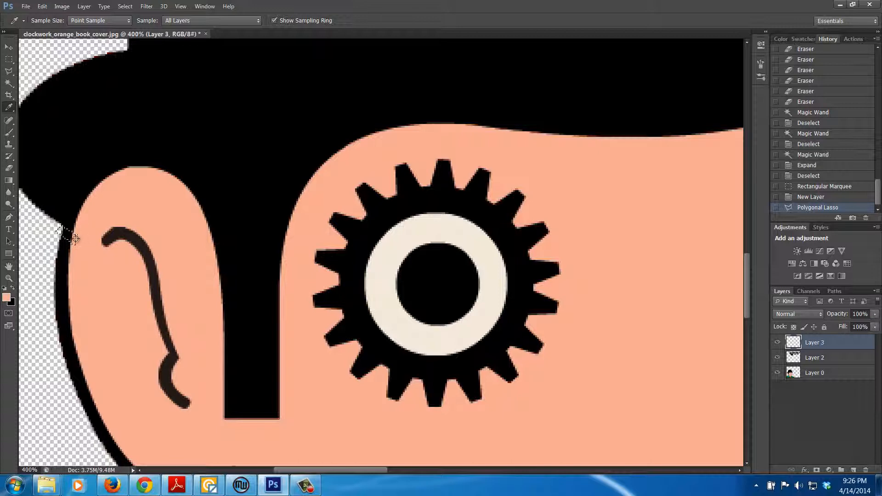
Fill both selected patches on the new layer with the skin foreground colour at 100% opacity, and clear the selection.
{"action": "key", "text": "ctrl+minus"}
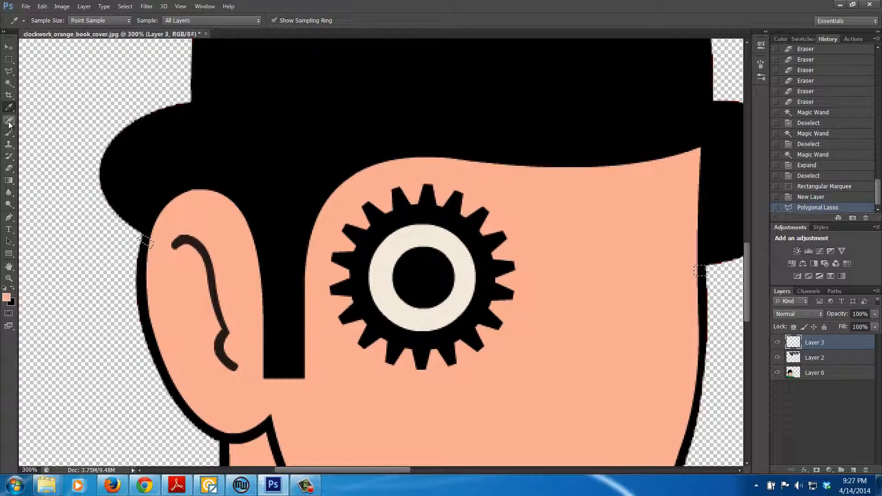
{"action": "left_click", "coordinate": [61, 8]}
{"action": "mouse_move", "coordinate": [51, 6]}
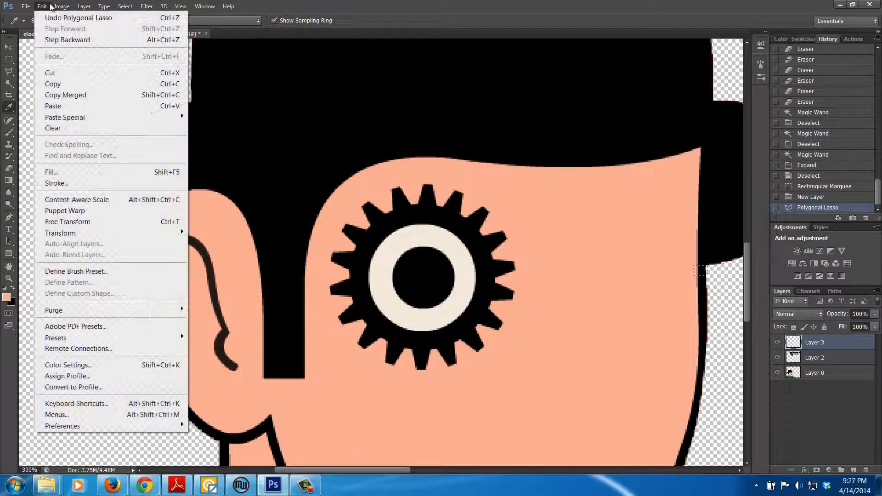
{"action": "left_click", "coordinate": [52, 172]}
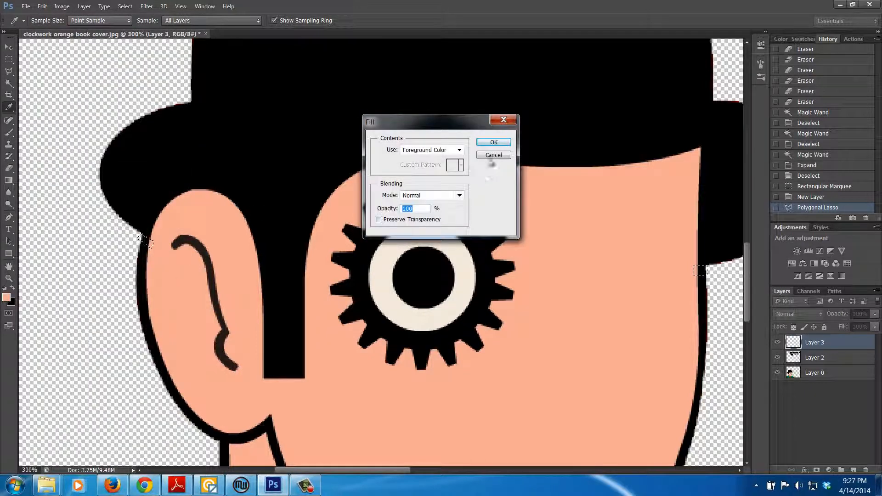
{"action": "left_click", "coordinate": [493, 142]}
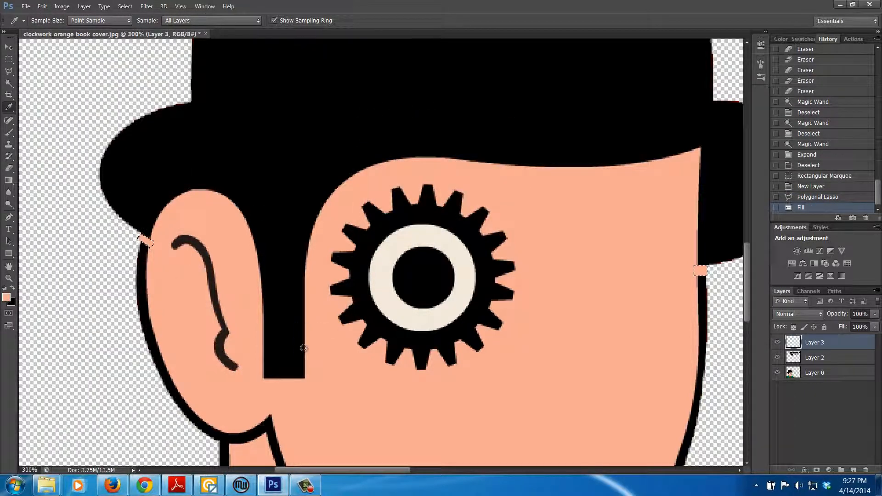
{"action": "left_click", "coordinate": [45, 8]}
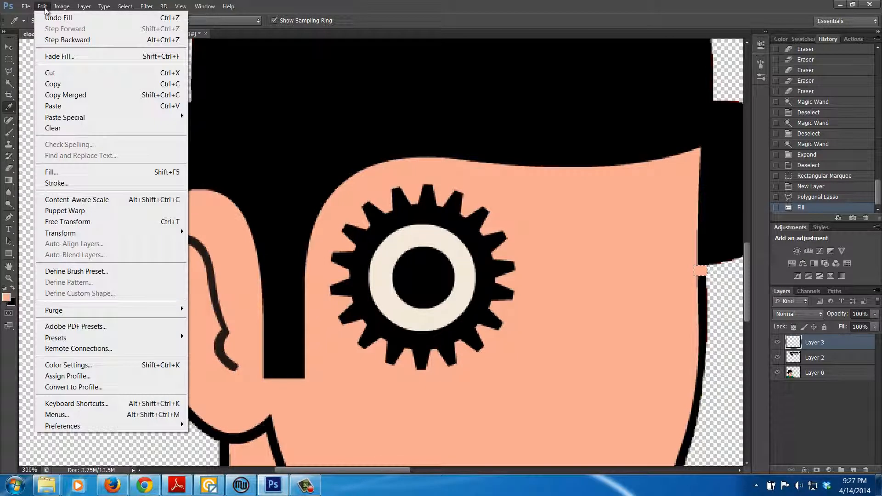
{"action": "left_click", "coordinate": [45, 9]}
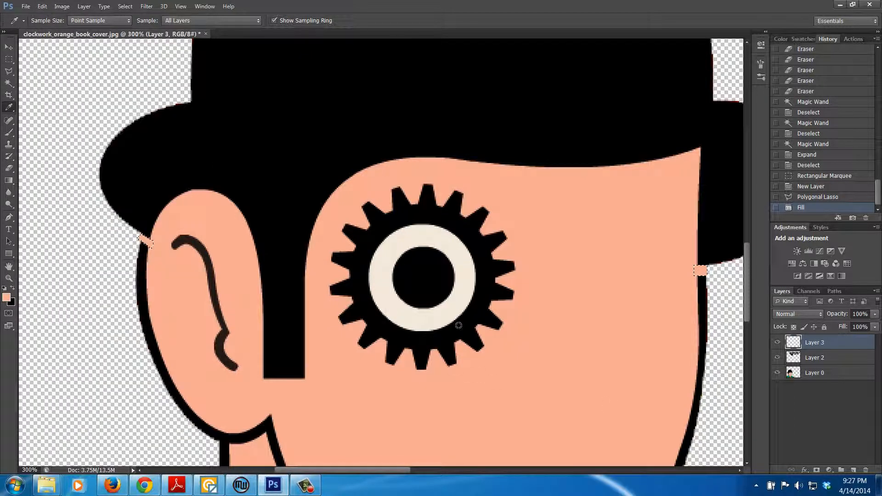
{"action": "key", "text": "ctrl+minus"}
{"action": "key", "text": "ctrl+minus"}
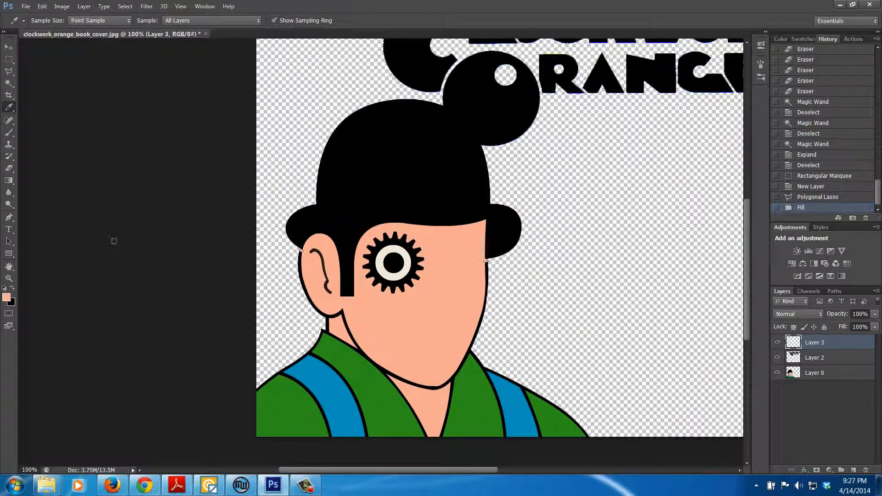
{"action": "key", "text": "ctrl+d"}
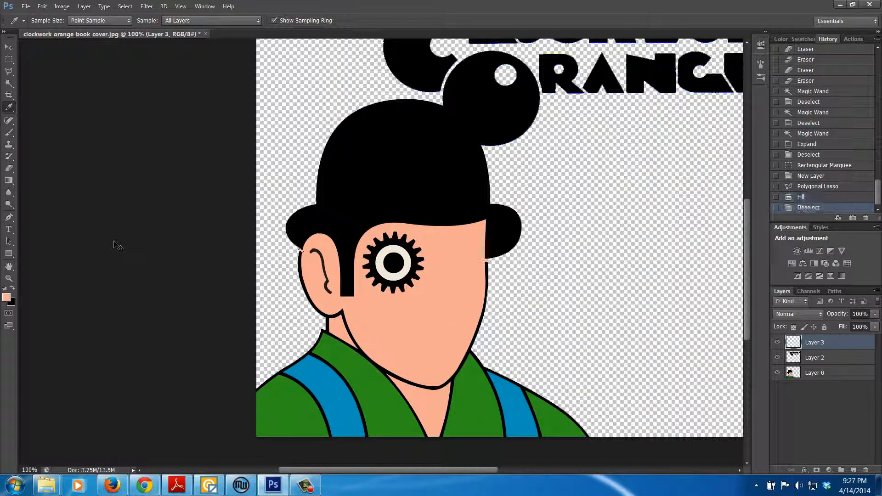
Try selecting the thin outlines with the Magic Wand on Layer 3 and on Layer 0, clearing the selection each time.
{"action": "left_click", "coordinate": [11, 85]}
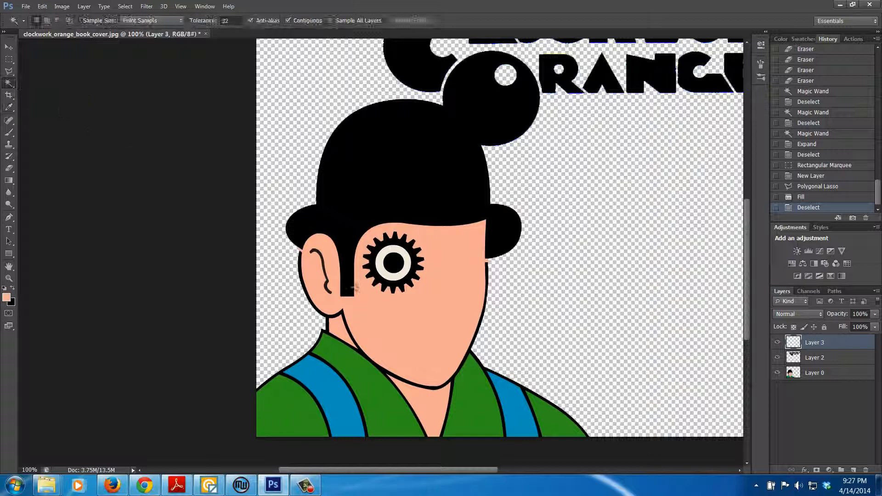
{"action": "left_click", "coordinate": [312, 303]}
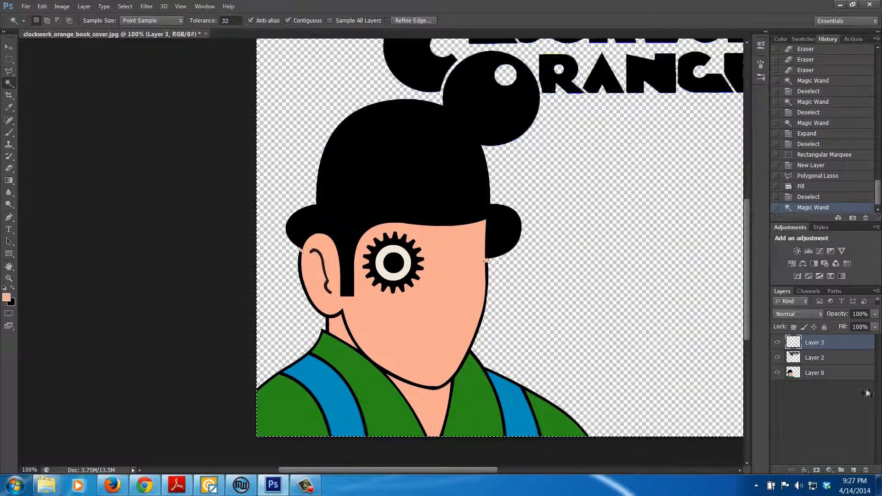
{"action": "left_click", "coordinate": [815, 374]}
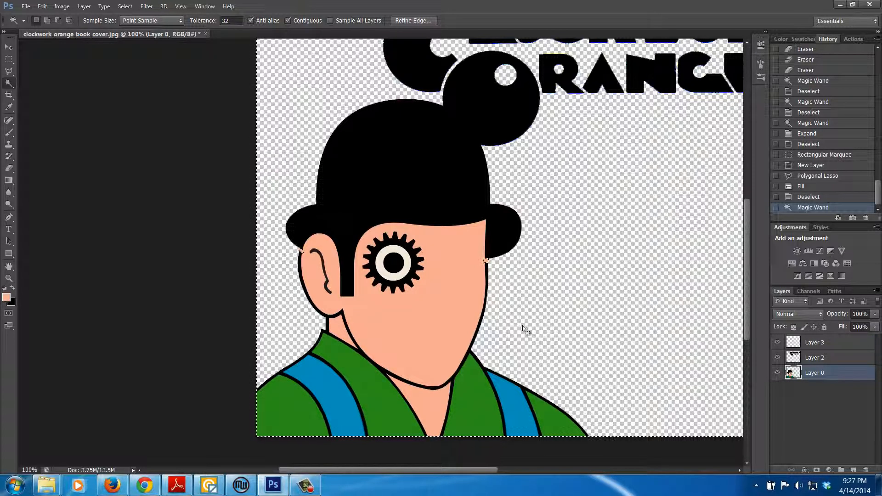
{"action": "key", "text": "ctrl+d"}
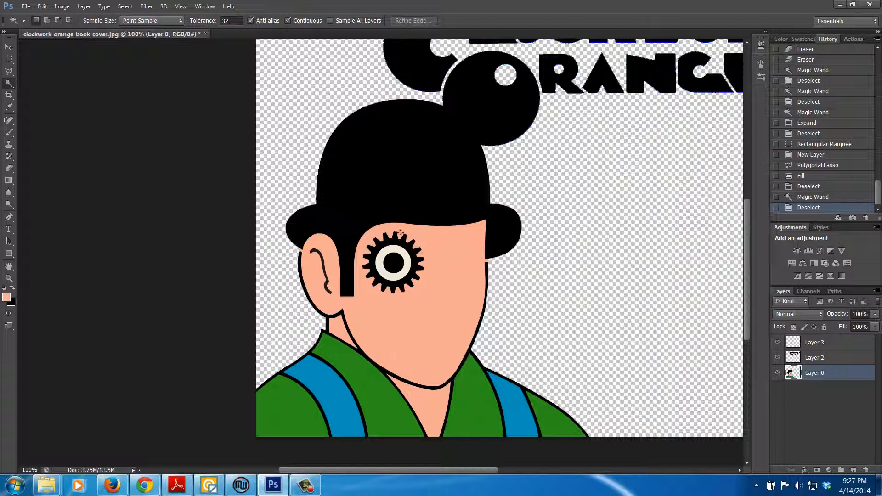
{"action": "left_click", "coordinate": [481, 319]}
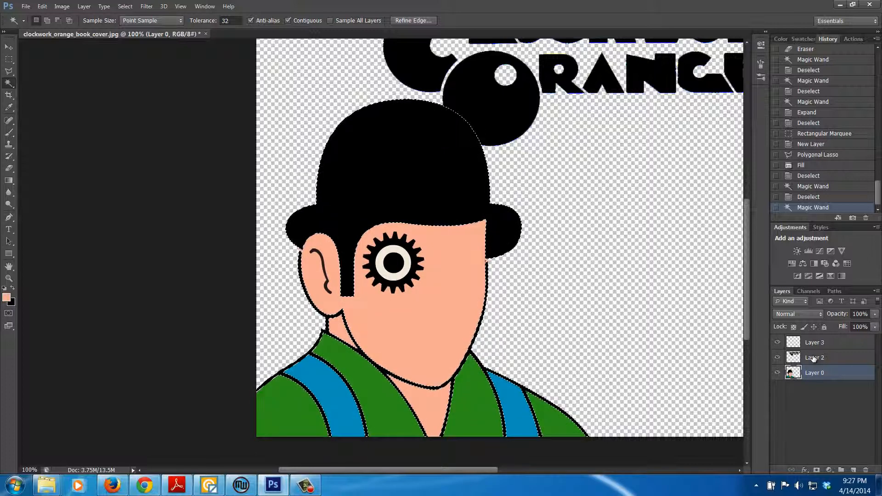
{"action": "key", "text": "ctrl+d"}
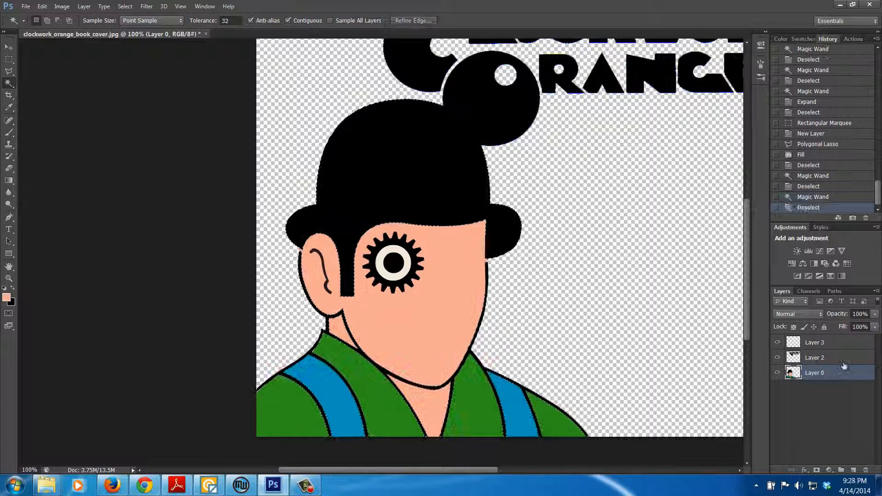
Merge Layer 3, which holds the skin-coloured patches, with Layer 0.
{"action": "left_click", "coordinate": [815, 343]}
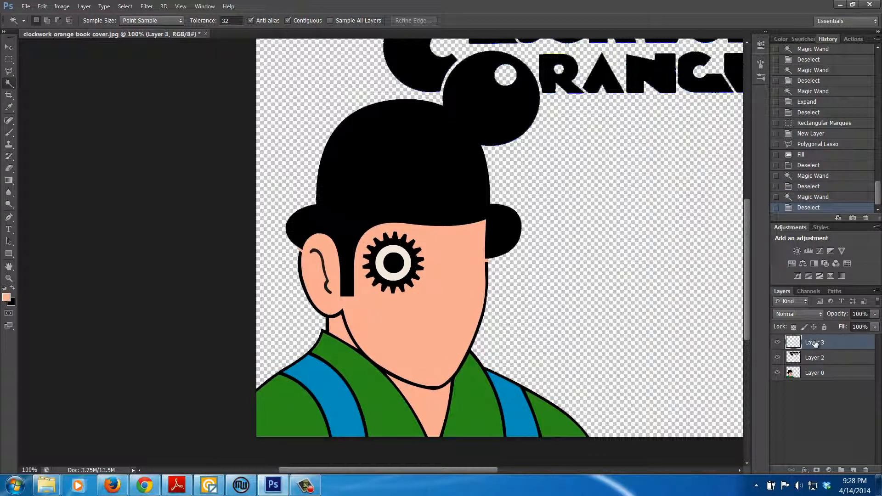
{"action": "left_click", "coordinate": [814, 374], "text": "ctrl"}
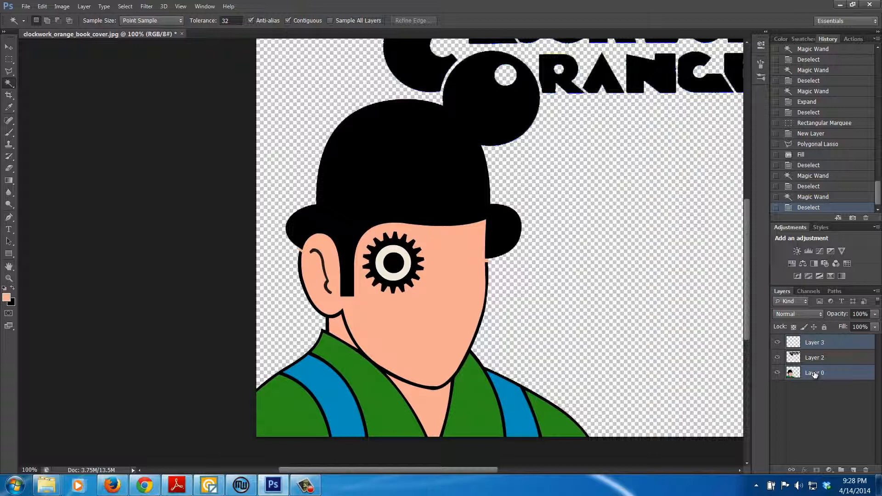
{"action": "key", "text": "ctrl+e"}
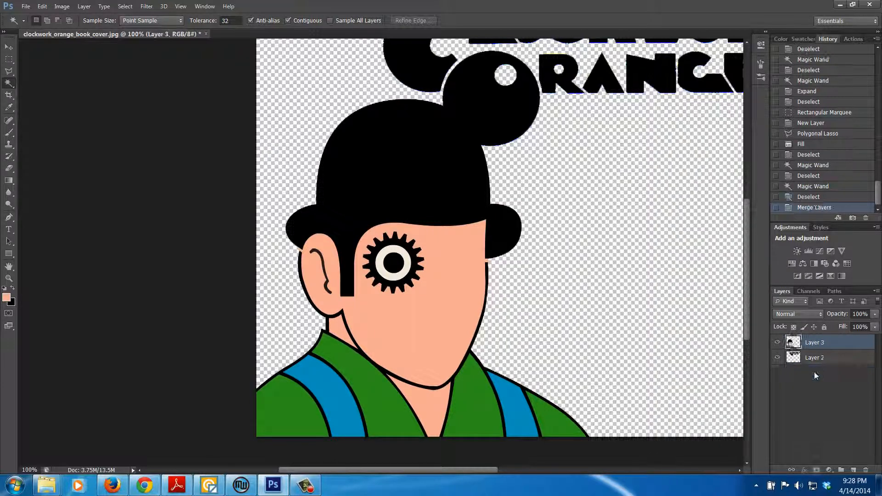
Select the figure's thin black outlines on the merged layer with the Magic Wand, and add the ear's inner line to the selection.
{"action": "left_click", "coordinate": [299, 268]}
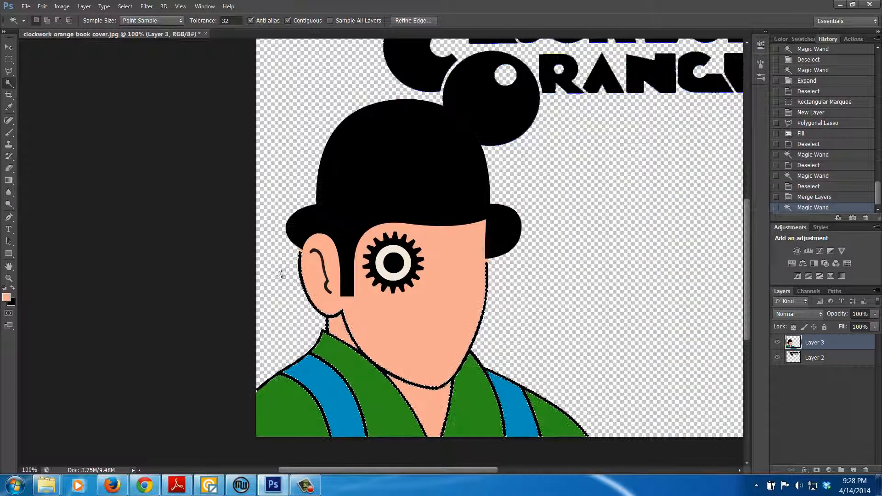
{"action": "left_click", "coordinate": [9, 278]}
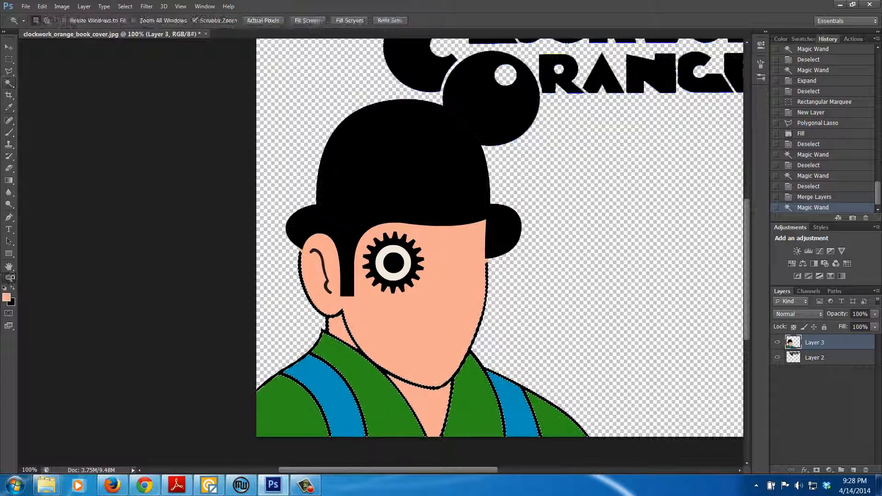
{"action": "left_click", "coordinate": [328, 267]}
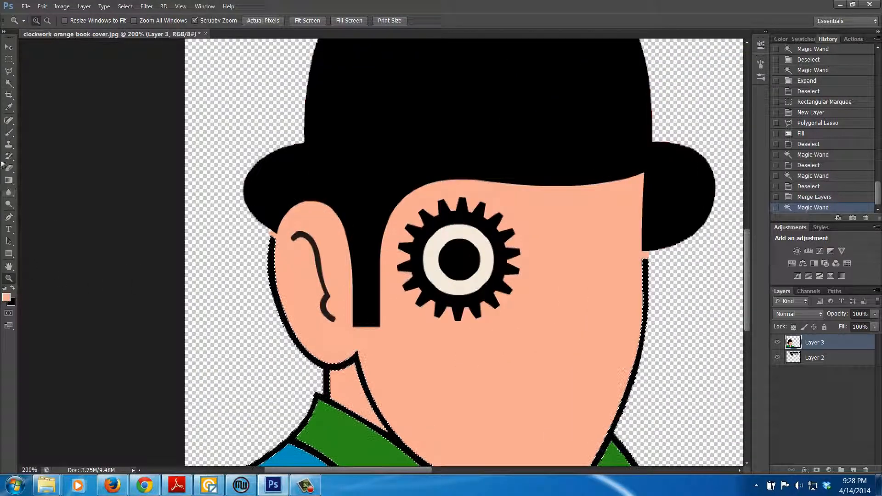
{"action": "left_click", "coordinate": [9, 83]}
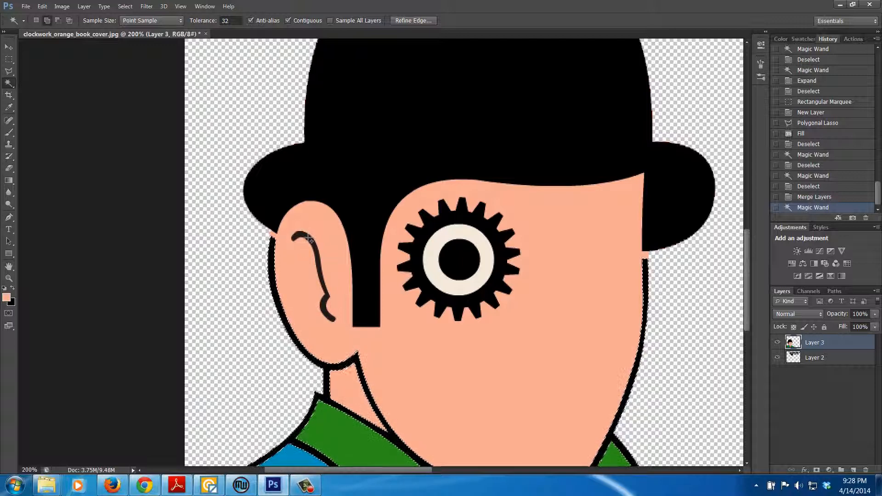
{"action": "left_click", "coordinate": [309, 239], "text": "shift"}
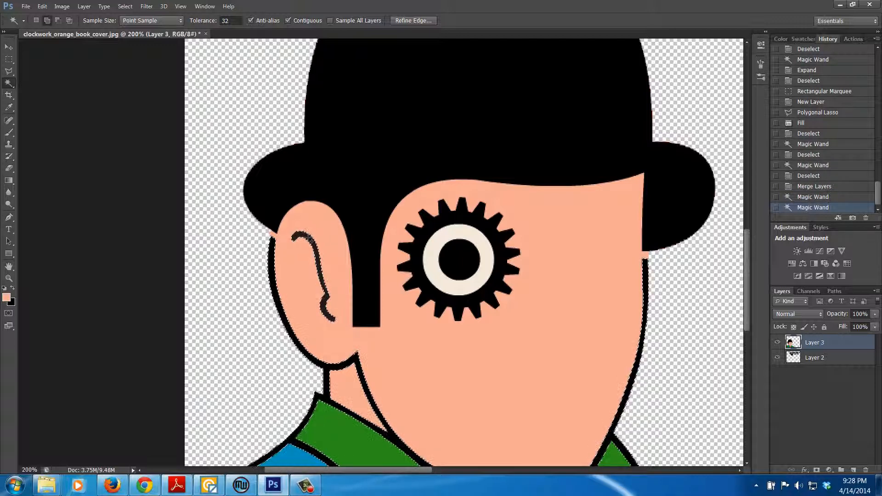
Expand the selection of the figure's thin outlines by 5 pixels.
{"action": "left_click", "coordinate": [125, 6]}
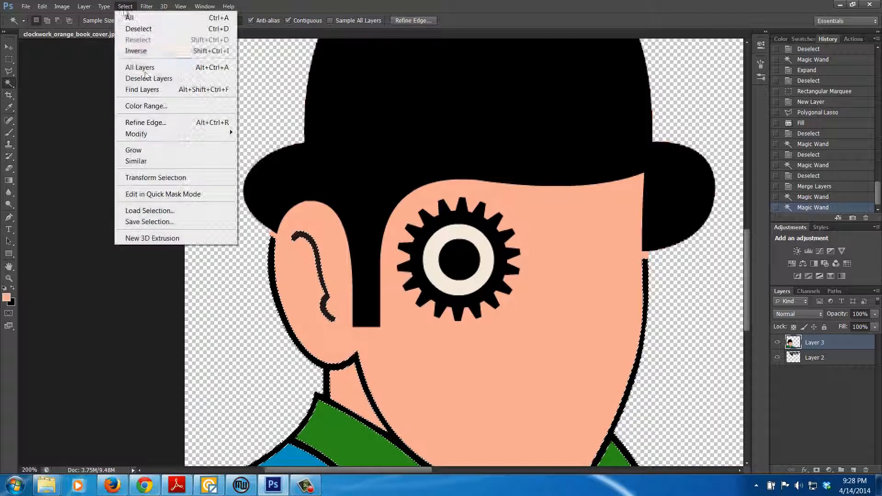
{"action": "mouse_move", "coordinate": [170, 133]}
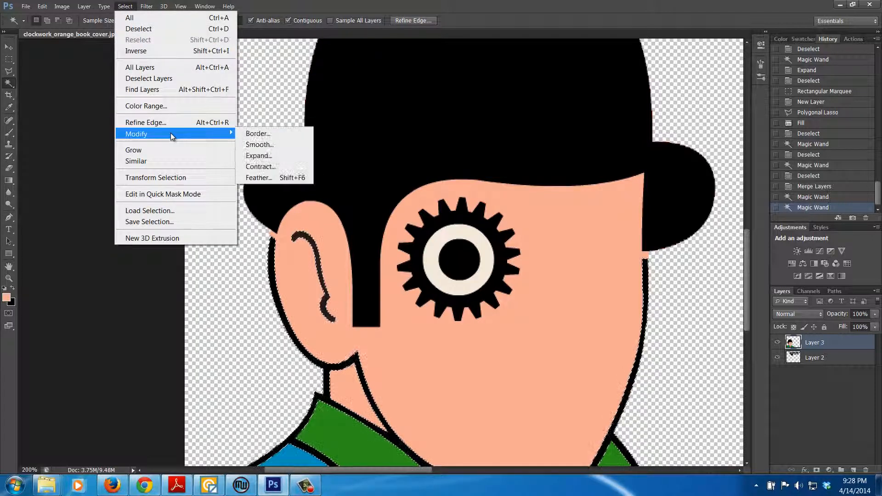
{"action": "left_click", "coordinate": [269, 155]}
{"action": "left_click", "coordinate": [488, 164]}
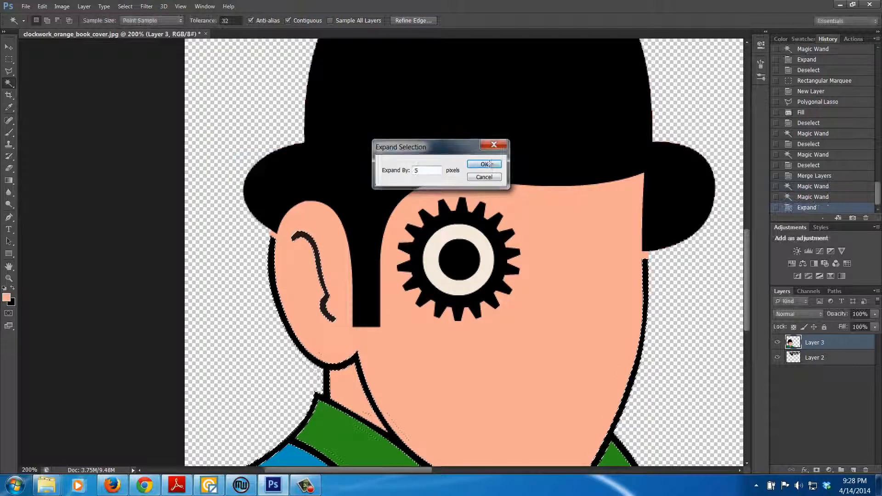
Make black the foreground colour, fill the expanded outline selection with it, and clear the selection.
{"action": "left_click", "coordinate": [13, 289]}
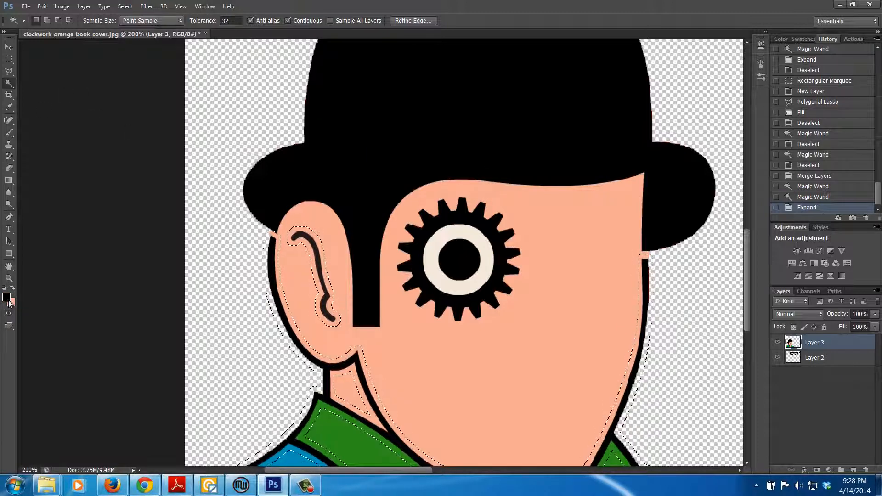
{"action": "left_click", "coordinate": [62, 7]}
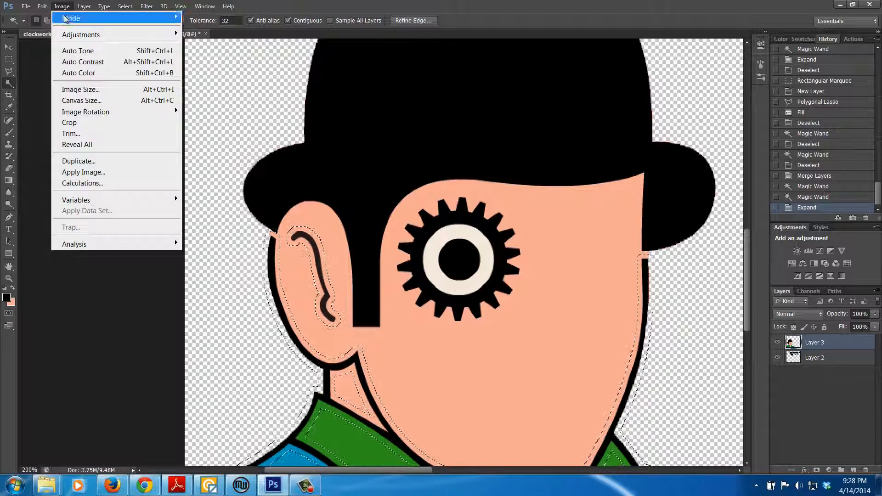
{"action": "mouse_move", "coordinate": [41, 6]}
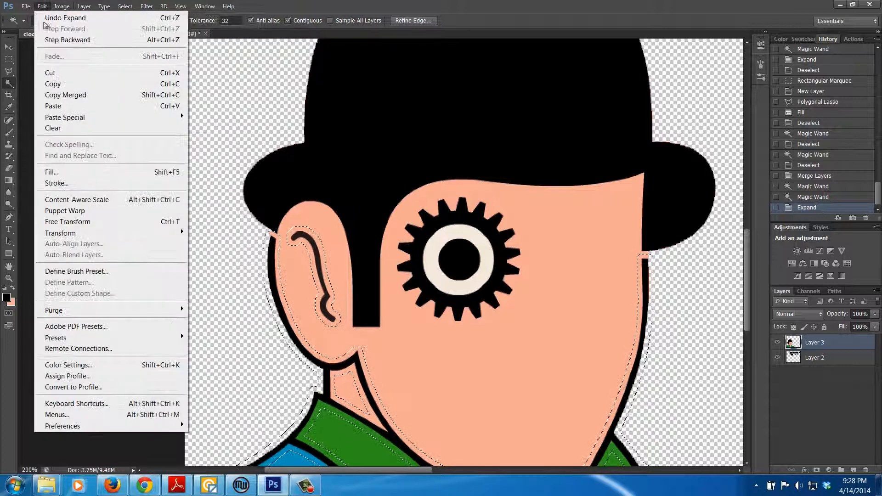
{"action": "left_click", "coordinate": [71, 172]}
{"action": "left_click", "coordinate": [490, 142]}
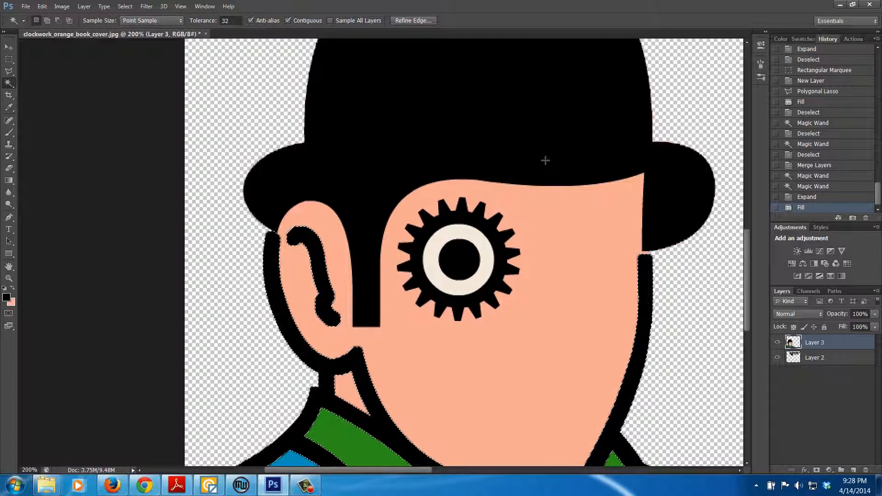
{"action": "key", "text": "ctrl+minus"}
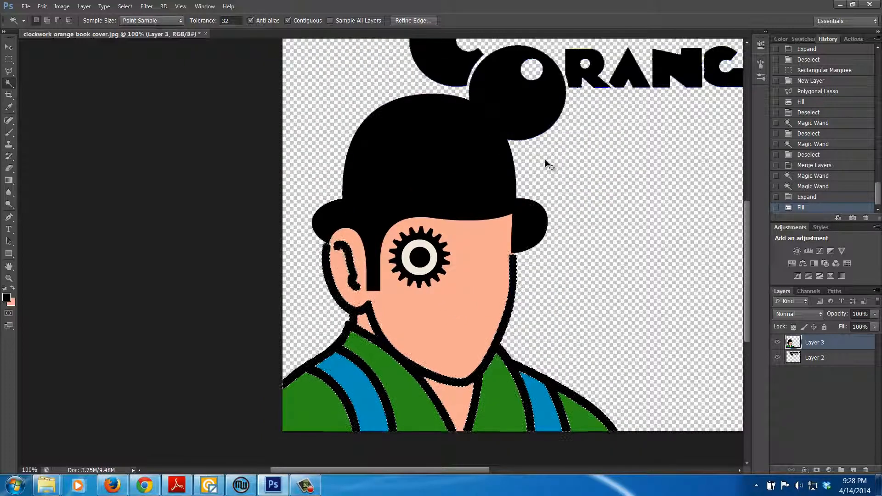
{"action": "key", "text": "ctrl+minus"}
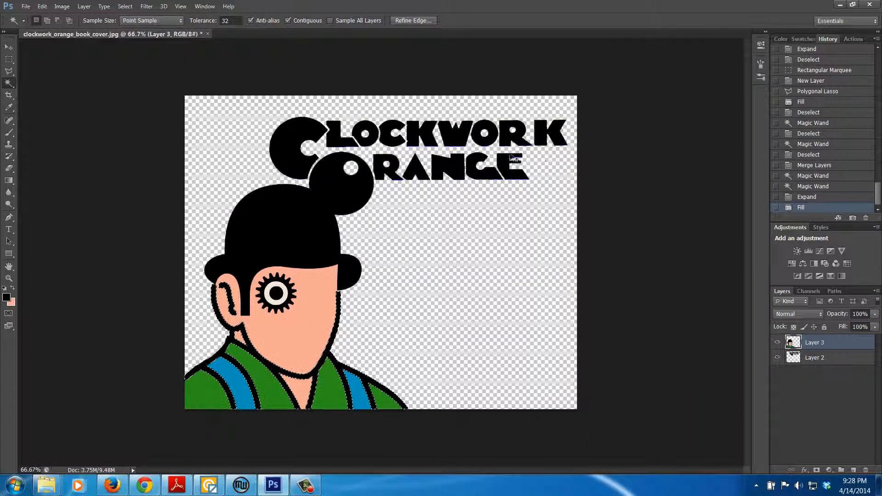
{"action": "key", "text": "ctrl+d"}
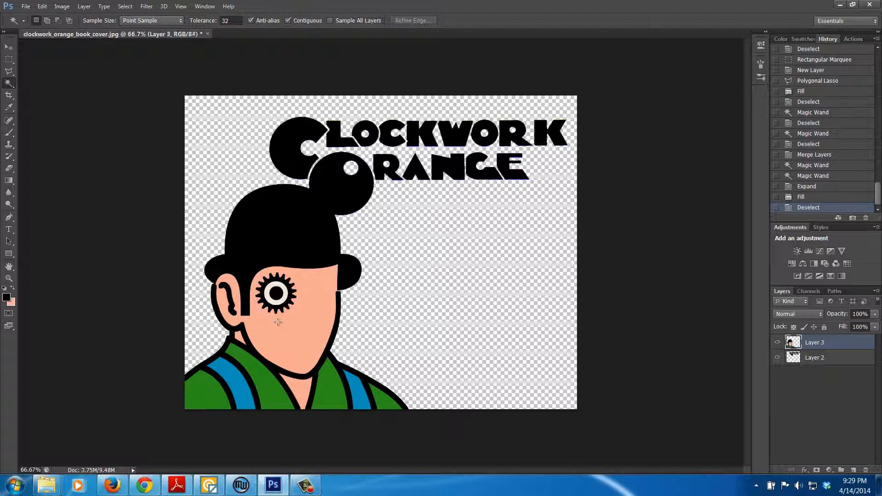
Outline the gap between the hat brim and the face line on the side away from the ear with a freehand Lasso selection.
{"action": "left_click", "coordinate": [9, 278]}
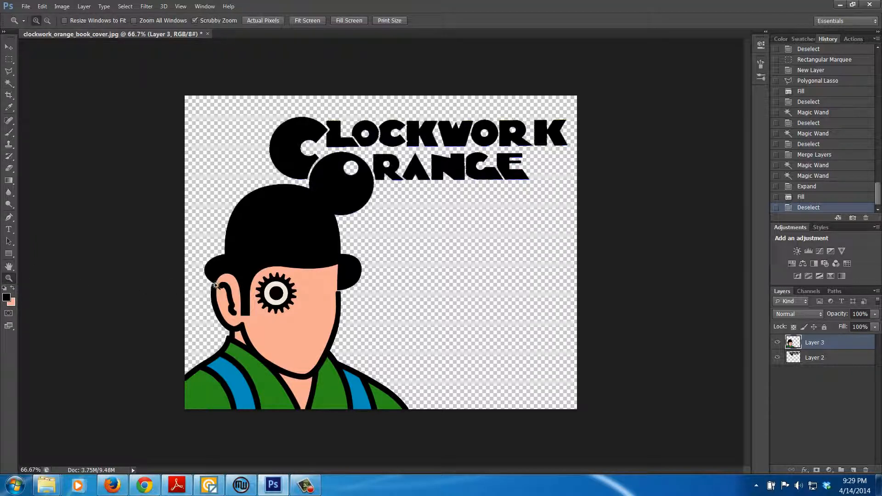
{"action": "left_click", "coordinate": [216, 286]}
{"action": "left_click", "coordinate": [211, 287]}
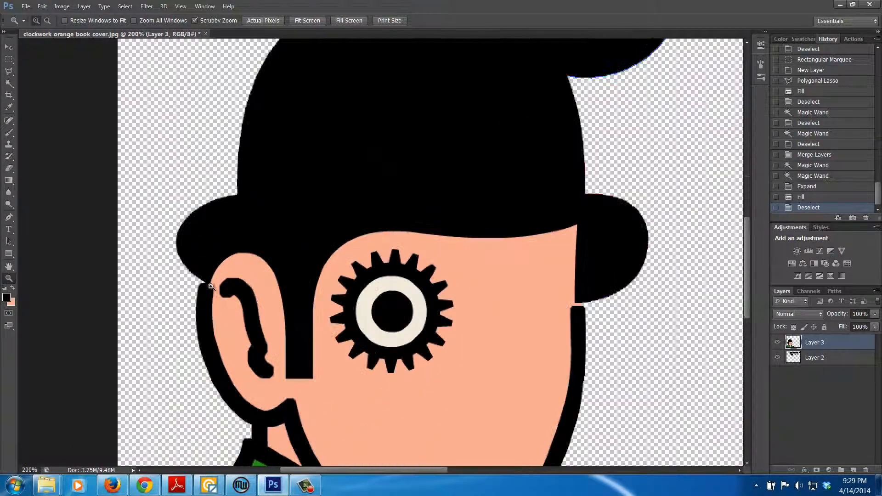
{"action": "left_click", "coordinate": [211, 286]}
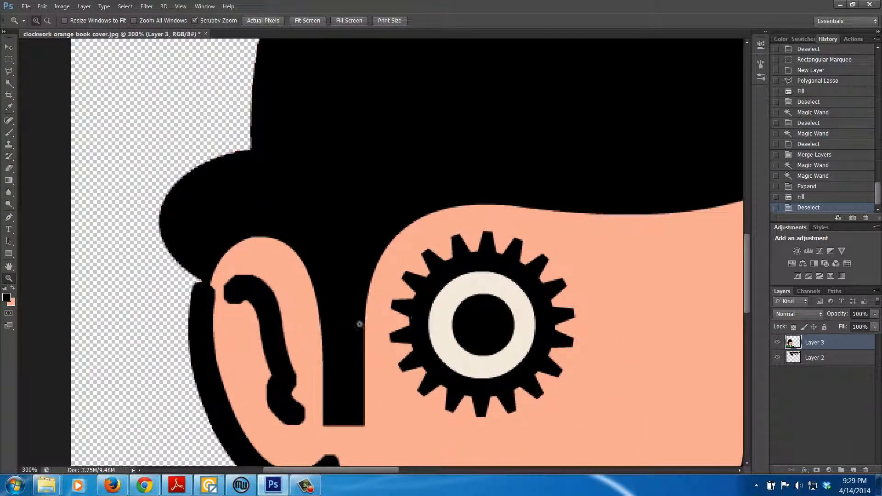
{"action": "left_click_drag", "start_coordinate": [589, 329], "coordinate": [322, 228]}
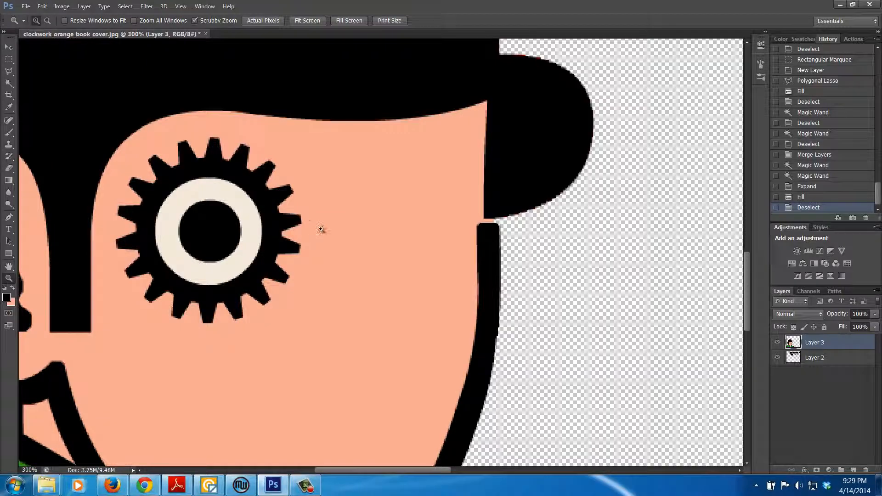
{"action": "left_click", "coordinate": [10, 72]}
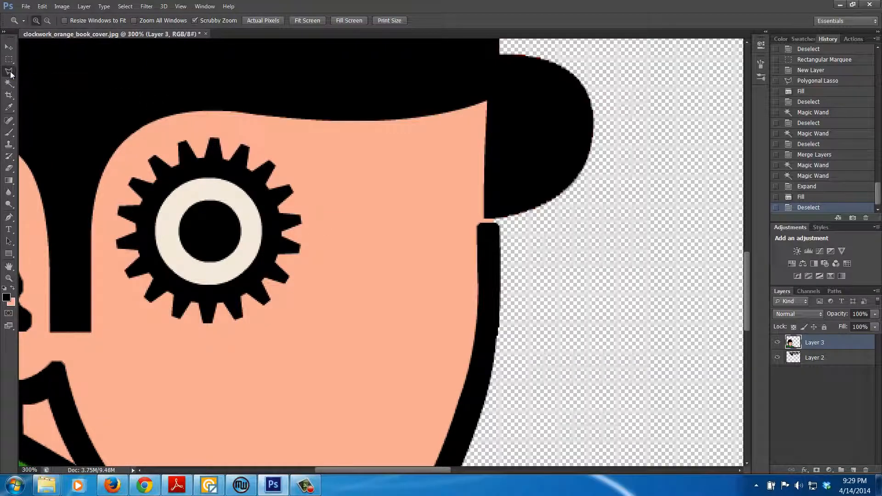
{"action": "left_click", "coordinate": [42, 70]}
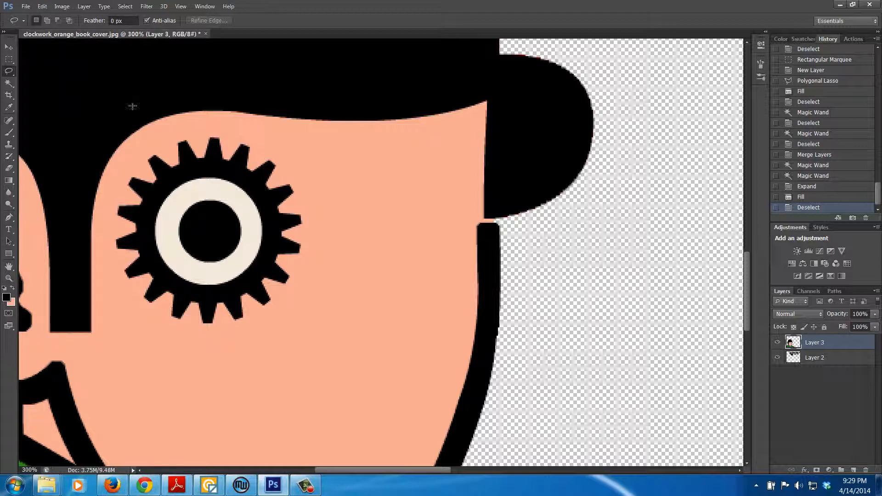
{"action": "mouse_move", "coordinate": [487, 133]}
{"action": "left_mouse_down"}
{"action": "mouse_move", "coordinate": [477, 229]}
{"action": "mouse_move", "coordinate": [492, 230]}
{"action": "mouse_move", "coordinate": [500, 188]}
{"action": "mouse_move", "coordinate": [488, 137]}
{"action": "left_mouse_up"}
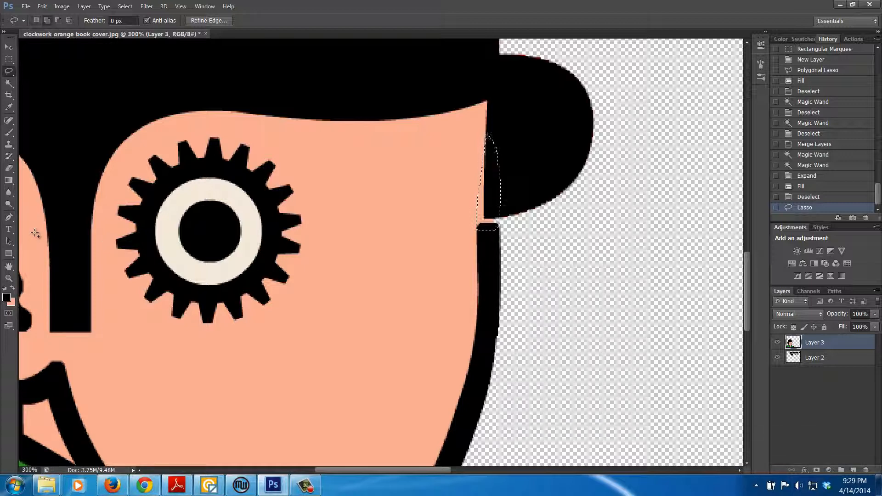
Fill the lassoed gap below the brim with the black foreground colour at 100% opacity, and clear the selection.
{"action": "key", "text": "shift+F5"}
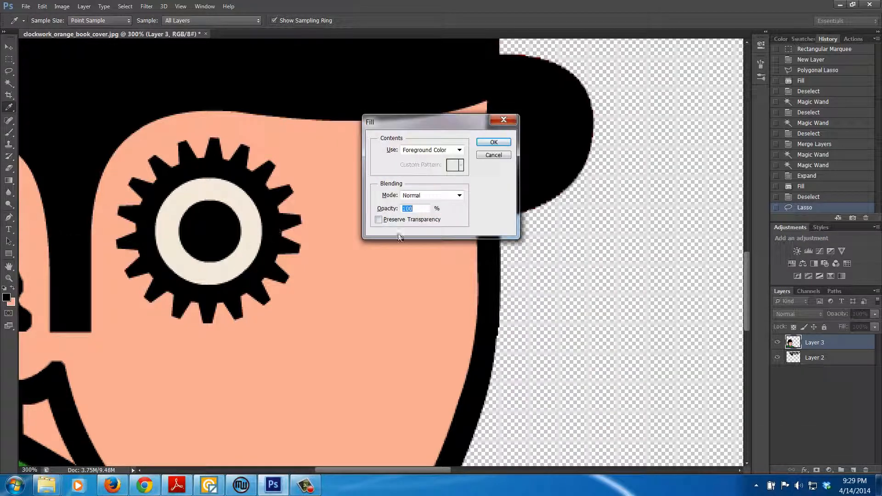
{"action": "left_click", "coordinate": [492, 143]}
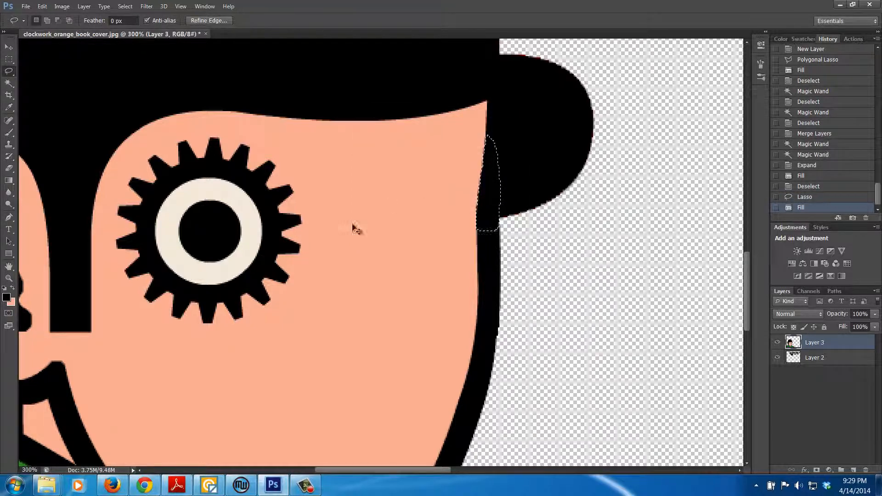
{"action": "key", "text": "ctrl+d"}
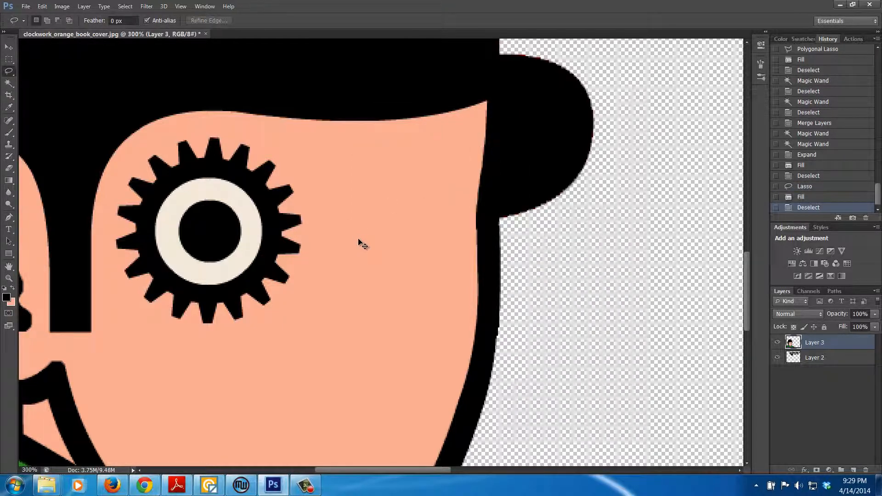
Try to fit an elliptical selection to the curve of the ear's upper part, beside the remaining gap under the brim.
{"action": "key", "text": "ctrl+minus"}
{"action": "key", "text": "ctrl+minus"}
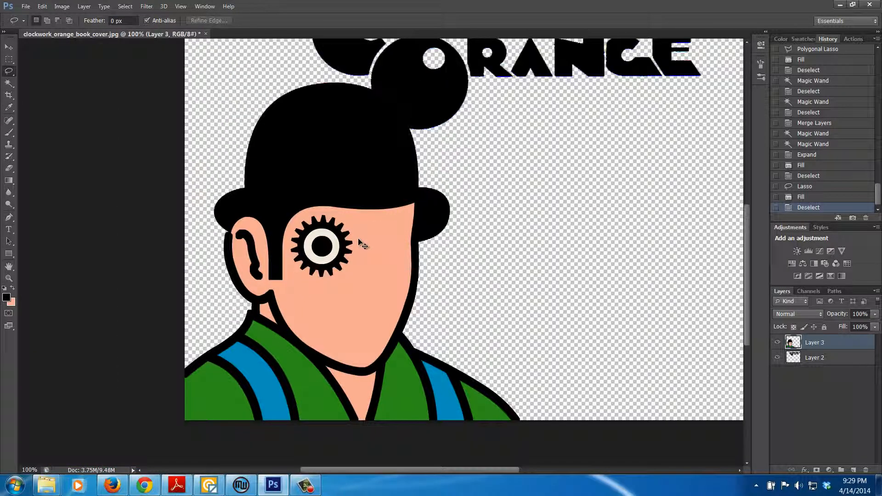
{"action": "left_click", "coordinate": [9, 278]}
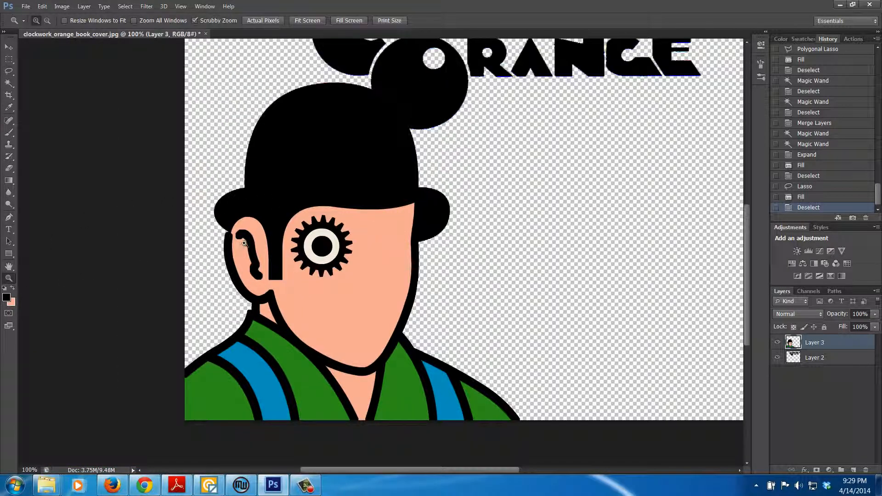
{"action": "left_click", "coordinate": [235, 235]}
{"action": "left_click", "coordinate": [236, 235]}
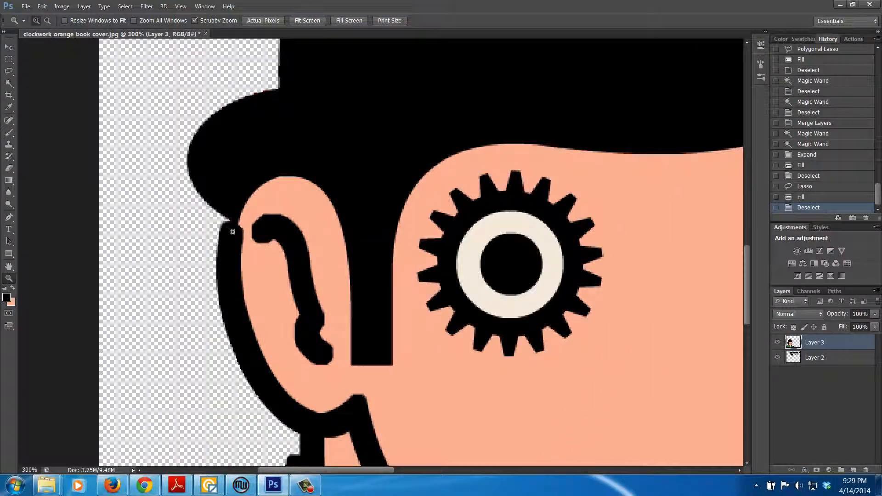
{"action": "left_click", "coordinate": [233, 232]}
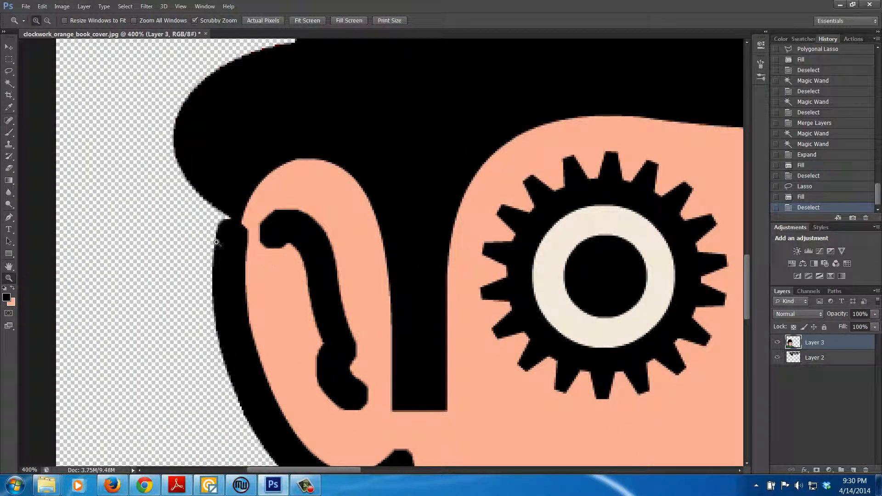
{"action": "left_click", "coordinate": [9, 62]}
{"action": "left_click", "coordinate": [41, 69]}
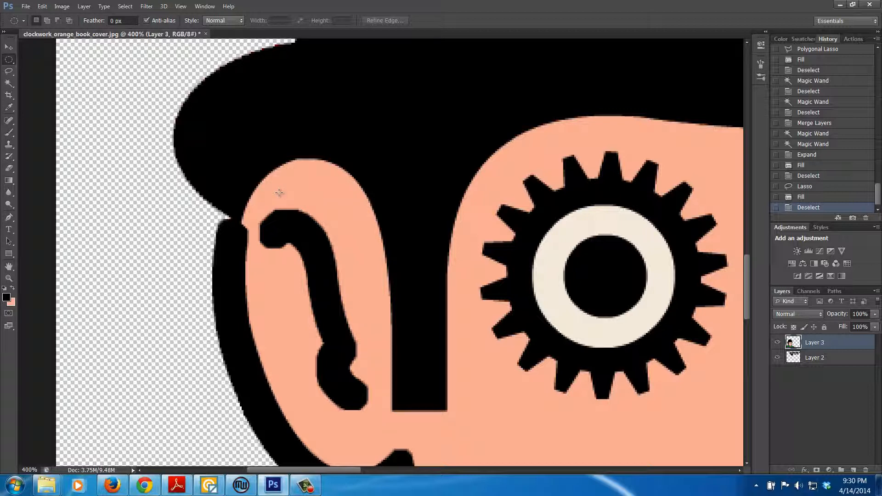
{"action": "left_click_drag", "start_coordinate": [278, 191], "coordinate": [396, 367]}
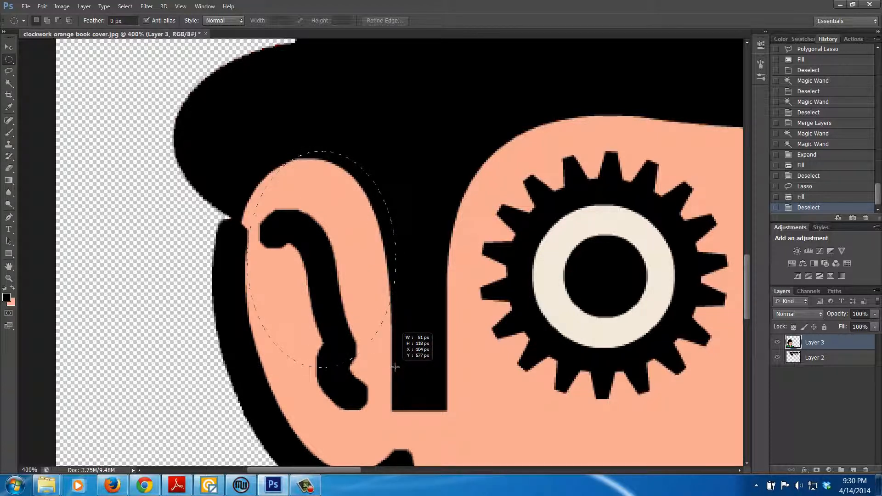
{"action": "left_click_drag", "start_coordinate": [395, 367], "coordinate": [393, 373]}
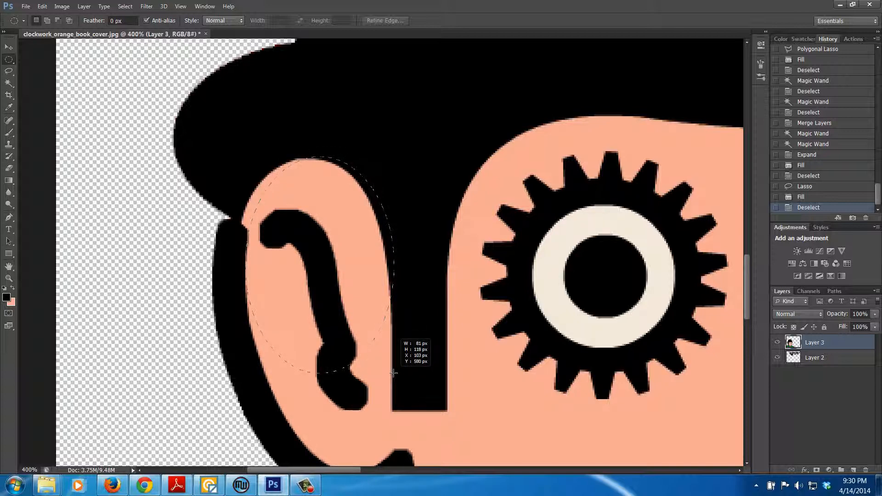
{"action": "left_click_drag", "start_coordinate": [394, 373], "coordinate": [380, 383]}
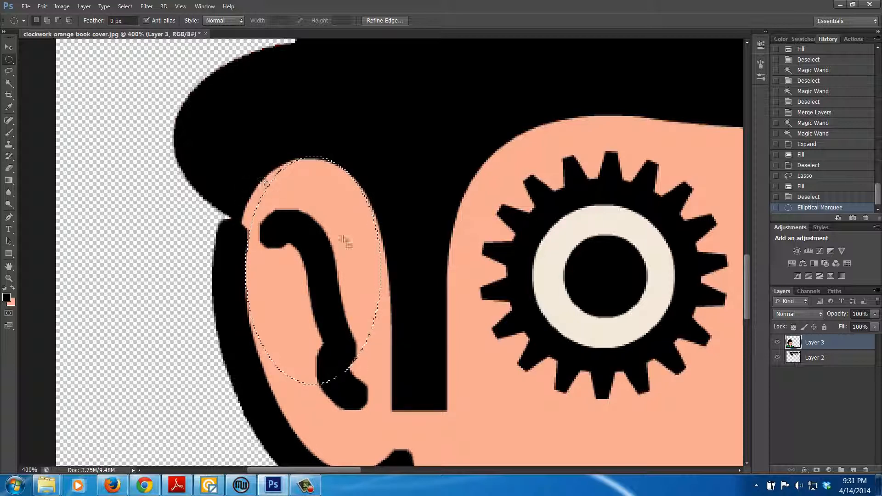
Shift the elliptical selection slightly outward to line it up with the ear's outer upper edge.
{"action": "scroll", "coordinate": [381, 250], "scroll_direction": "down", "scroll_amount": 1}
{"action": "scroll", "coordinate": [381, 249], "scroll_direction": "down", "scroll_amount": 3}
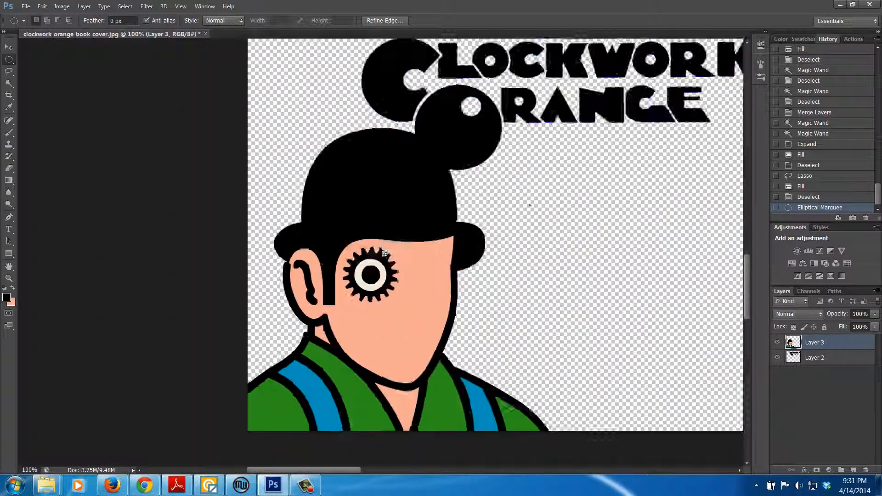
{"action": "scroll", "coordinate": [381, 250], "scroll_direction": "up", "scroll_amount": 3}
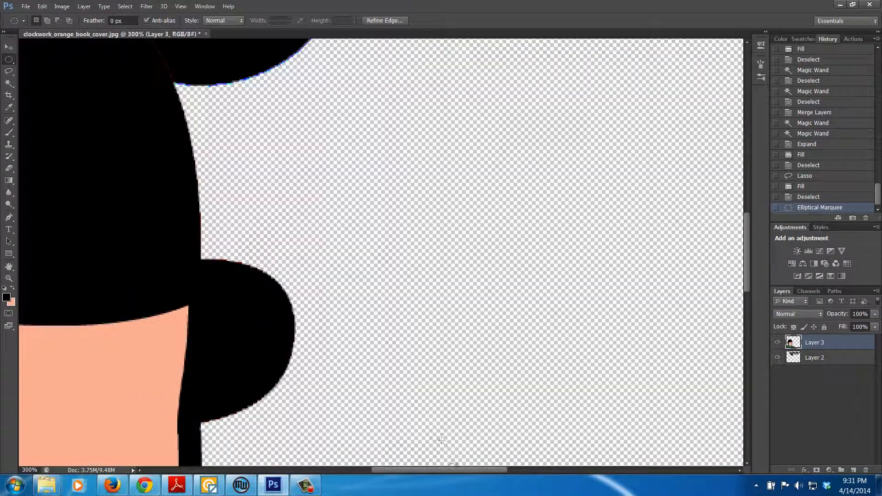
{"action": "left_click_drag", "start_coordinate": [437, 470], "coordinate": [354, 473]}
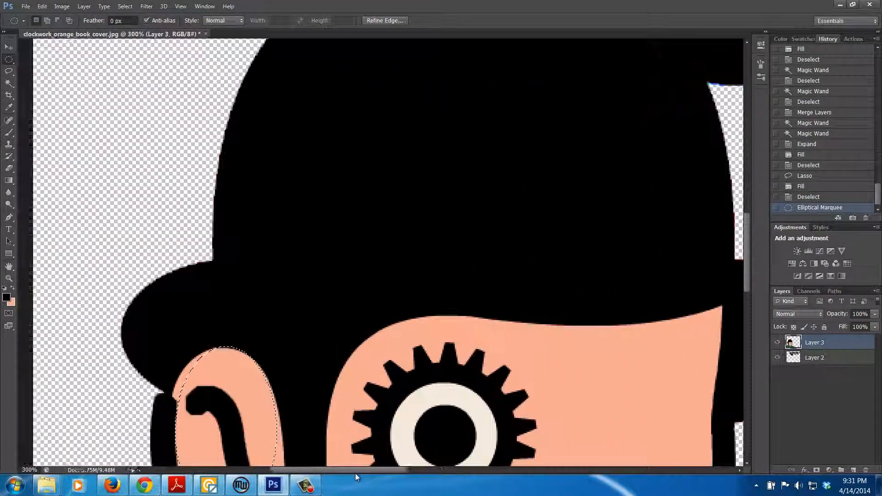
{"action": "scroll", "coordinate": [198, 385], "scroll_direction": "down", "scroll_amount": 3}
{"action": "scroll", "coordinate": [170, 356], "scroll_direction": "down", "scroll_amount": 6}
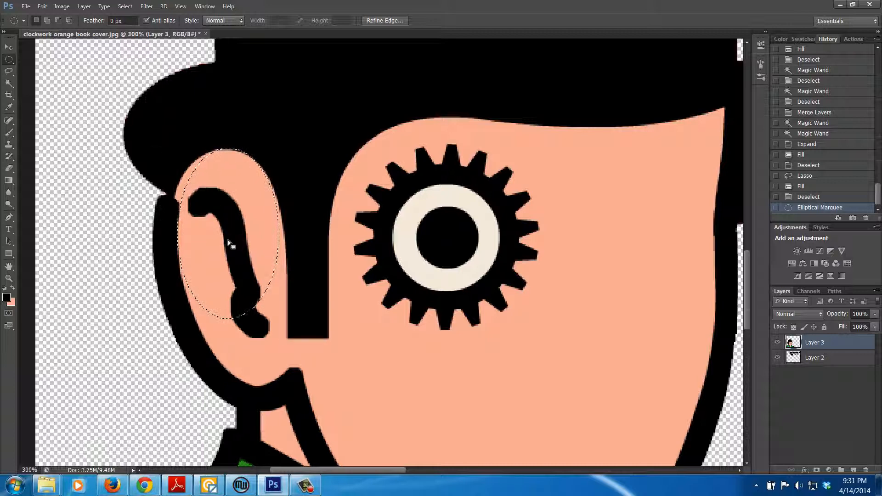
{"action": "left_click_drag", "start_coordinate": [228, 244], "coordinate": [221, 249]}
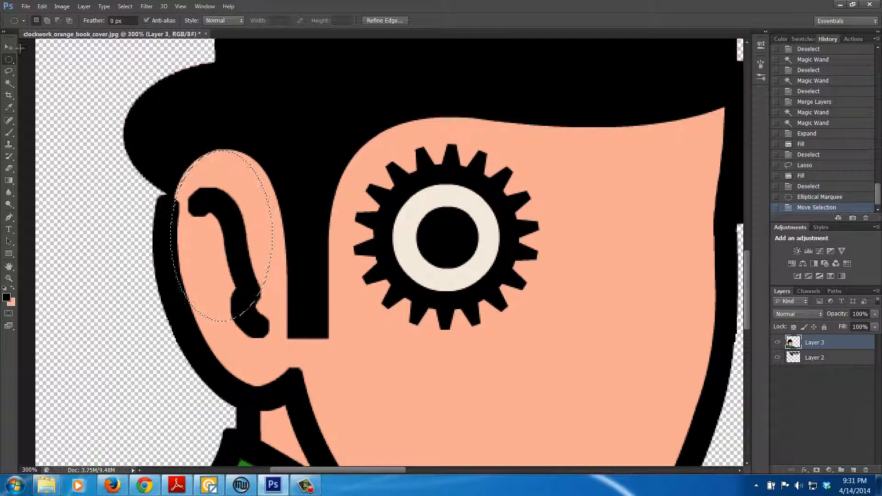
Clear the misaligned selection and fit a new elliptical selection about 82 by 173 px to the ear's outer curve, extending up into the brim.
{"action": "key", "text": "ctrl+d"}
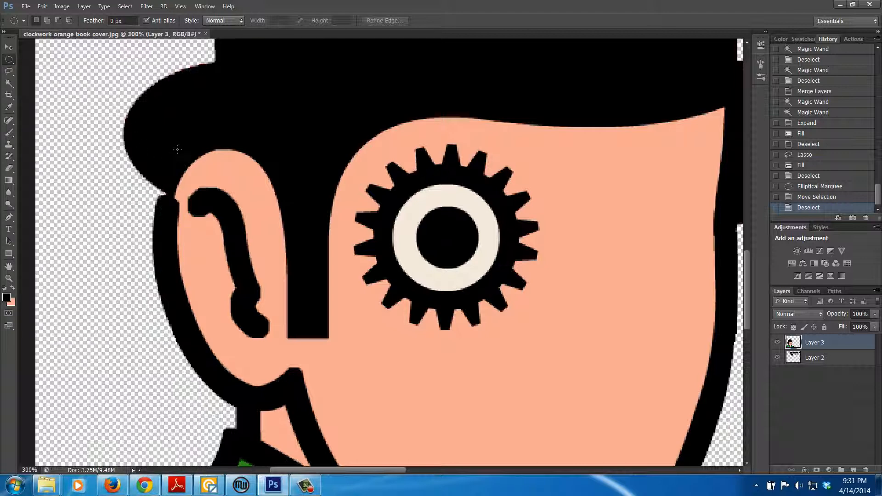
{"action": "left_click_drag", "start_coordinate": [177, 149], "coordinate": [279, 321]}
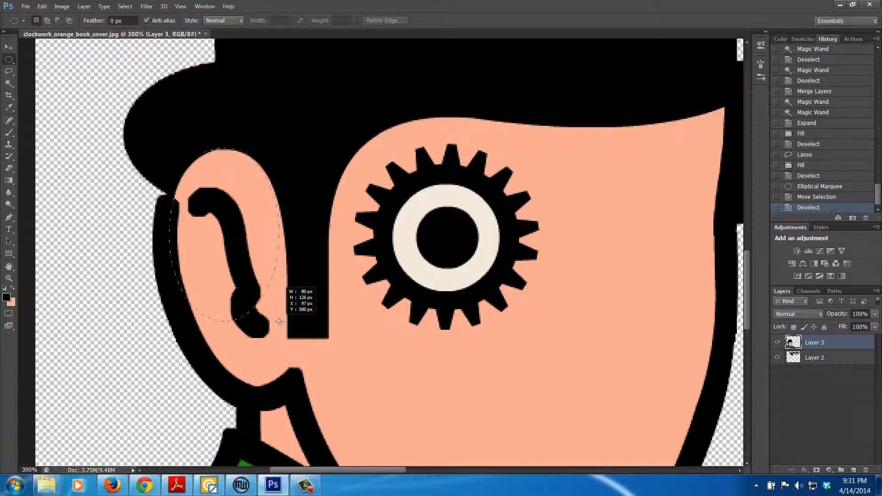
{"action": "left_click_drag", "start_coordinate": [278, 321], "coordinate": [284, 340]}
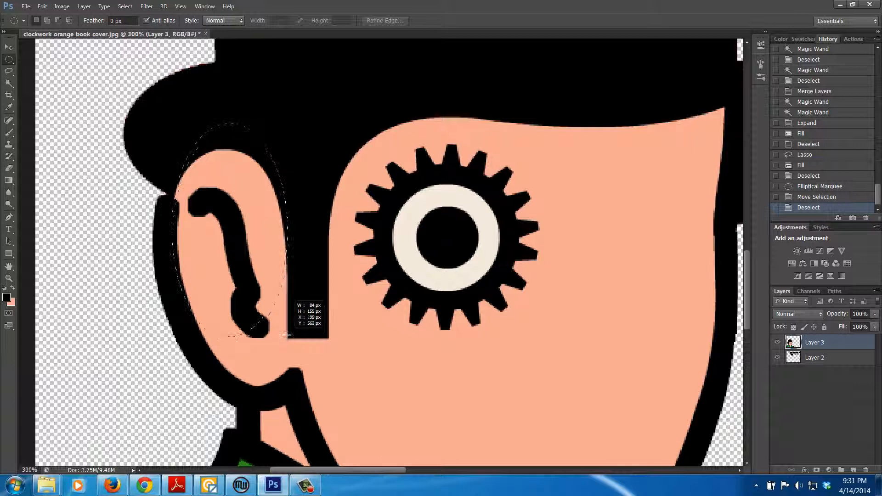
{"action": "mouse_move", "coordinate": [287, 338]}
{"action": "left_mouse_down"}
{"action": "mouse_move", "coordinate": [285, 363]}
{"action": "mouse_move", "coordinate": [288, 352]}
{"action": "left_mouse_up"}
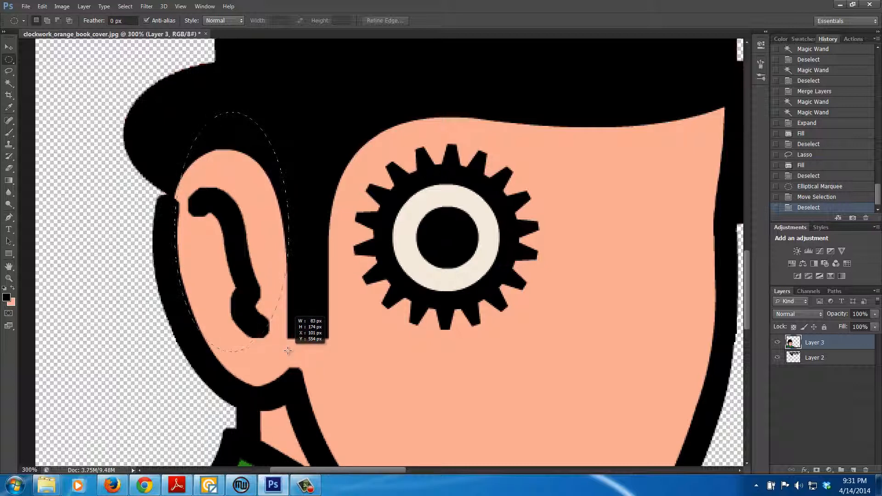
{"action": "left_click_drag", "start_coordinate": [287, 351], "coordinate": [289, 351]}
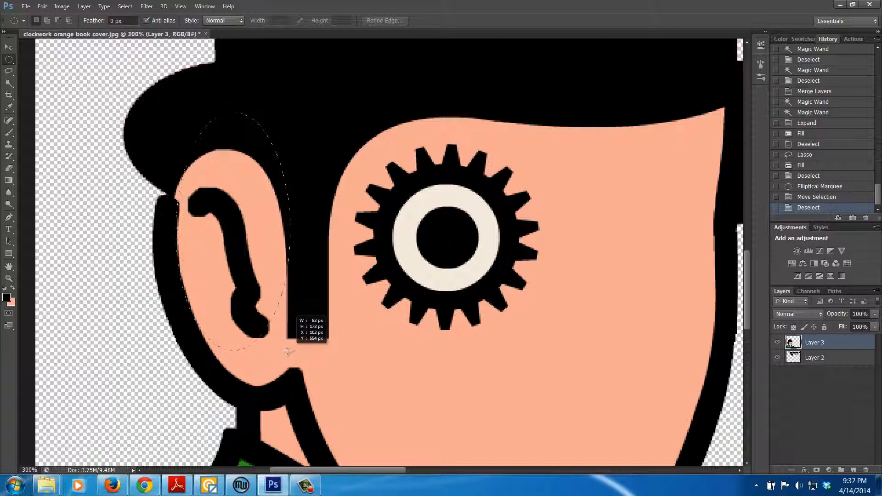
{"action": "left_click_drag", "start_coordinate": [287, 352], "coordinate": [285, 353]}
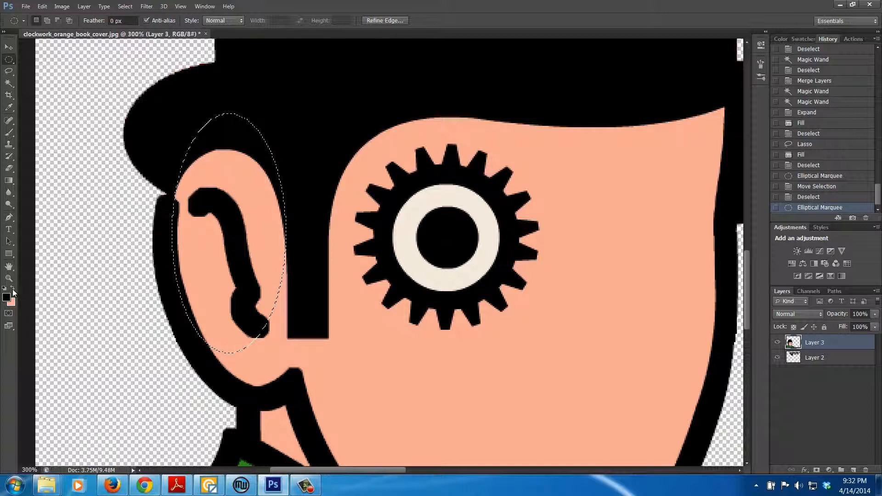
Swap the skin tone to the foreground, brush it over the ear's outer inside edge within the ellipse, and clear the selection.
{"action": "left_click", "coordinate": [13, 290]}
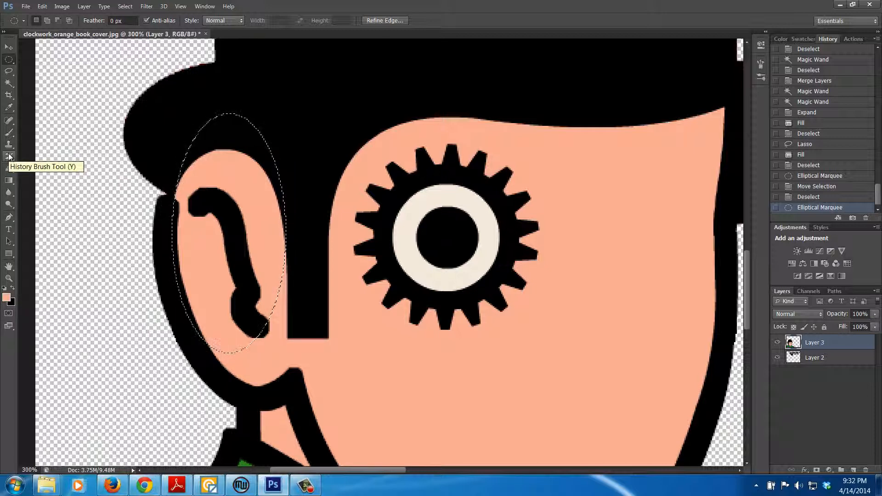
{"action": "left_click", "coordinate": [9, 134]}
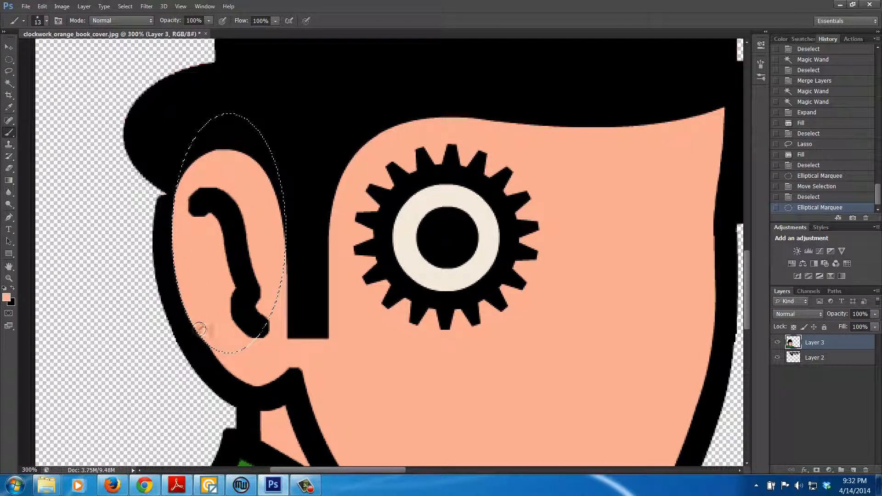
{"action": "left_click", "coordinate": [176, 243]}
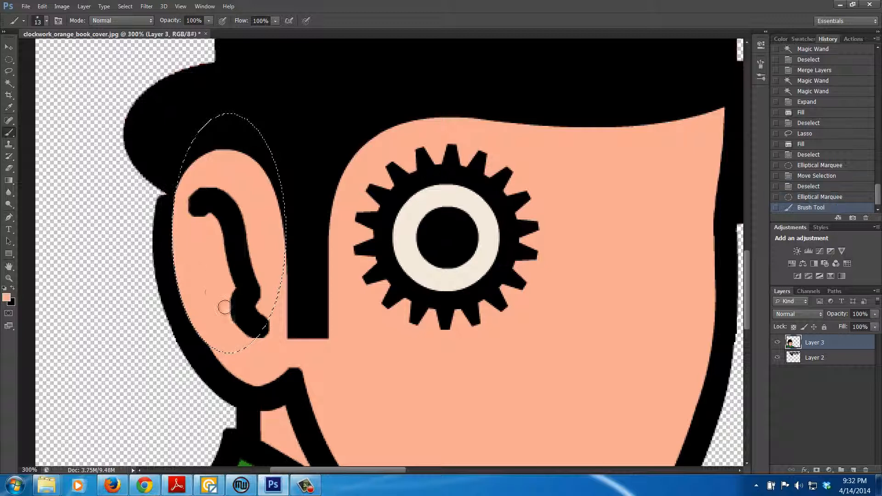
{"action": "key", "text": "ctrl+d"}
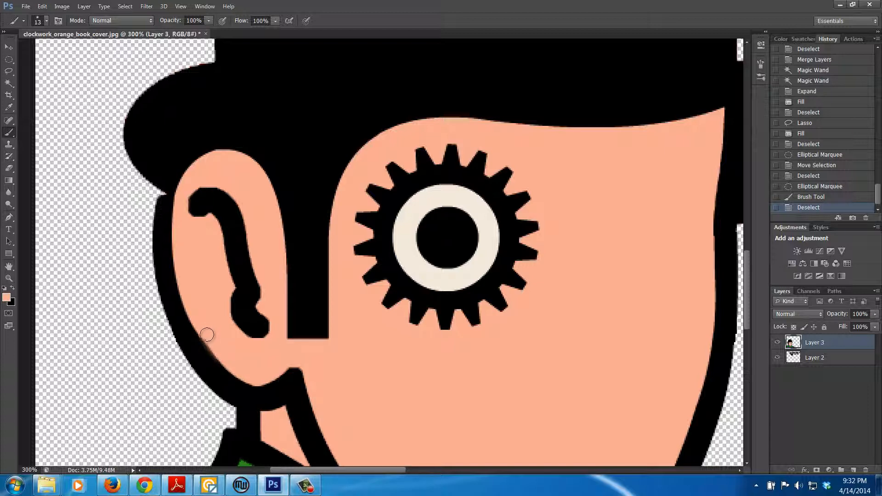
Revert the soft brush stroke on the lower ear edge, and repaint that edge with the 13 px hard round brush at 100% hardness.
{"action": "left_click_drag", "start_coordinate": [213, 343], "coordinate": [222, 339]}
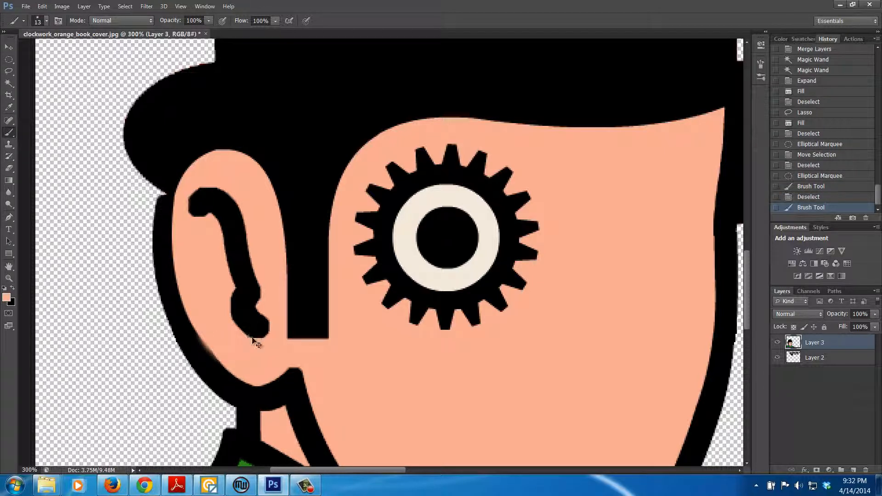
{"action": "left_click", "coordinate": [822, 198]}
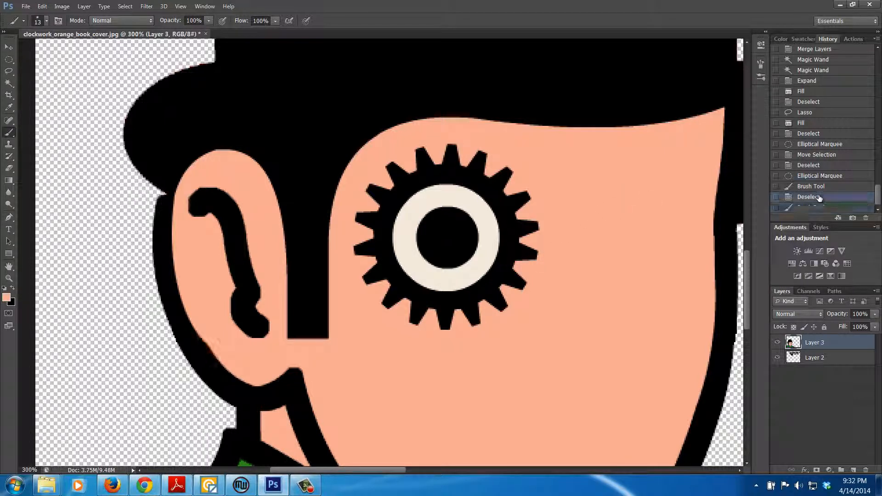
{"action": "left_click", "coordinate": [46, 21]}
{"action": "left_click", "coordinate": [40, 94]}
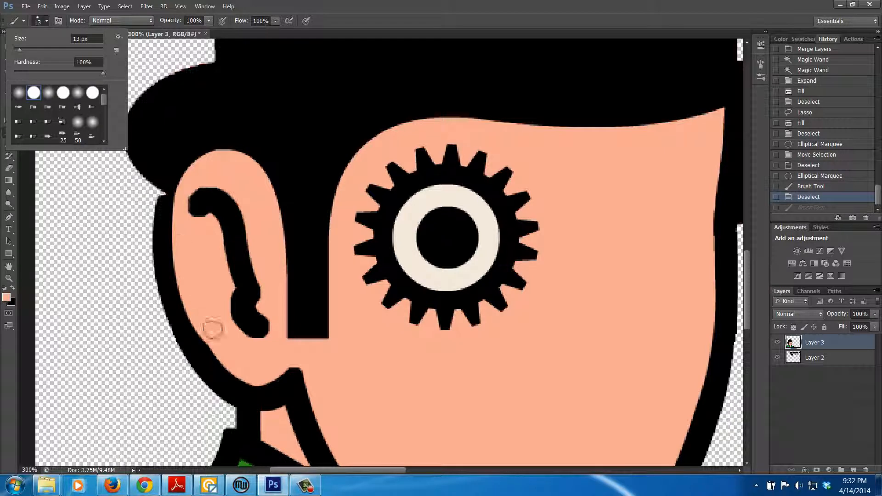
{"action": "left_click", "coordinate": [227, 356]}
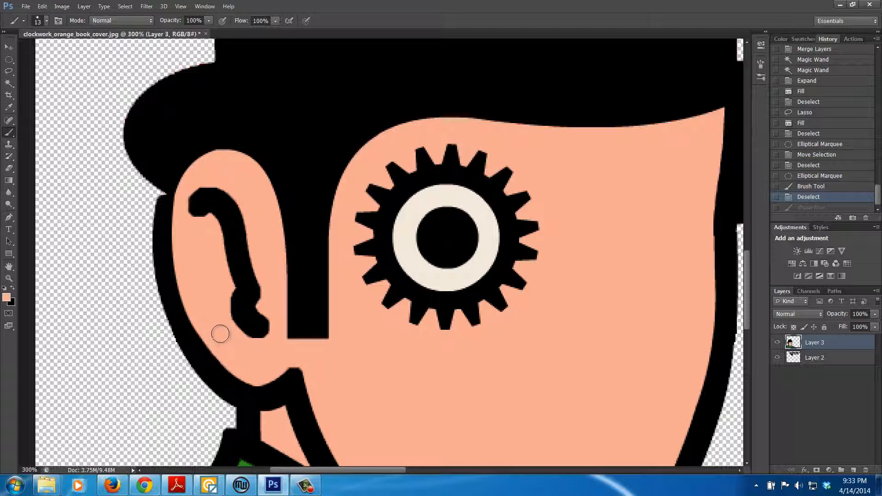
{"action": "left_click", "coordinate": [221, 332]}
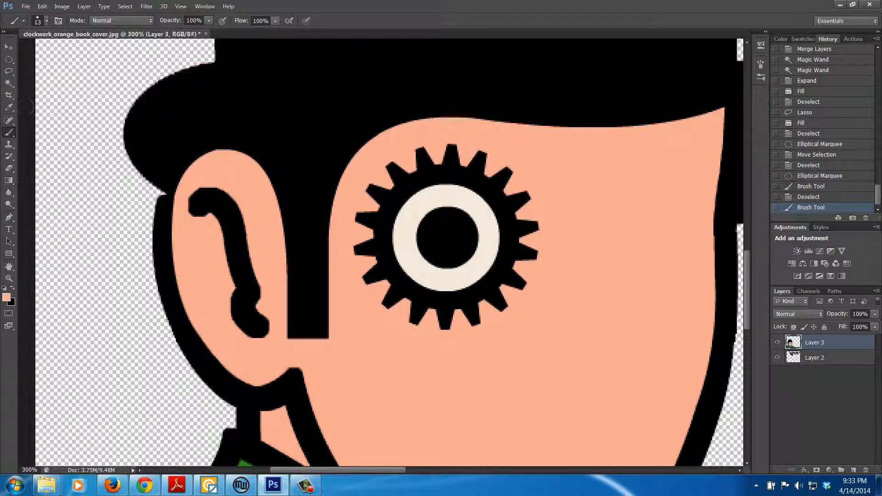
{"action": "left_click_drag", "start_coordinate": [179, 214], "coordinate": [181, 191]}
Make black the foreground colour, set the brush size to 9 px, and dab over the notch where the ear outline meets the brim.
{"action": "left_click", "coordinate": [13, 288]}
{"action": "left_click", "coordinate": [46, 23]}
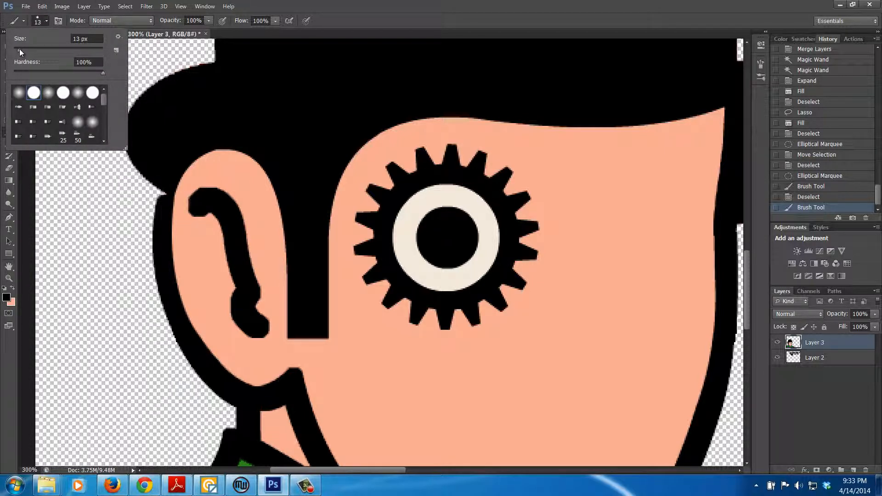
{"action": "left_click_drag", "start_coordinate": [19, 51], "coordinate": [18, 51]}
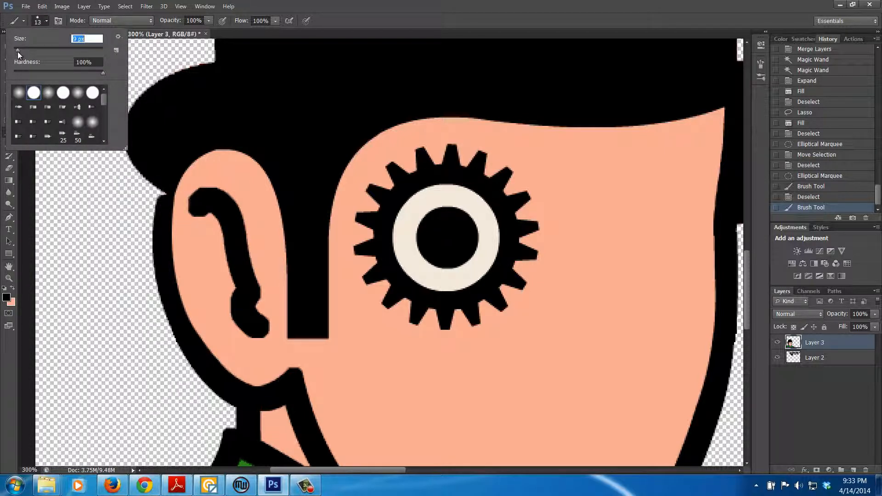
{"action": "left_click", "coordinate": [167, 197]}
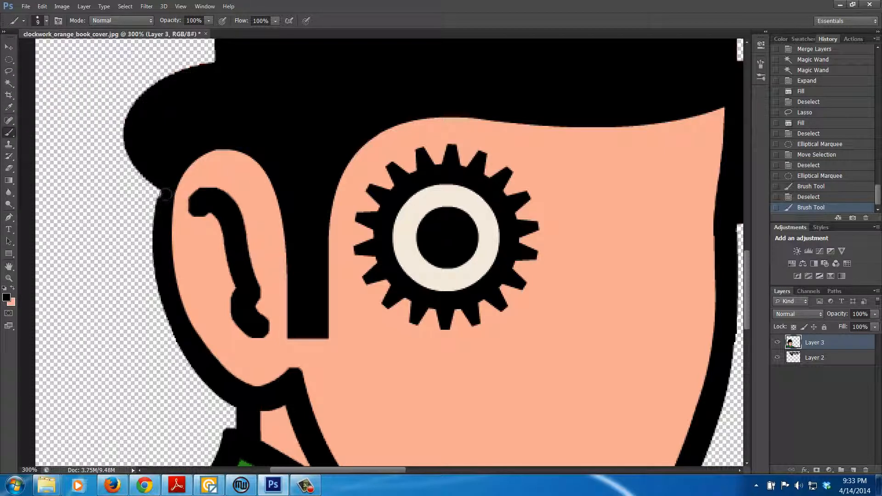
{"action": "left_click", "coordinate": [167, 189]}
{"action": "key", "text": "ctrl+minus"}
{"action": "key", "text": "ctrl+minus"}
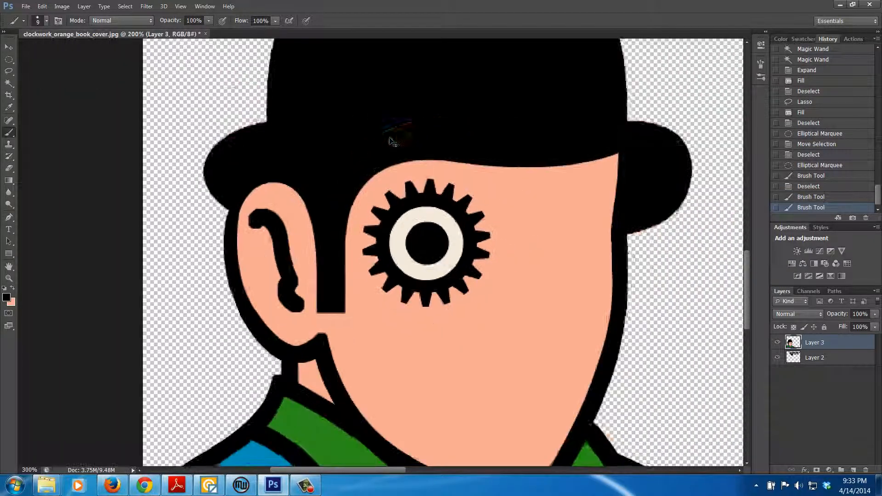
Smooth the junction between the hat brim and the ear outline with several more small black brush dabs.
{"action": "key", "text": "ctrl+plus"}
{"action": "key", "text": "ctrl+plus"}
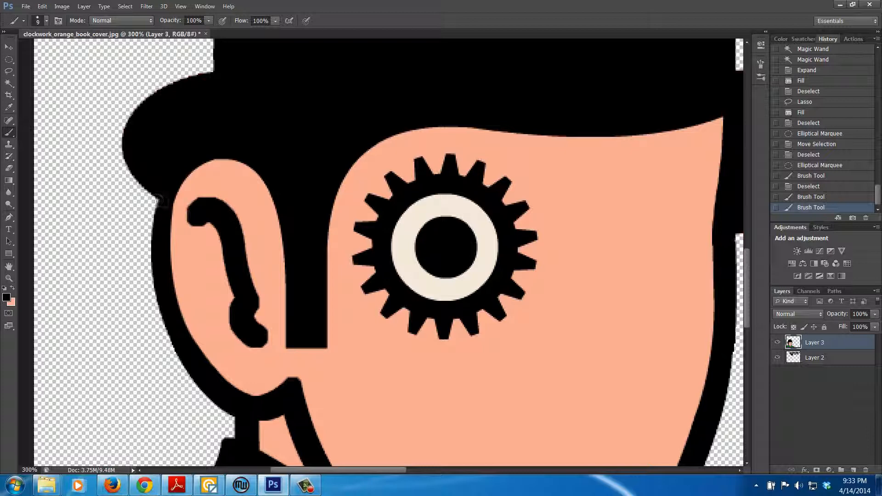
{"action": "left_click", "coordinate": [162, 203]}
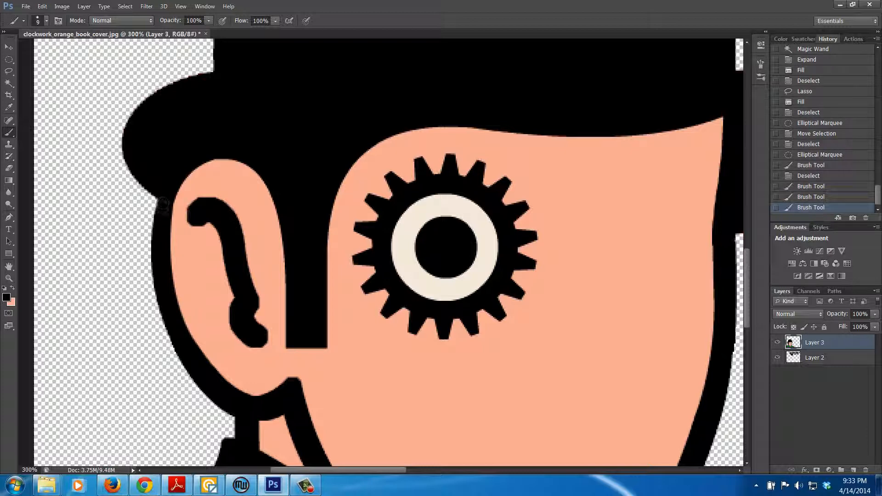
{"action": "left_click", "coordinate": [162, 205]}
{"action": "left_click", "coordinate": [162, 207]}
{"action": "left_click", "coordinate": [161, 204]}
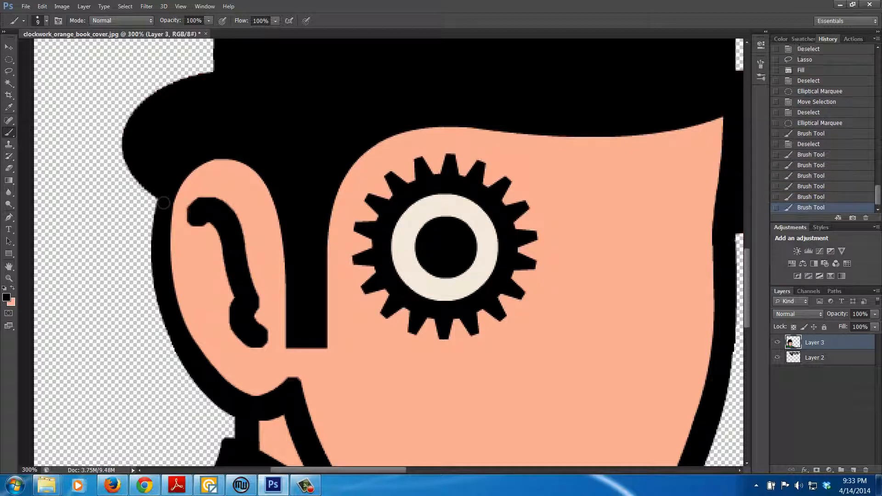
{"action": "left_click", "coordinate": [160, 202]}
{"action": "key", "text": "ctrl+minus"}
{"action": "key", "text": "ctrl+minus"}
{"action": "key", "text": "ctrl+minus"}
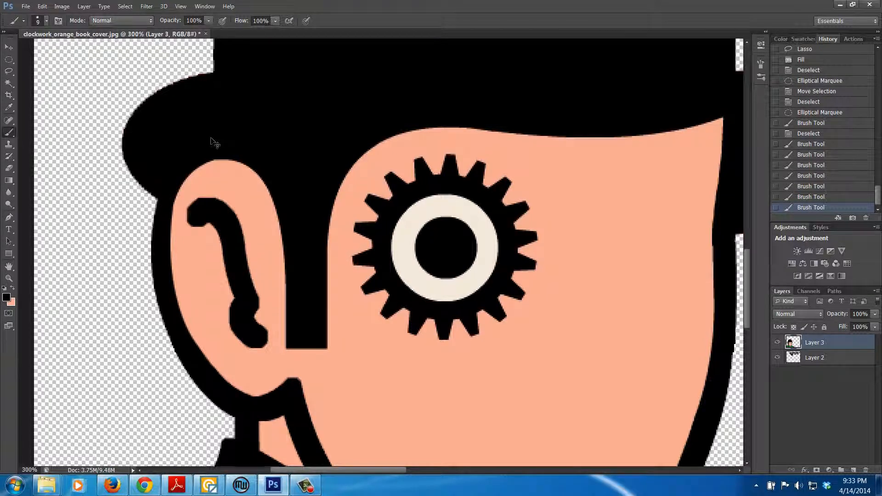
{"action": "key", "text": "ctrl+minus"}
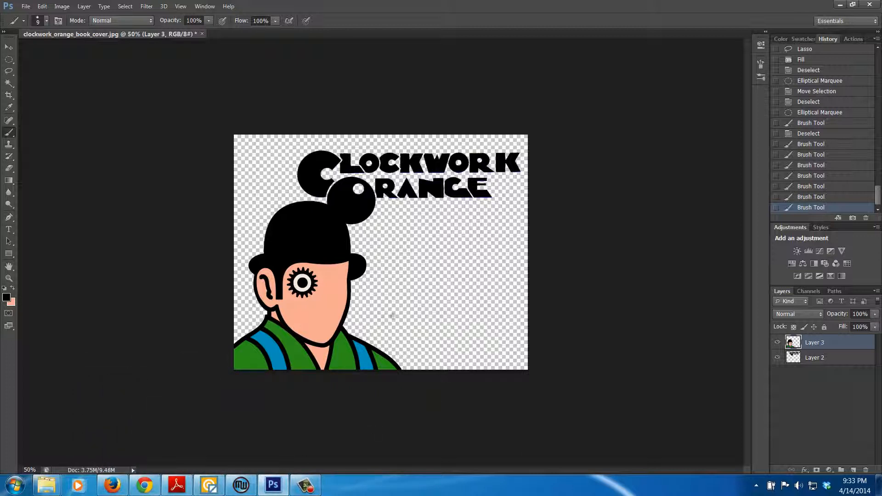
Save the artwork to the Desktop as the TIFF file clockwork_orange_book_cover.tif, with layers included, no image compression and RLE layer compression.
{"action": "left_click", "coordinate": [26, 6]}
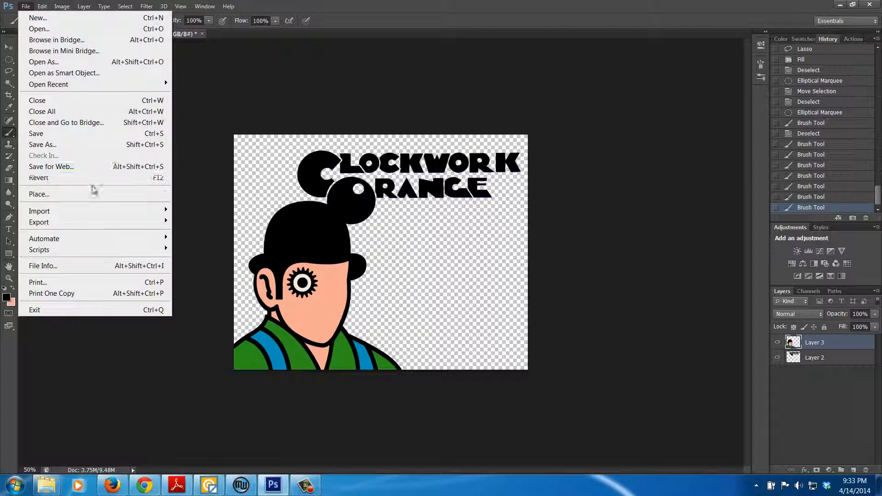
{"action": "left_click", "coordinate": [72, 147]}
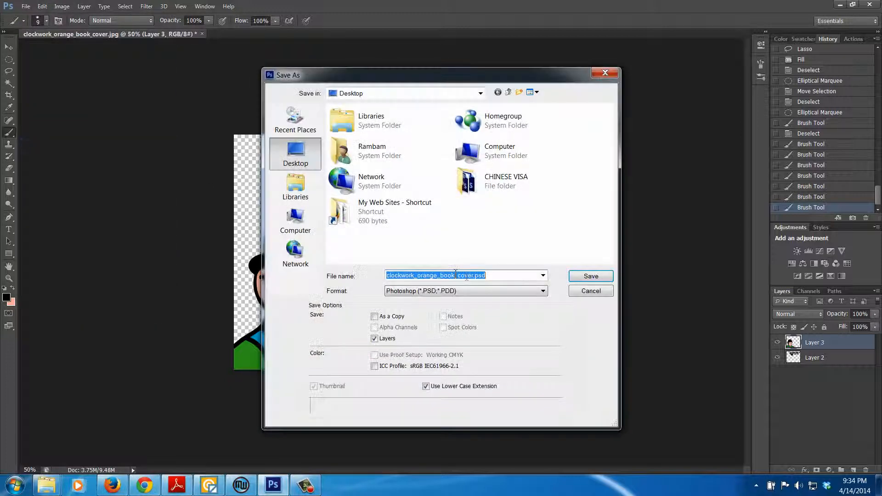
{"action": "left_click", "coordinate": [543, 291]}
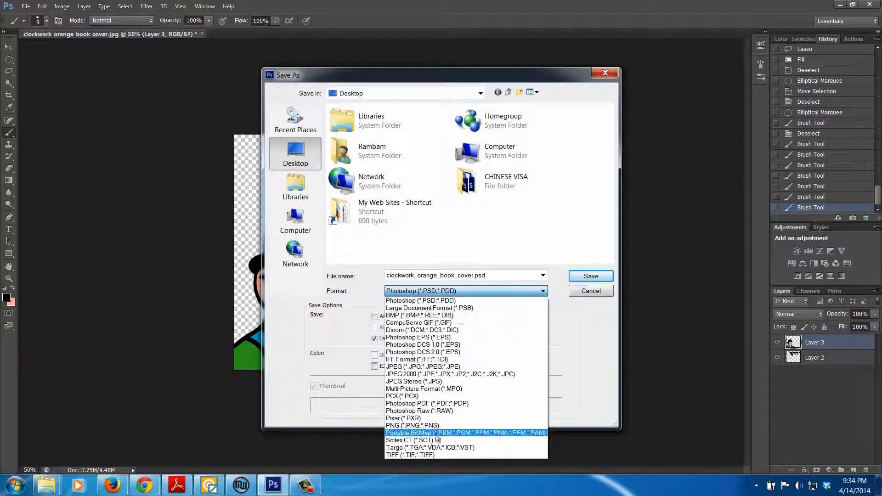
{"action": "left_click", "coordinate": [427, 455]}
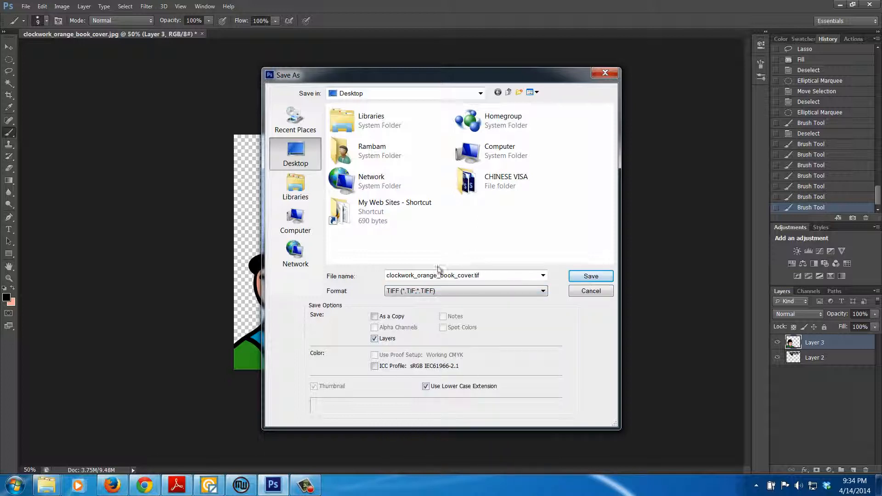
{"action": "double_click", "coordinate": [453, 277]}
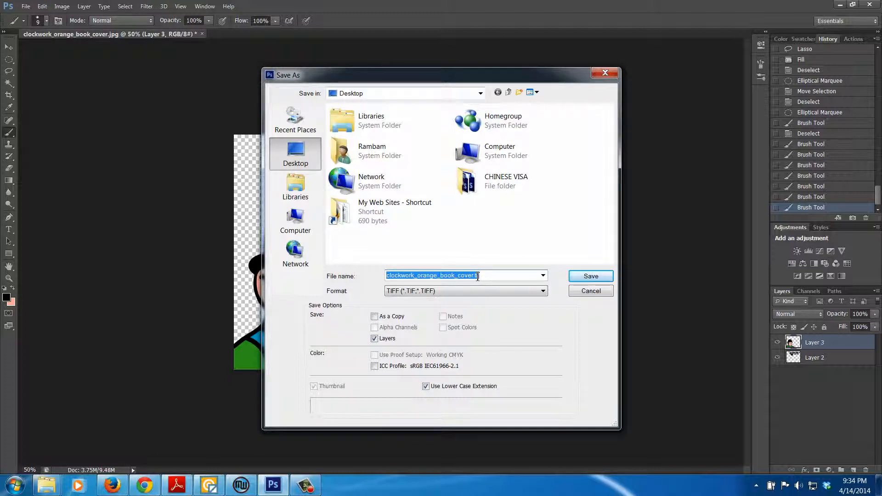
{"action": "left_click", "coordinate": [583, 280]}
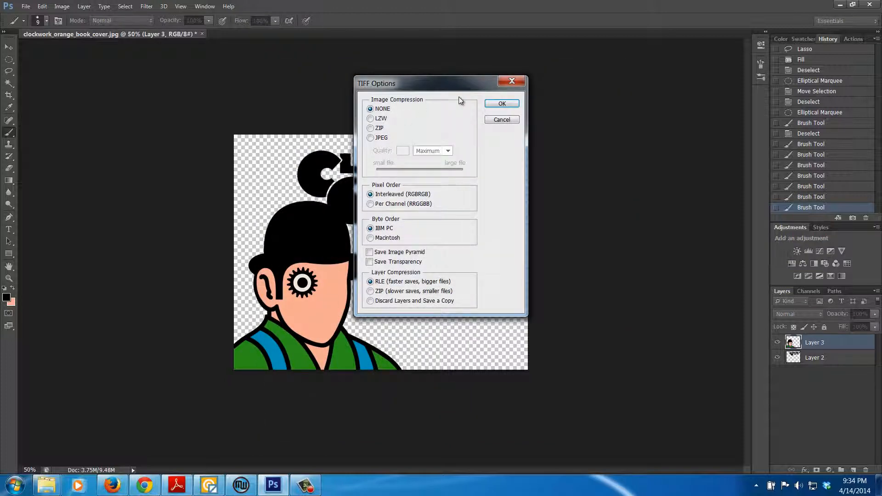
{"action": "left_click", "coordinate": [501, 104]}
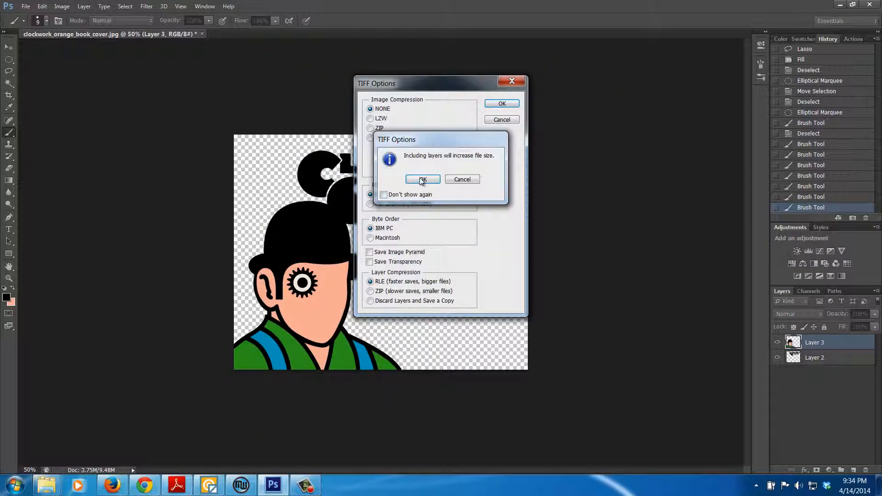
{"action": "left_click_drag", "start_coordinate": [434, 144], "coordinate": [544, 134]}
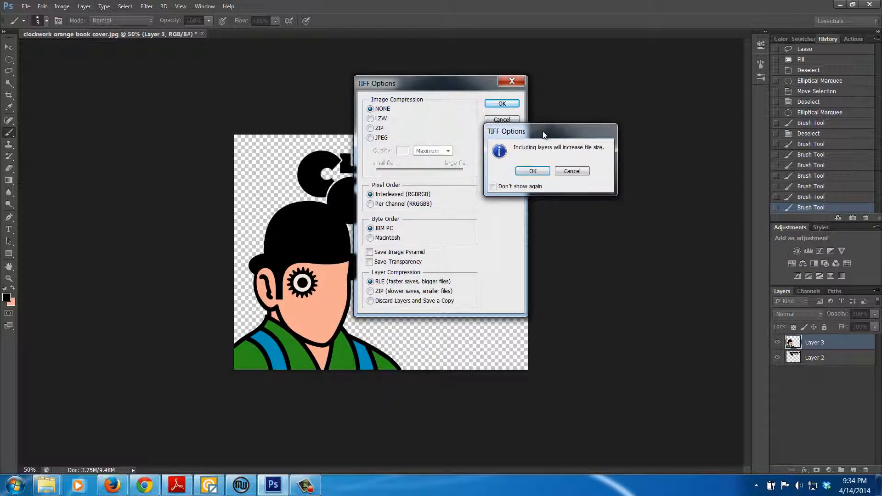
{"action": "left_click", "coordinate": [531, 172]}
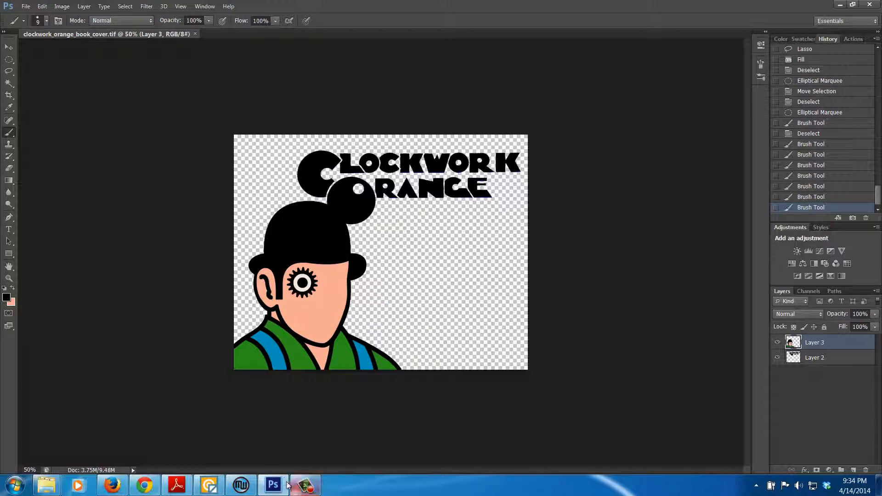
{"action": "mouse_move", "coordinate": [255, 488]}
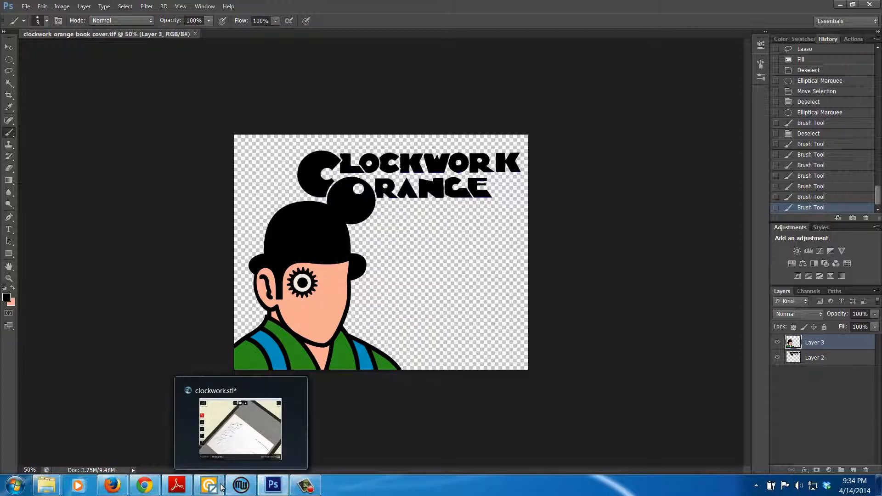
{"action": "mouse_move", "coordinate": [221, 488]}
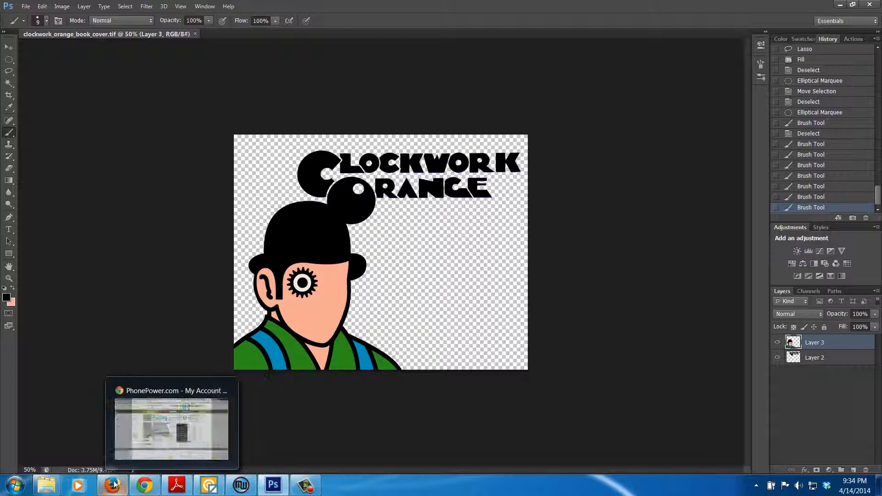
Look over the export page in Vector Magic, the existing Tinkercad design in Firefox, and the Vector Magic pricing page.
{"action": "mouse_move", "coordinate": [113, 486]}
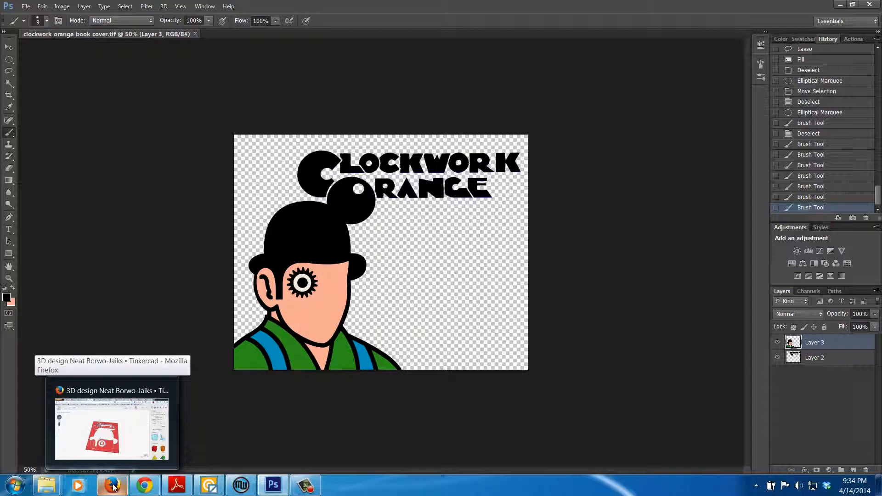
{"action": "left_click", "coordinate": [208, 490]}
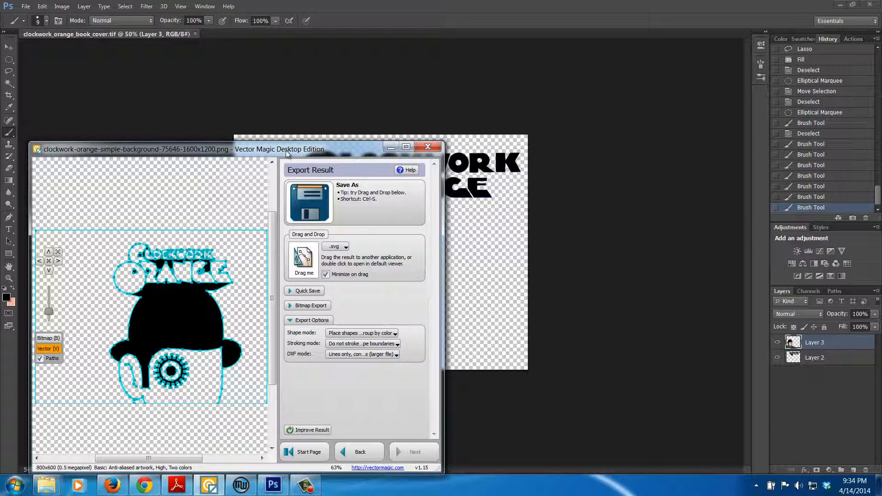
{"action": "left_click_drag", "start_coordinate": [263, 150], "coordinate": [305, 80]}
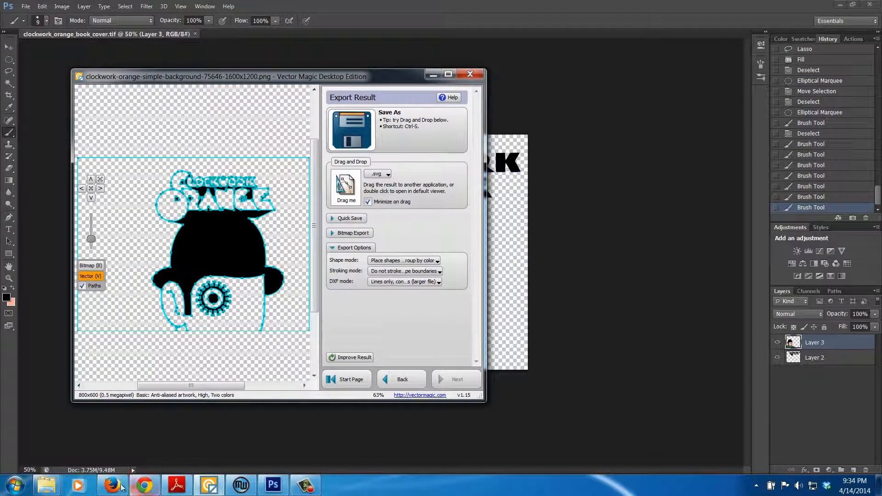
{"action": "left_click", "coordinate": [112, 485]}
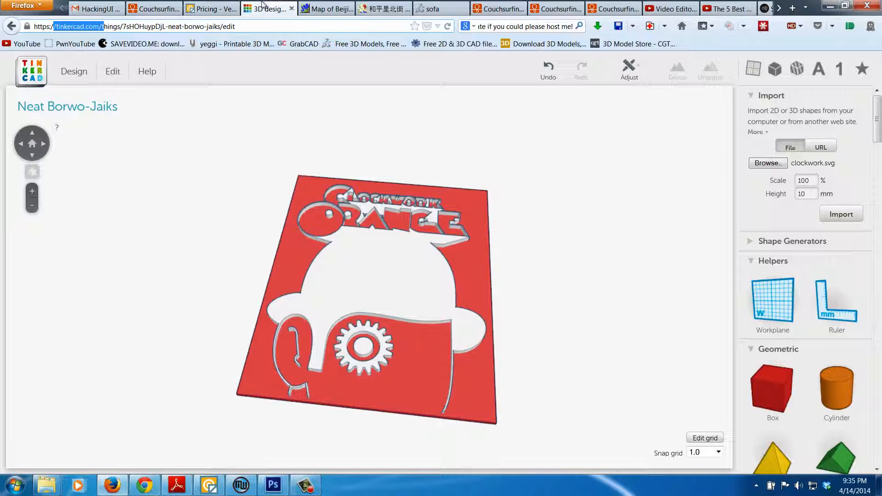
{"action": "left_click", "coordinate": [227, 8]}
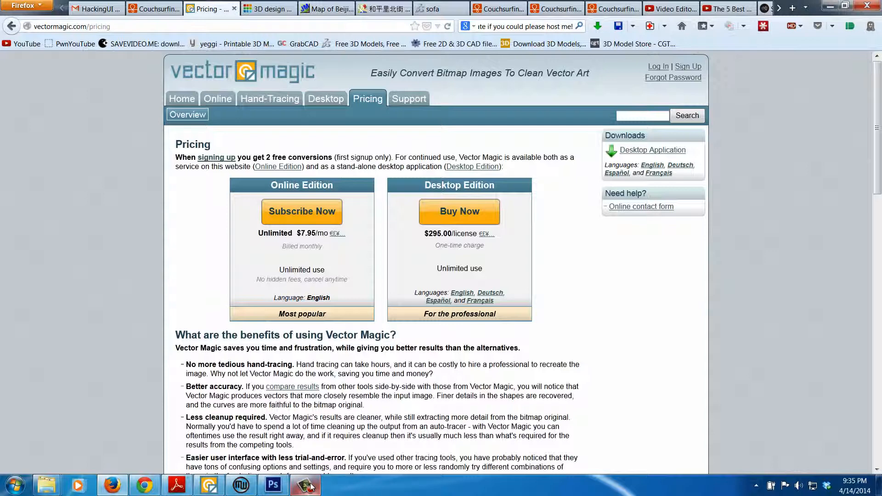
Switch to Vector Magic, clear the previous image, and load clockwork_orange_book_cover.tif from the Desktop.
{"action": "mouse_move", "coordinate": [310, 488]}
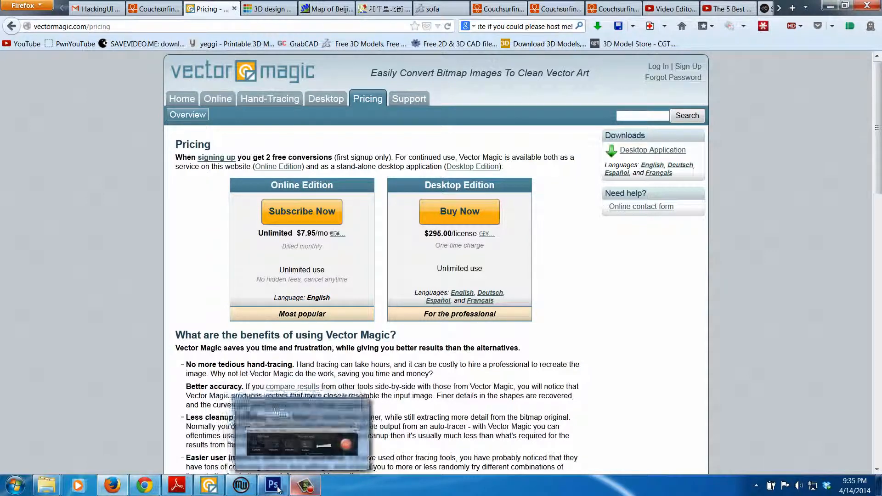
{"action": "left_click", "coordinate": [212, 491]}
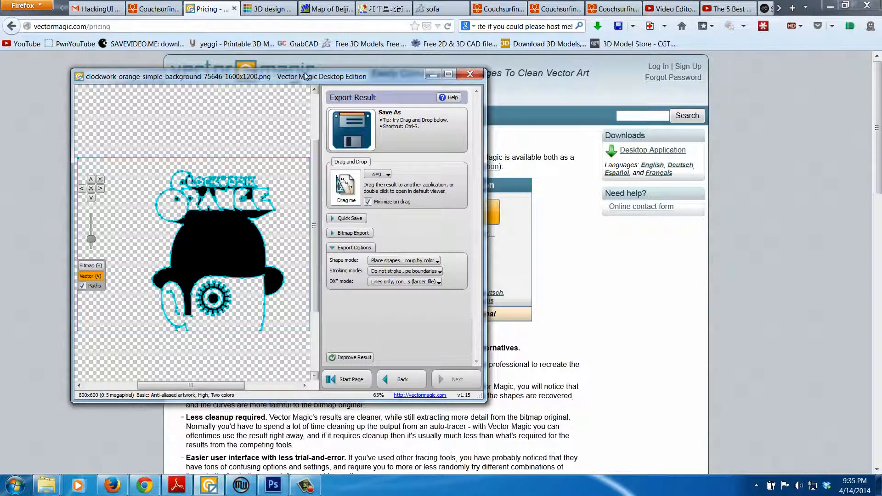
{"action": "left_click", "coordinate": [351, 380]}
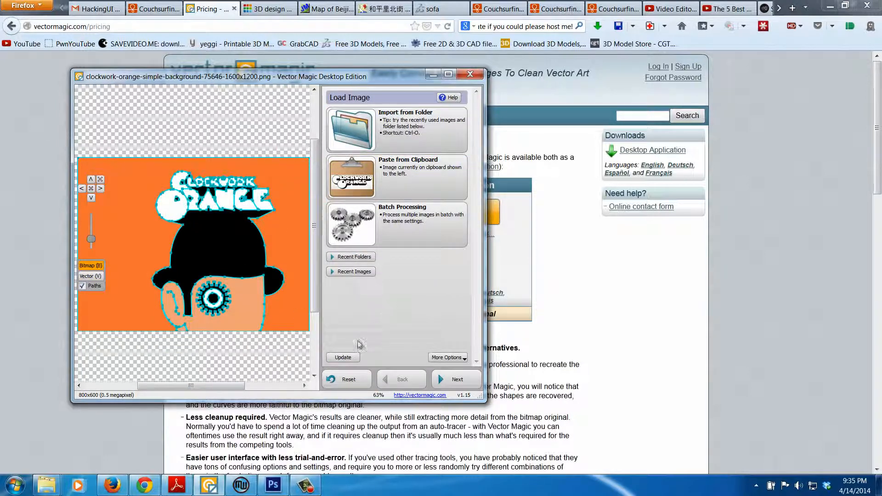
{"action": "left_click", "coordinate": [349, 380]}
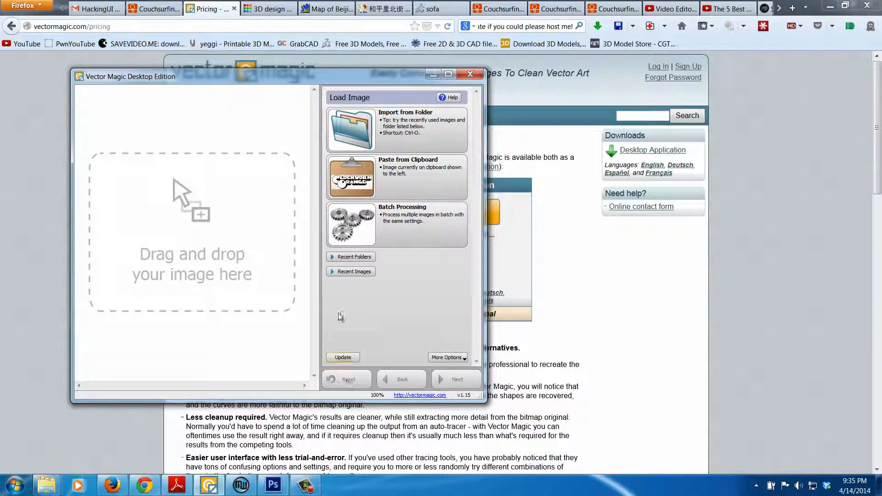
{"action": "left_click", "coordinate": [388, 141]}
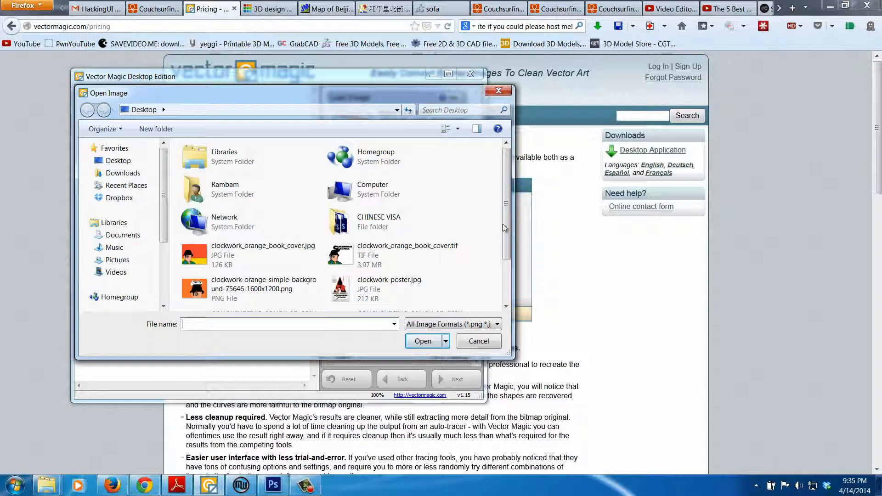
{"action": "left_click_drag", "start_coordinate": [507, 203], "coordinate": [503, 237]}
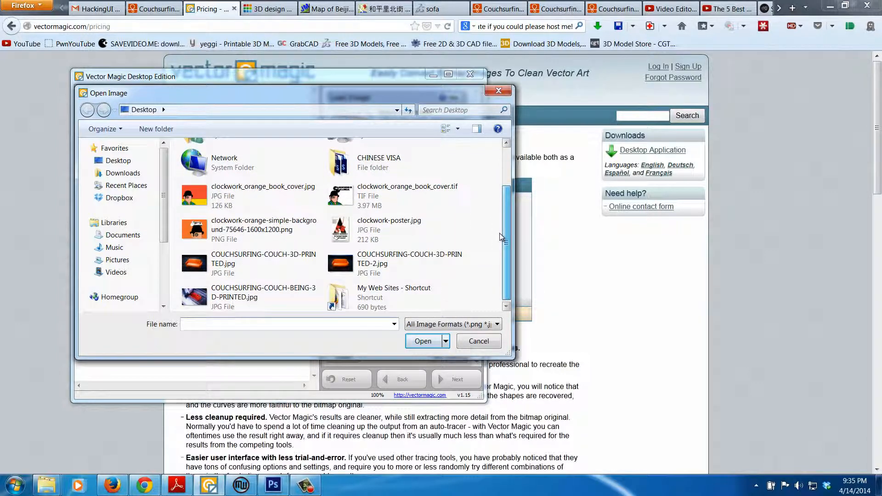
{"action": "double_click", "coordinate": [432, 198]}
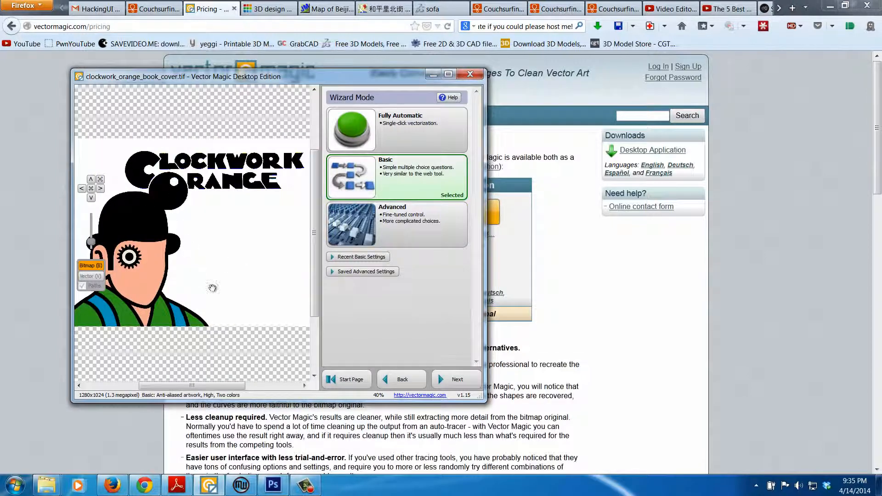
Try the Basic wizard mode, return to the start page, reload clockwork_orange_book_cover.tif, and vectorize it with Fully Automatic.
{"action": "left_click", "coordinate": [398, 177]}
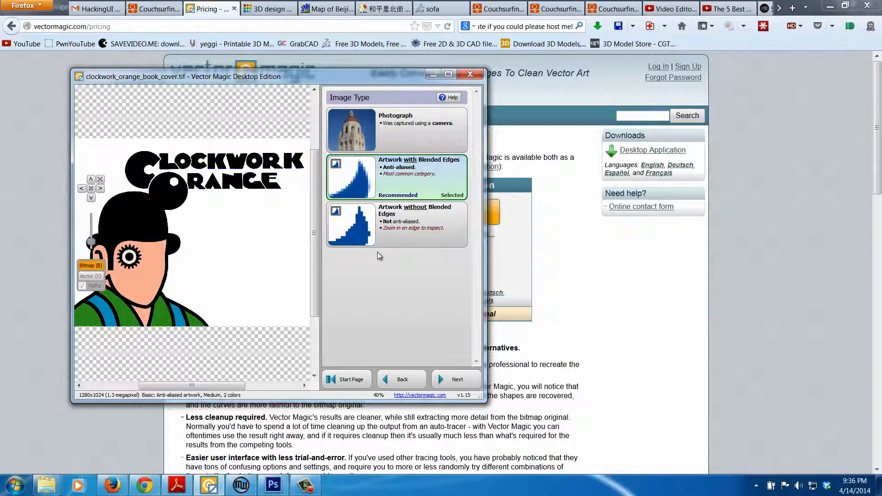
{"action": "left_click", "coordinate": [348, 379]}
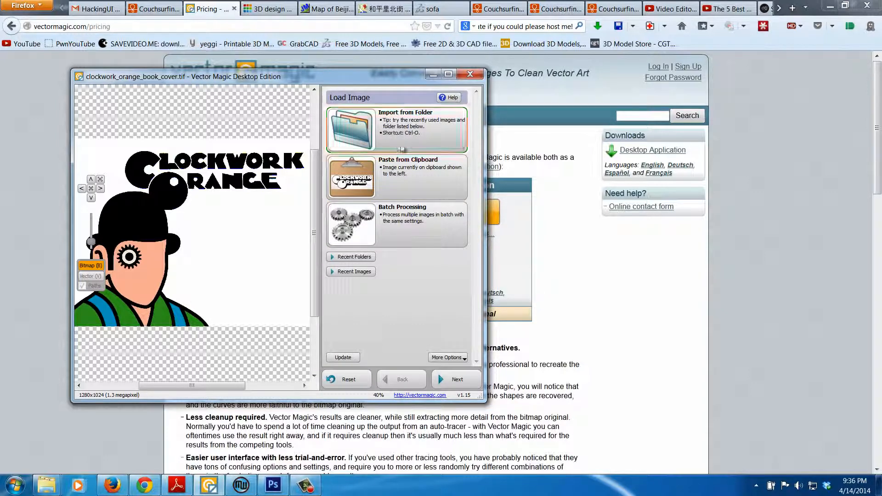
{"action": "left_click", "coordinate": [399, 138]}
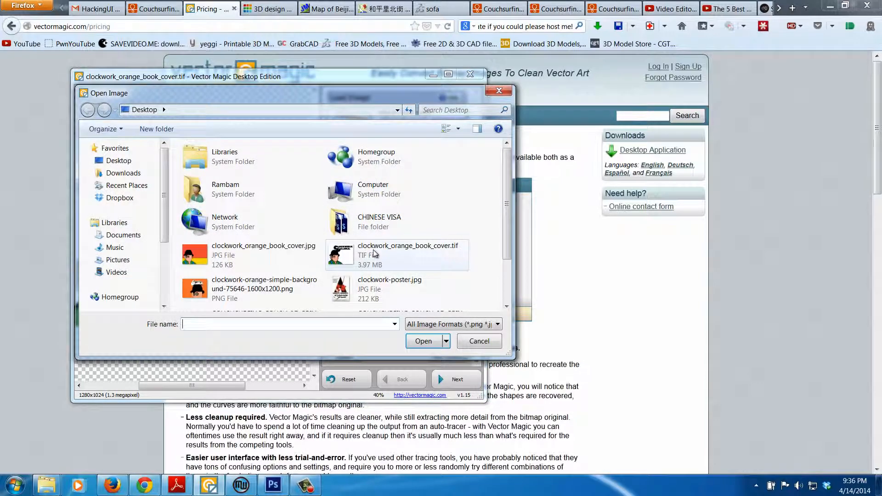
{"action": "double_click", "coordinate": [374, 252]}
{"action": "left_click", "coordinate": [394, 130]}
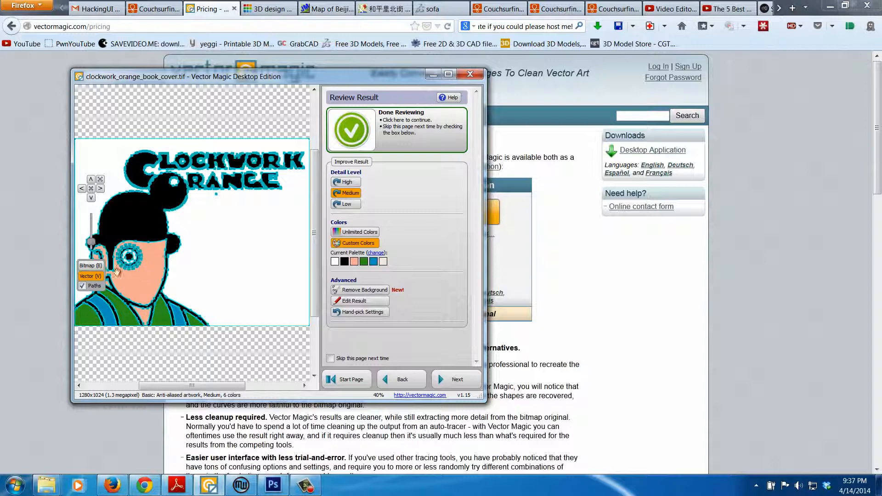
Examine the edge quality of the vectorized hat brim and face with the path overlay hidden, and show the paths again.
{"action": "left_click", "coordinate": [83, 286]}
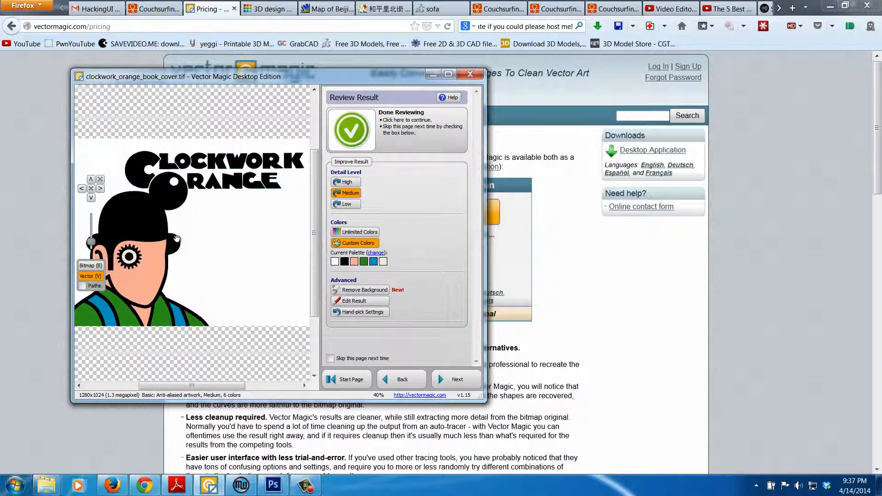
{"action": "scroll", "coordinate": [175, 254], "scroll_direction": "up", "scroll_amount": 4}
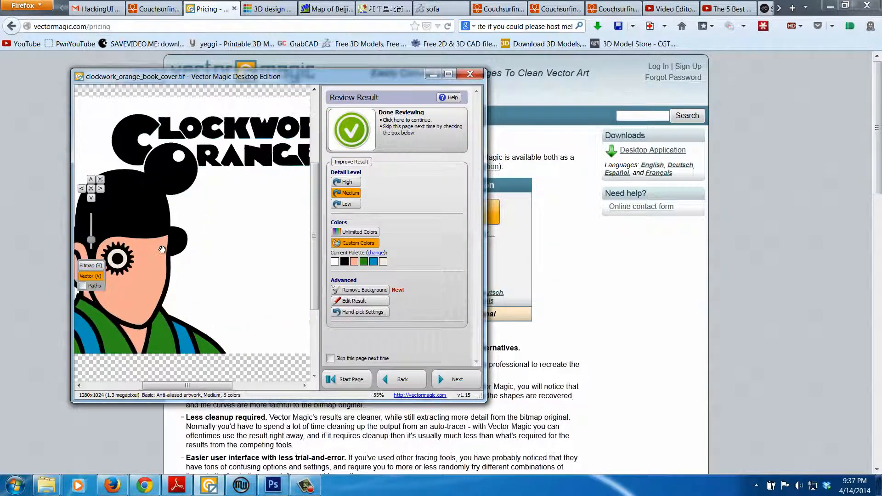
{"action": "scroll", "coordinate": [175, 255], "scroll_direction": "up", "scroll_amount": 3}
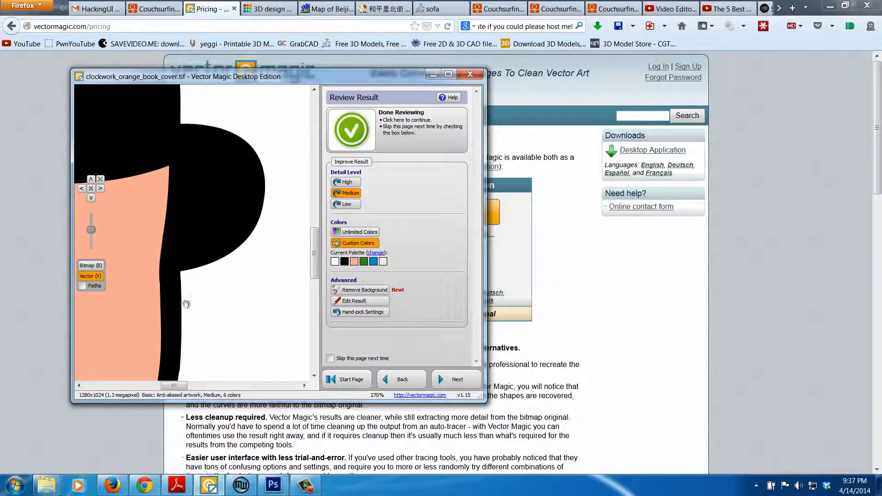
{"action": "scroll", "coordinate": [189, 268], "scroll_direction": "up", "scroll_amount": 10}
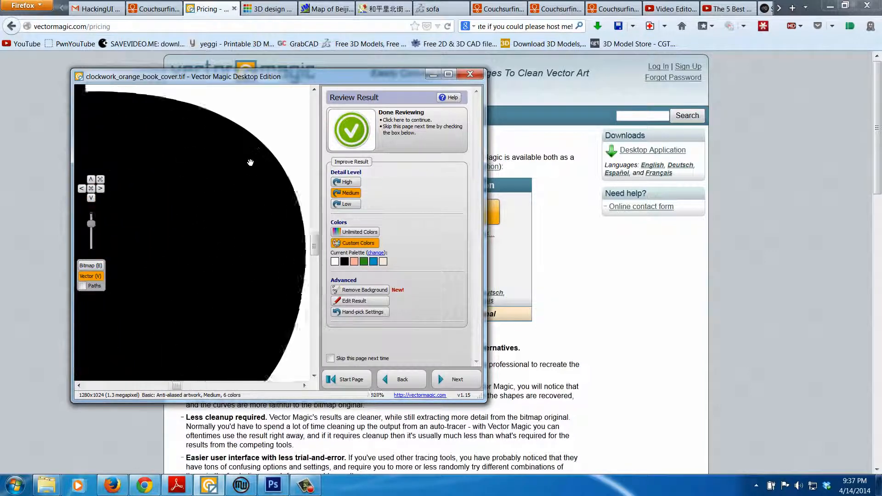
{"action": "scroll", "coordinate": [273, 153], "scroll_direction": "down", "scroll_amount": 7}
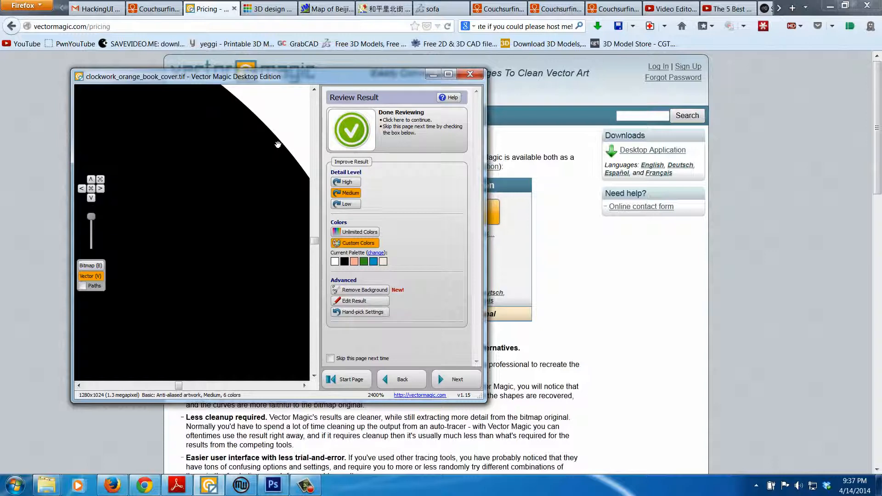
{"action": "scroll", "coordinate": [270, 215], "scroll_direction": "down", "scroll_amount": 6}
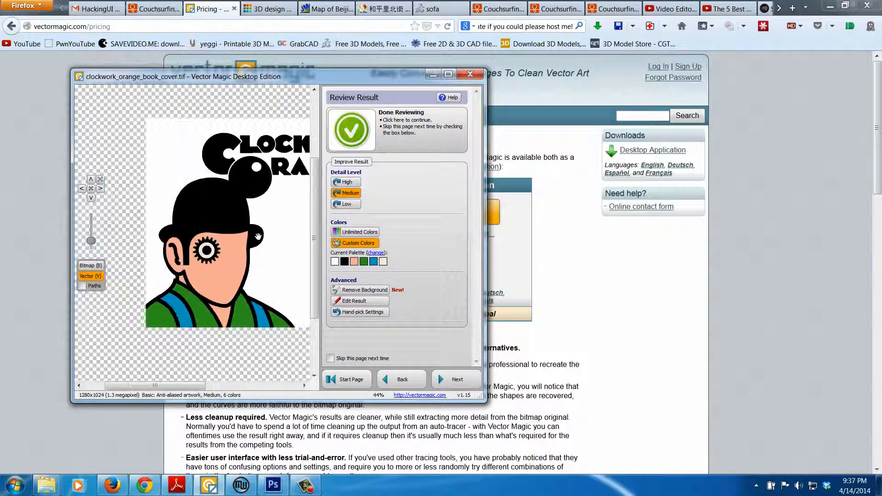
{"action": "scroll", "coordinate": [250, 245], "scroll_direction": "up", "scroll_amount": 2}
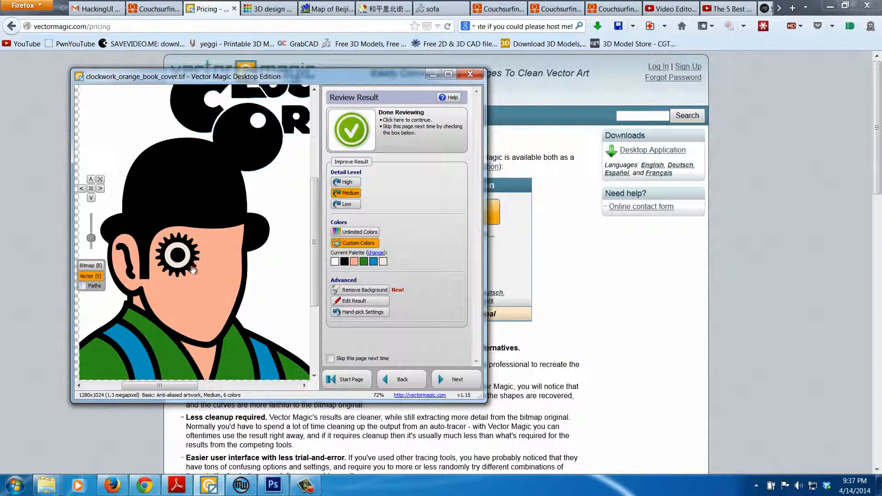
{"action": "left_click", "coordinate": [81, 286]}
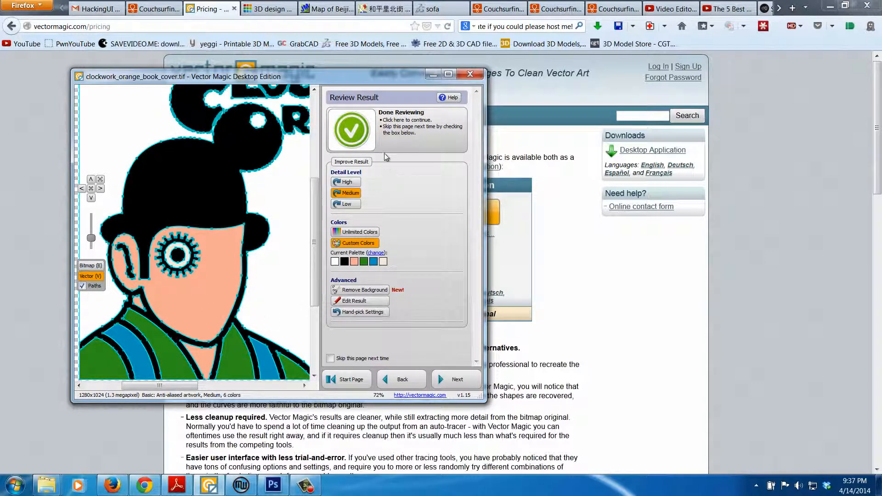
Set the detail level to High, finish reviewing the result, and check the available export formats.
{"action": "left_click", "coordinate": [347, 182]}
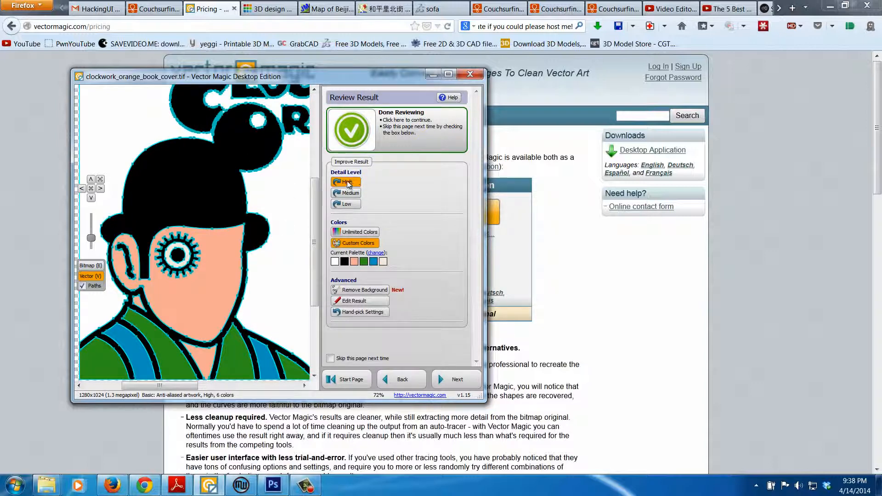
{"action": "left_click", "coordinate": [393, 128]}
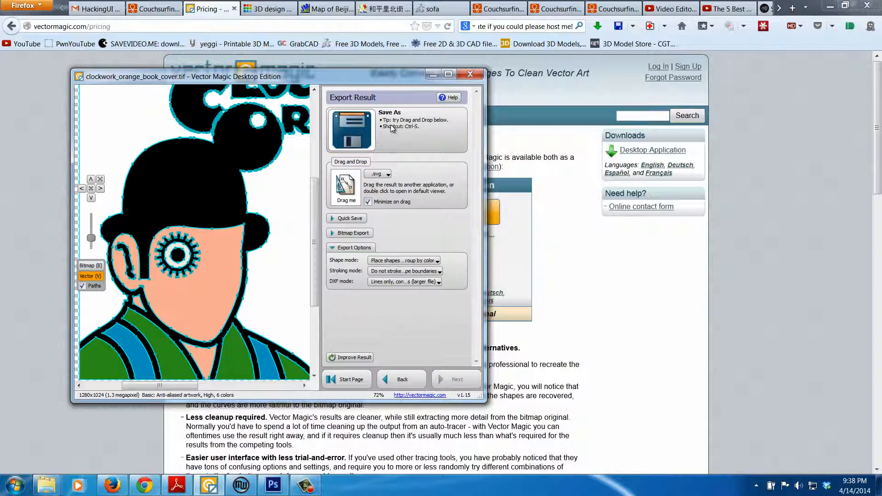
{"action": "left_click", "coordinate": [387, 178]}
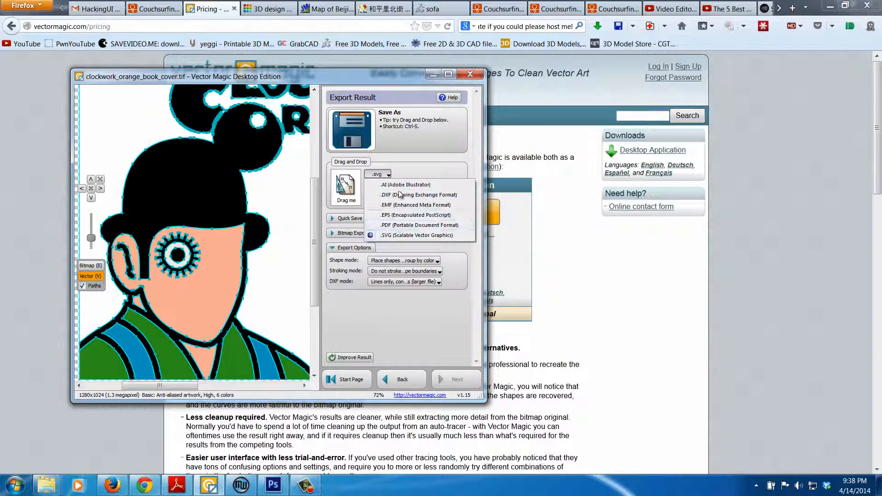
{"action": "left_click", "coordinate": [410, 169]}
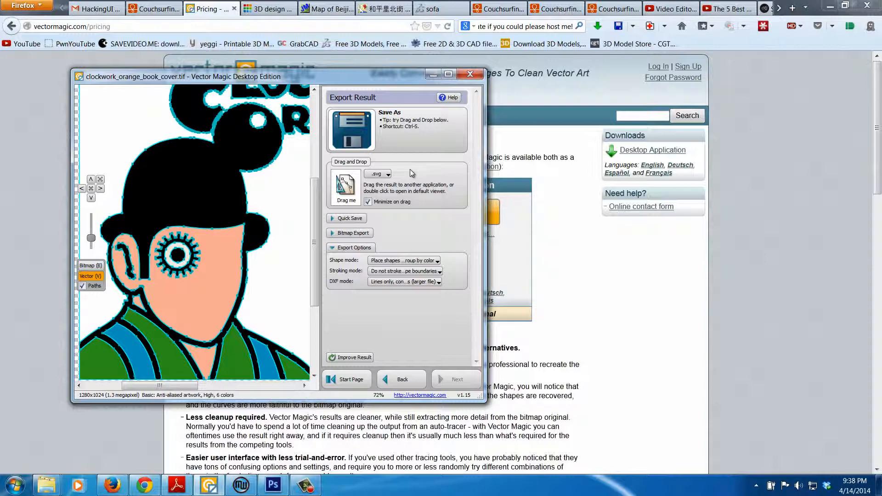
Save the vector result to the Desktop as Scalable Vector Graphics, replacing the existing clockwork.svg.
{"action": "left_click", "coordinate": [390, 125]}
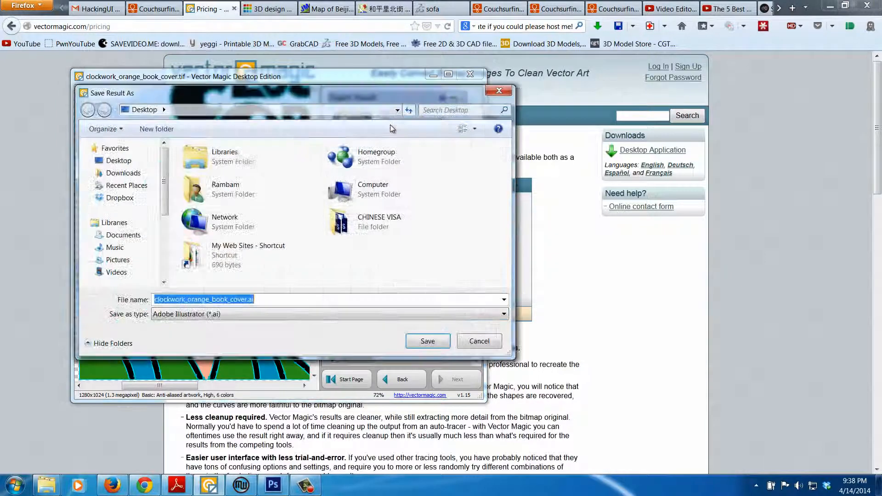
{"action": "left_click", "coordinate": [197, 316]}
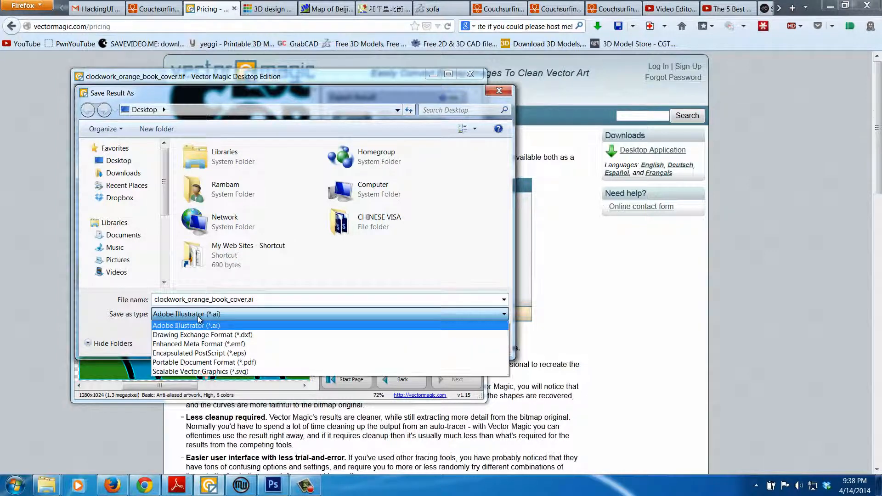
{"action": "left_click", "coordinate": [203, 373]}
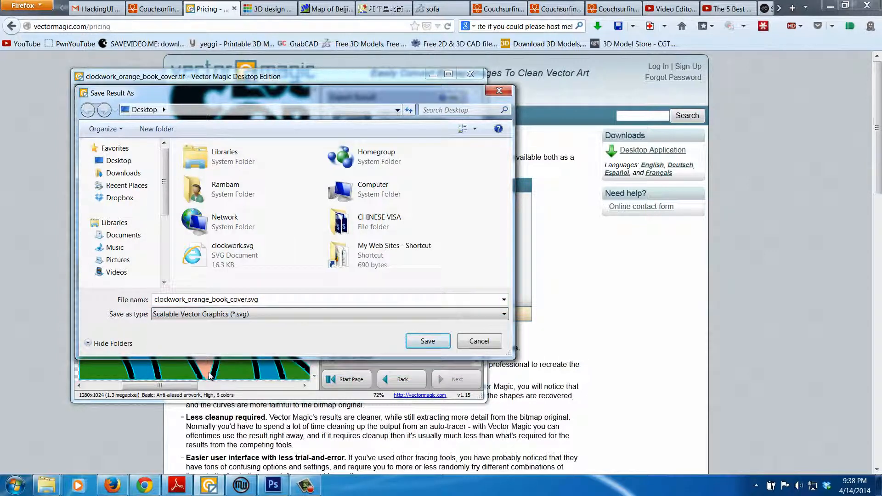
{"action": "double_click", "coordinate": [222, 259]}
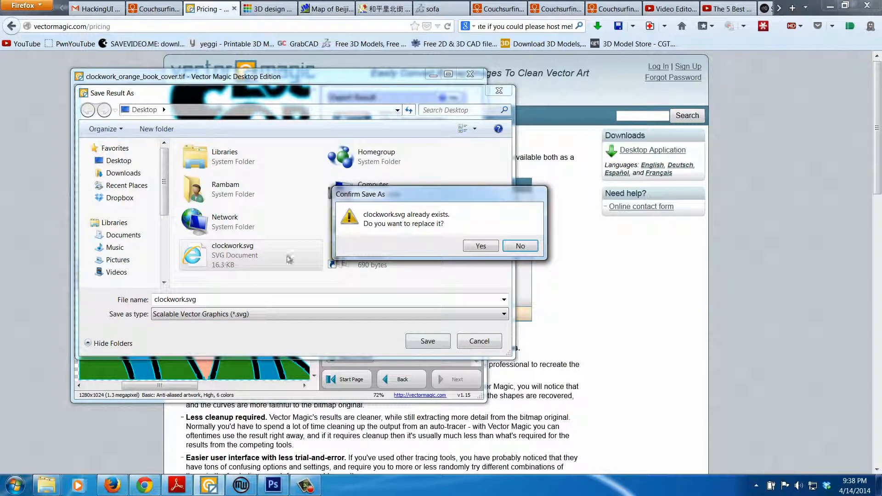
{"action": "left_click", "coordinate": [480, 246]}
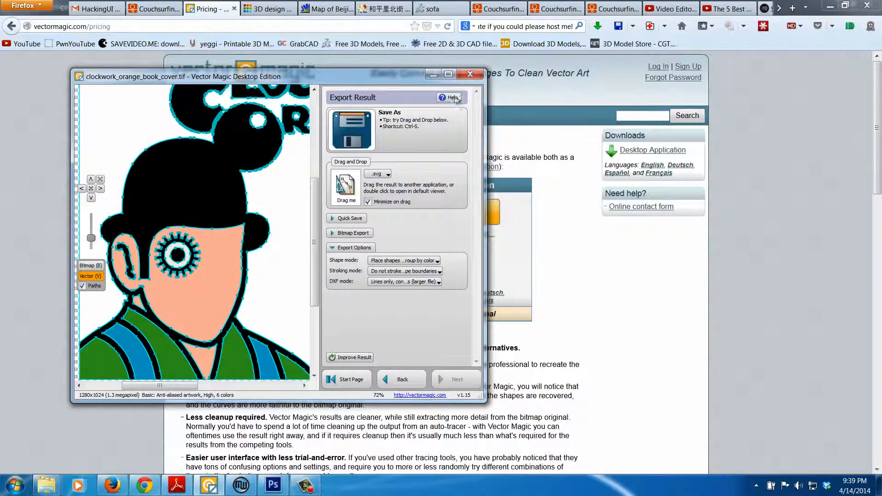
Minimize the vectorizer, switch to Tinkercad in the browser, and create a new empty design.
{"action": "left_click", "coordinate": [433, 74]}
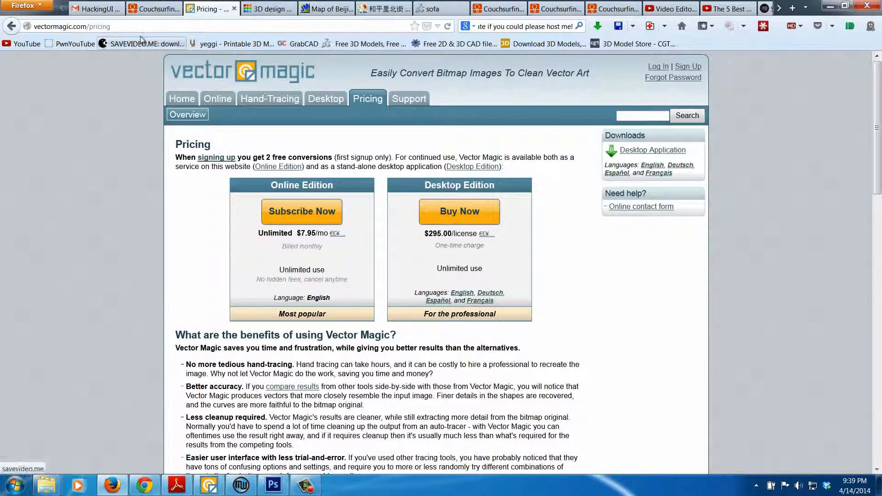
{"action": "left_click", "coordinate": [269, 9]}
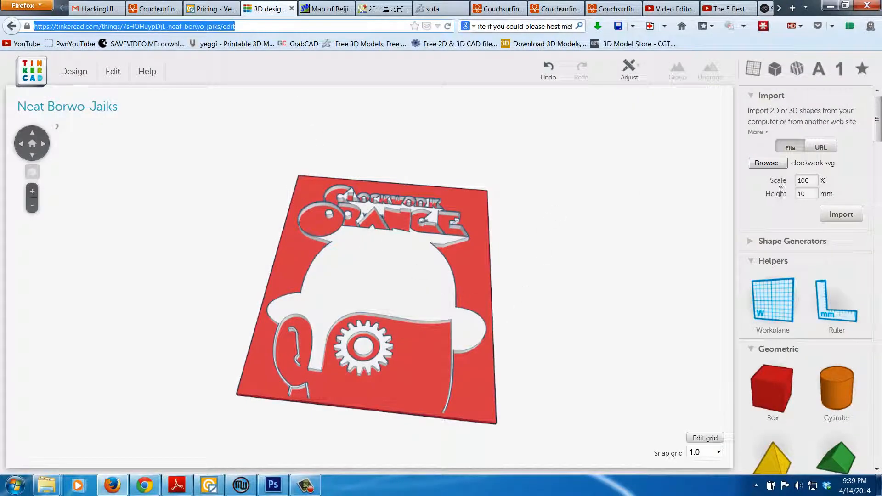
{"action": "left_click", "coordinate": [73, 71]}
{"action": "left_click", "coordinate": [78, 91]}
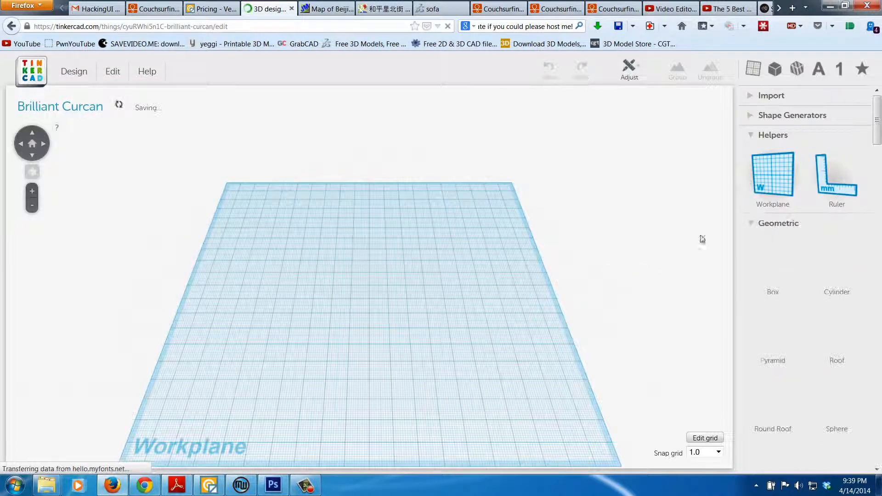
Choose clockwork.svg from the Desktop as the import file and try importing it at 100% scale and 10 mm height.
{"action": "left_click", "coordinate": [752, 95]}
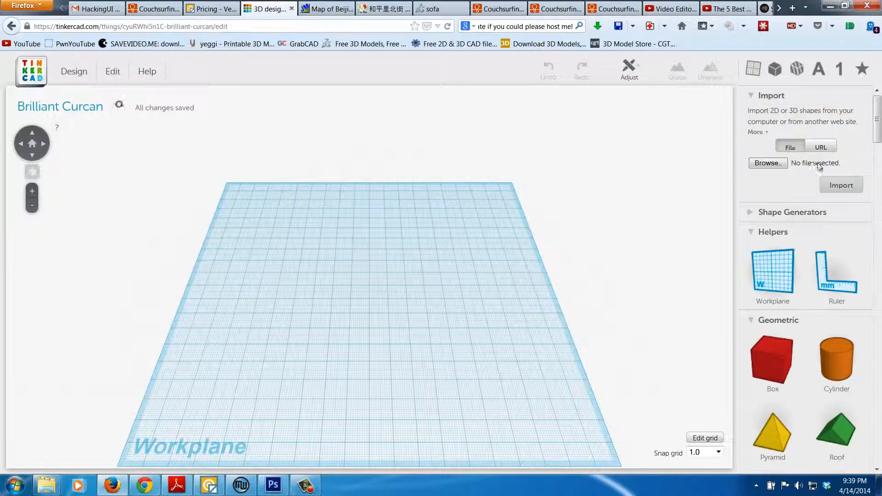
{"action": "left_click", "coordinate": [773, 164]}
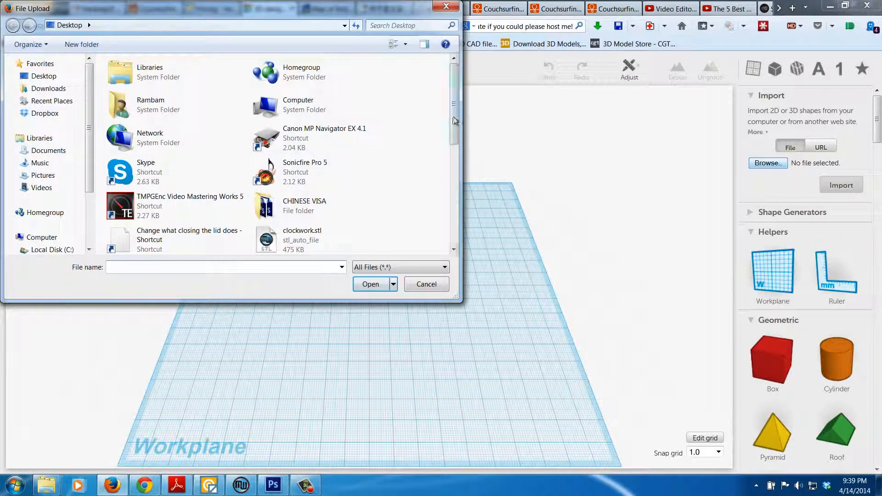
{"action": "scroll", "coordinate": [451, 140], "scroll_direction": "down", "scroll_amount": 2}
{"action": "scroll", "coordinate": [451, 139], "scroll_direction": "down", "scroll_amount": 2}
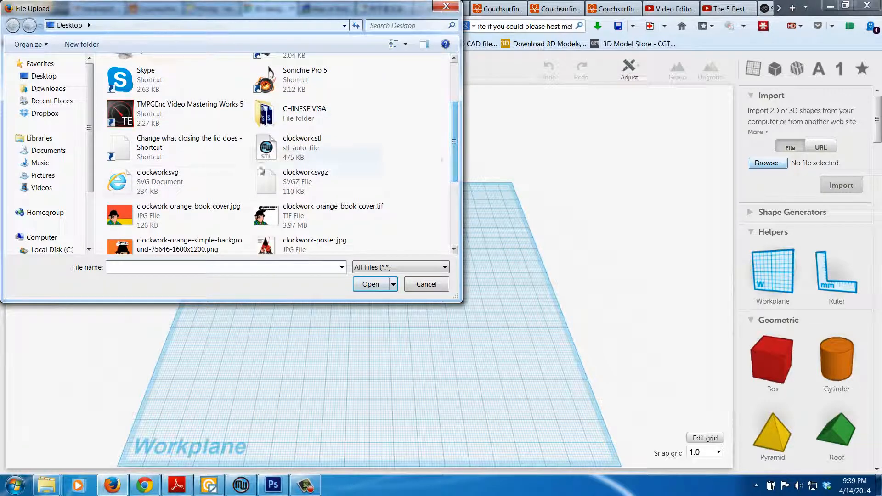
{"action": "left_click", "coordinate": [161, 181]}
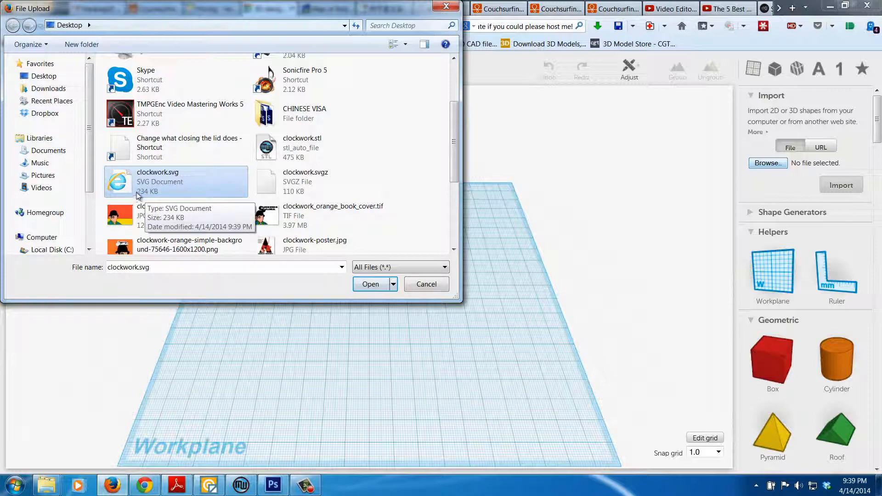
{"action": "left_click", "coordinate": [373, 285]}
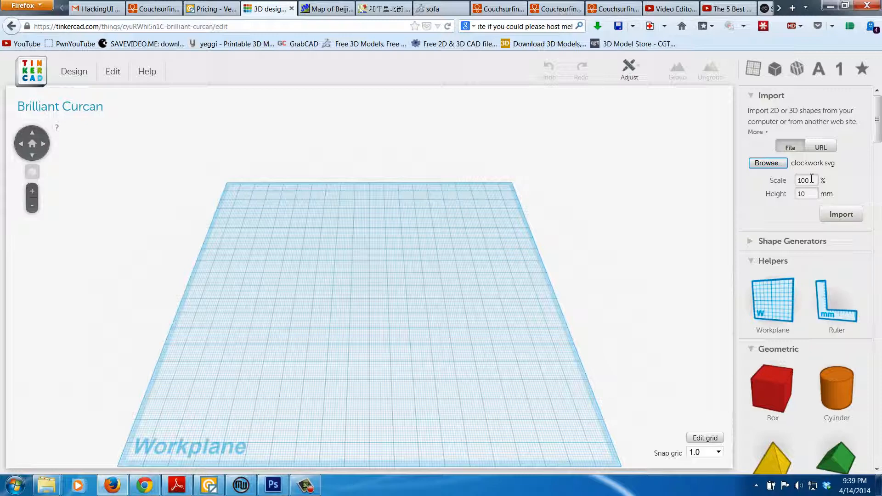
{"action": "left_click", "coordinate": [842, 215]}
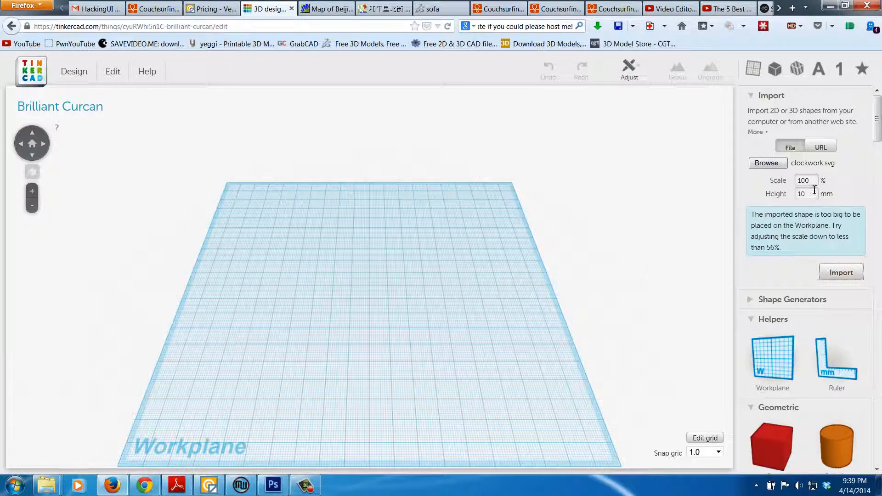
Set the import scale to 50%, import clockwork.svg, and inspect the resulting shape from above.
{"action": "left_click_drag", "start_coordinate": [813, 181], "coordinate": [759, 188]}
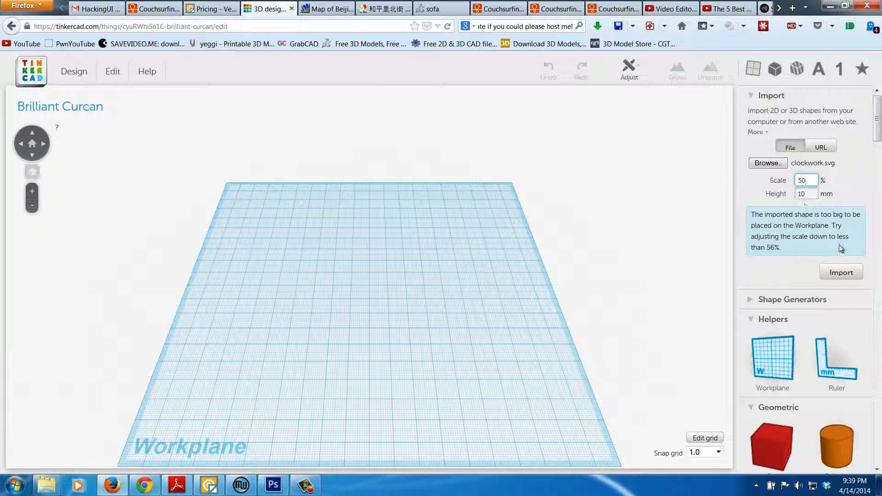
{"action": "left_click", "coordinate": [842, 273]}
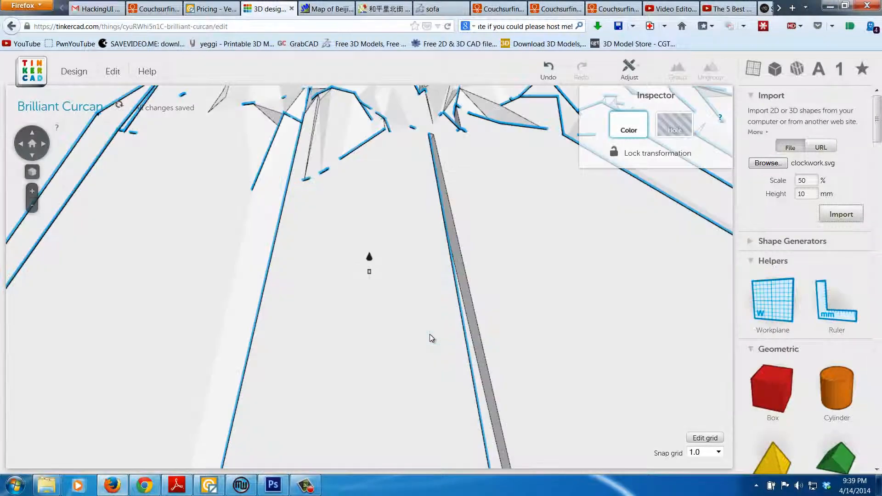
{"action": "scroll", "coordinate": [415, 330], "scroll_direction": "down", "scroll_amount": 10}
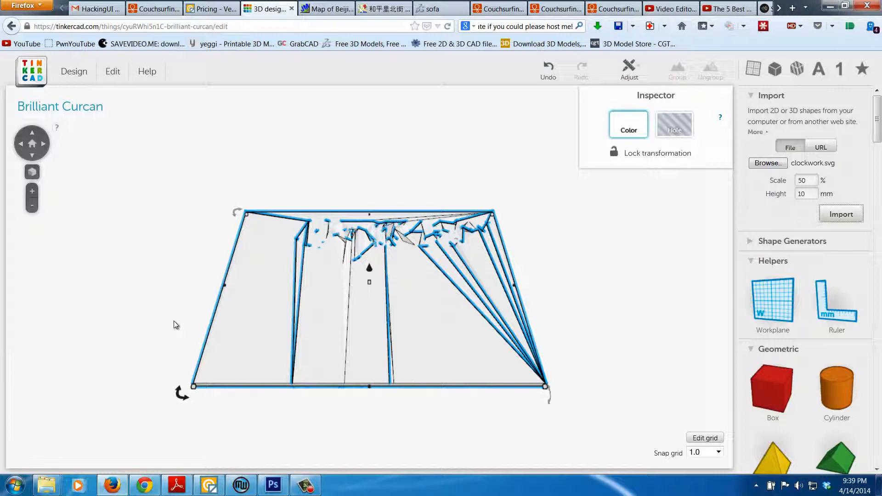
{"action": "left_click_drag", "start_coordinate": [173, 320], "coordinate": [219, 371]}
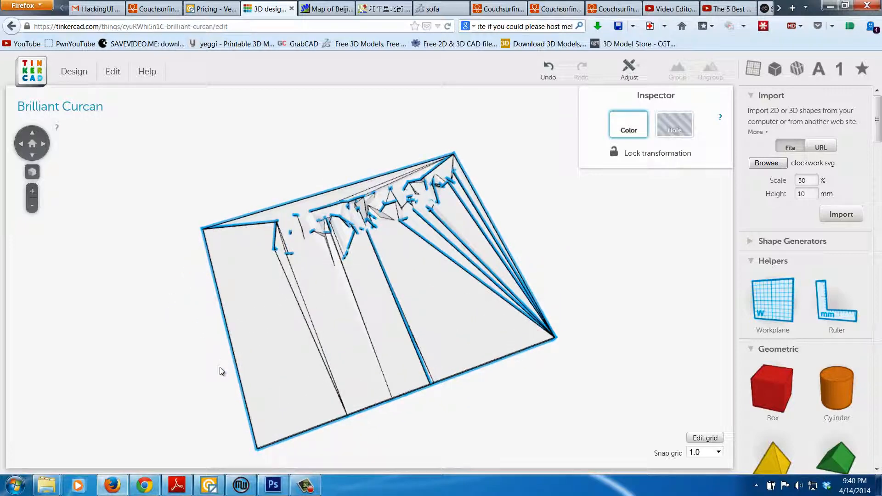
Switch to Vector Magic, return to the result review, start Remove Background, and erase the skin-colored face and neck shapes.
{"action": "left_click", "coordinate": [209, 486]}
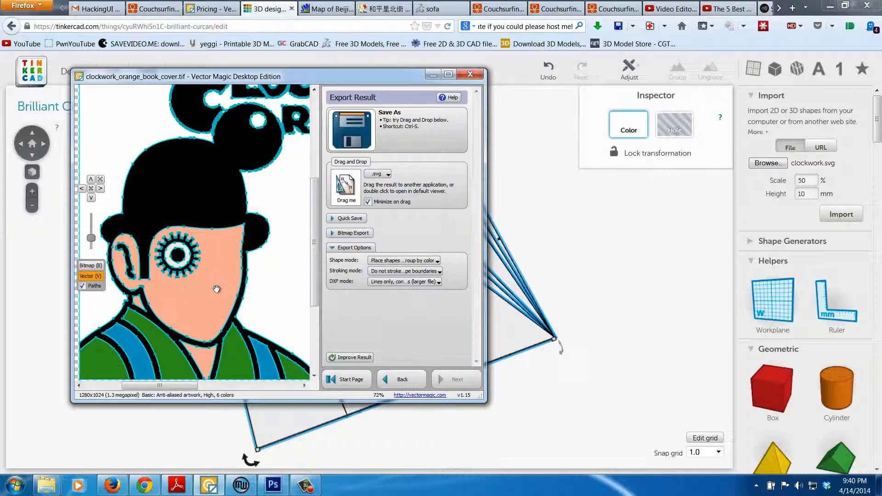
{"action": "left_click", "coordinate": [389, 381]}
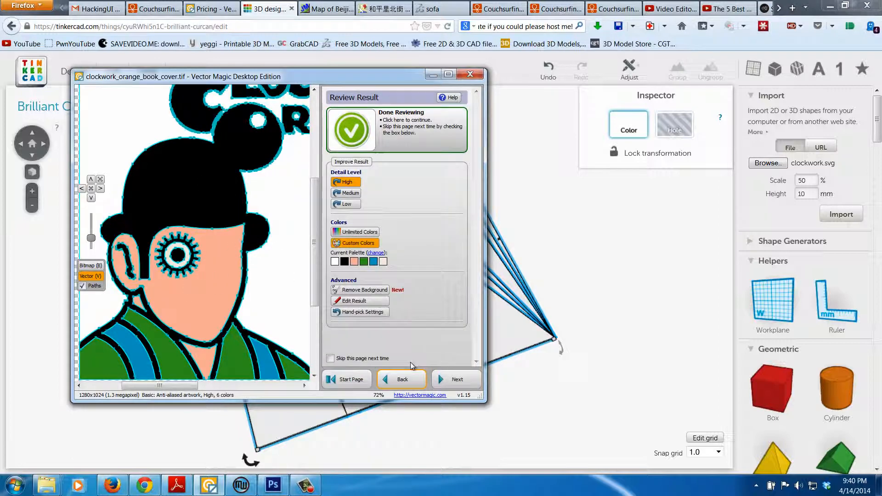
{"action": "left_click", "coordinate": [380, 290]}
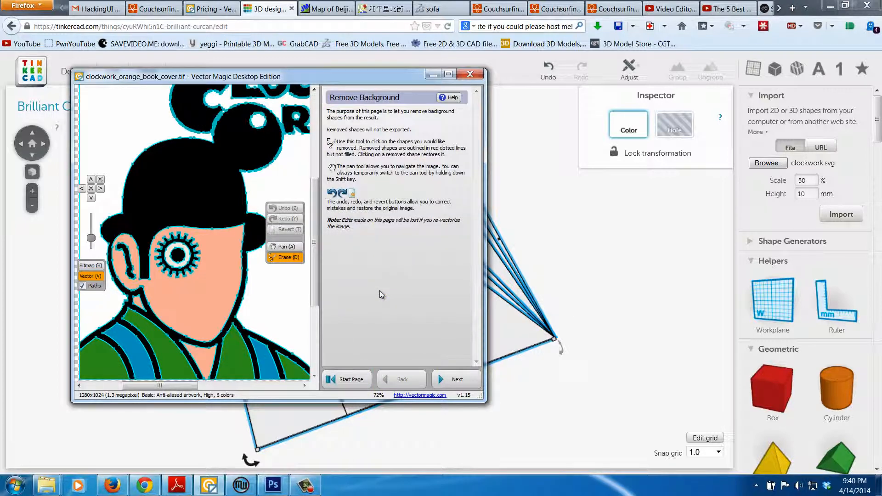
{"action": "left_click", "coordinate": [220, 275]}
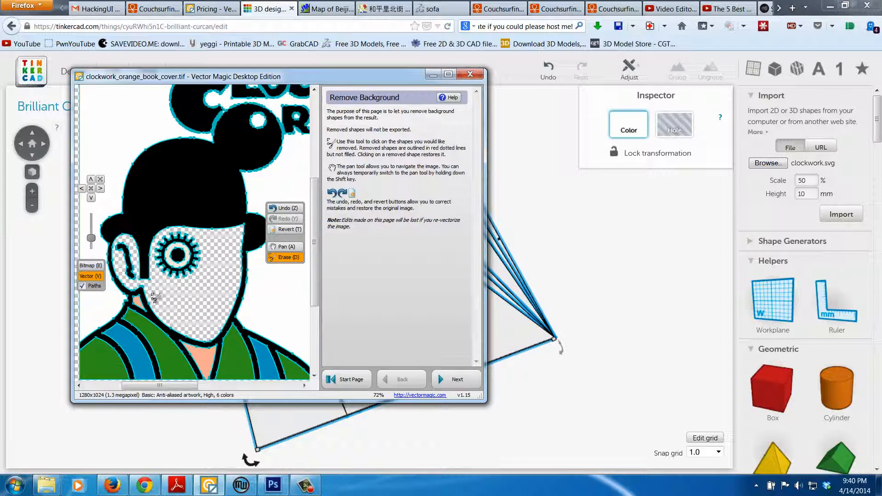
{"action": "left_click", "coordinate": [138, 302]}
{"action": "left_click", "coordinate": [202, 357]}
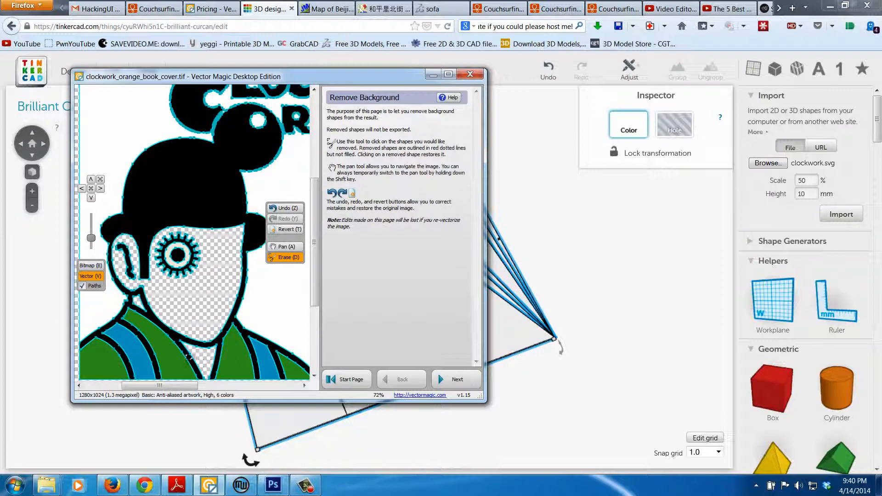
Erase the green and blue fill shapes of the jacket on both sides, leaving only the black outlines.
{"action": "left_click", "coordinate": [173, 357]}
{"action": "left_click", "coordinate": [132, 352]}
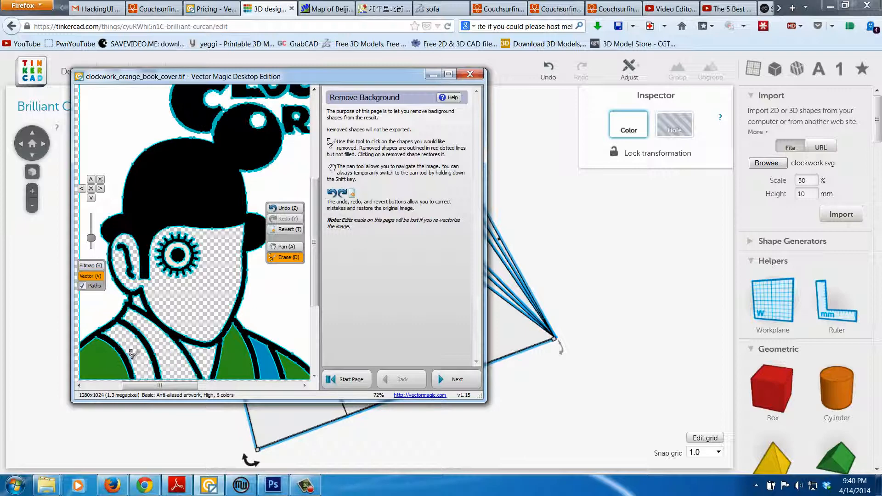
{"action": "left_click", "coordinate": [104, 359]}
{"action": "left_click", "coordinate": [235, 363]}
{"action": "left_click", "coordinate": [272, 366]}
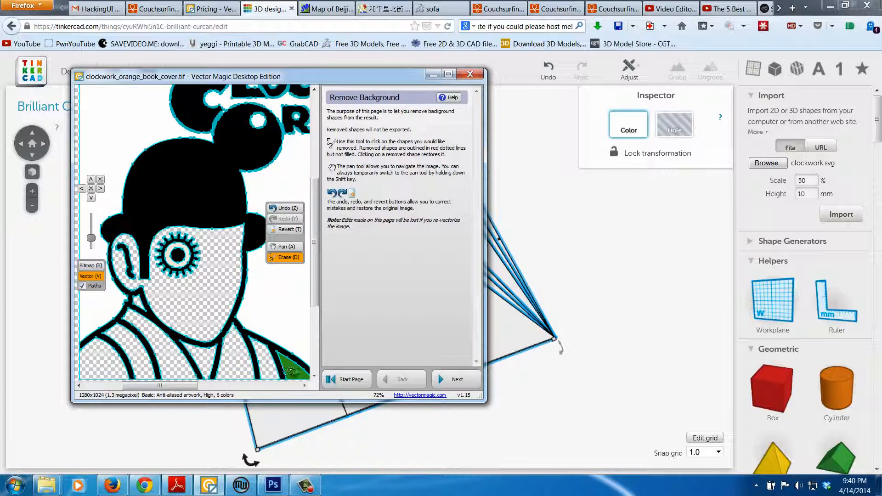
{"action": "left_click", "coordinate": [293, 372]}
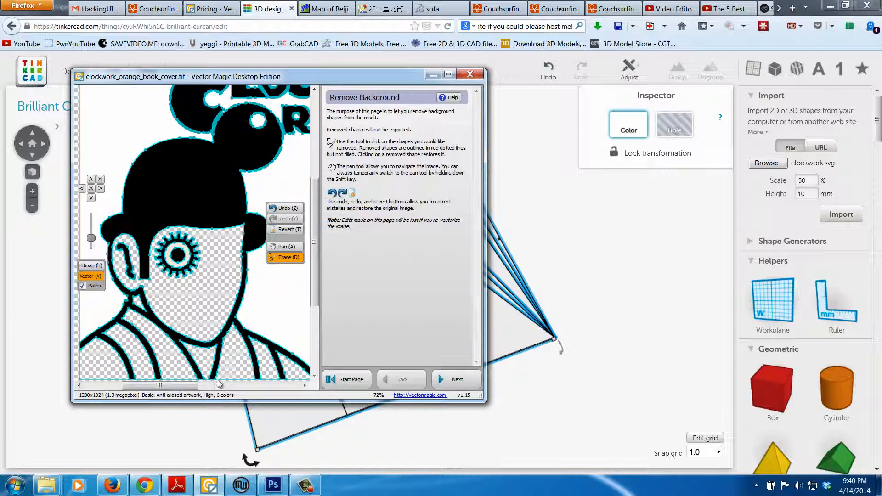
Erase the white holes inside the O and R letters of the Clockwork Orange title.
{"action": "left_click_drag", "start_coordinate": [195, 388], "coordinate": [219, 390]}
{"action": "scroll", "coordinate": [218, 183], "scroll_direction": "up", "scroll_amount": 2}
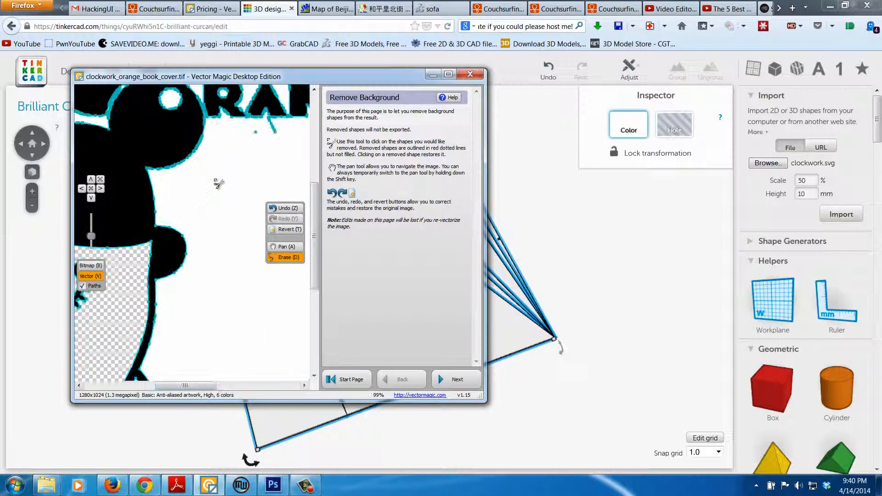
{"action": "scroll", "coordinate": [218, 185], "scroll_direction": "down", "scroll_amount": 3}
{"action": "scroll", "coordinate": [219, 184], "scroll_direction": "down", "scroll_amount": 2}
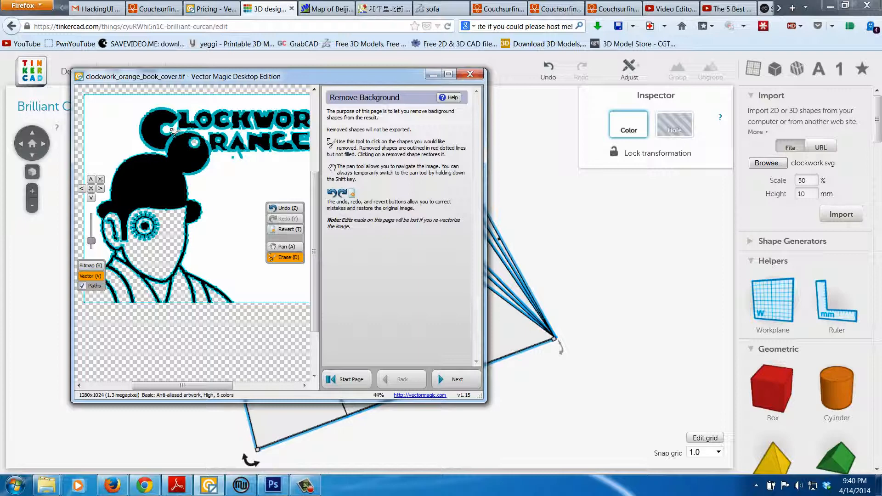
{"action": "scroll", "coordinate": [206, 131], "scroll_direction": "up", "scroll_amount": 4}
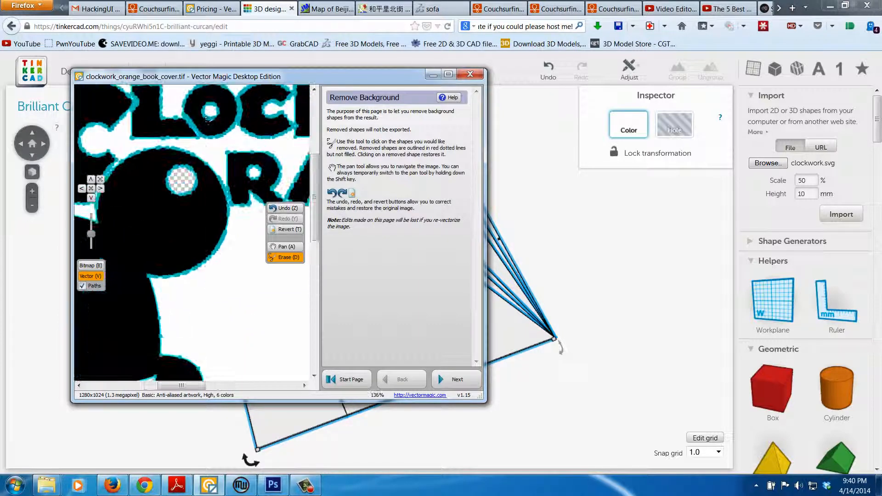
{"action": "left_click", "coordinate": [211, 113]}
{"action": "left_click", "coordinate": [254, 172]}
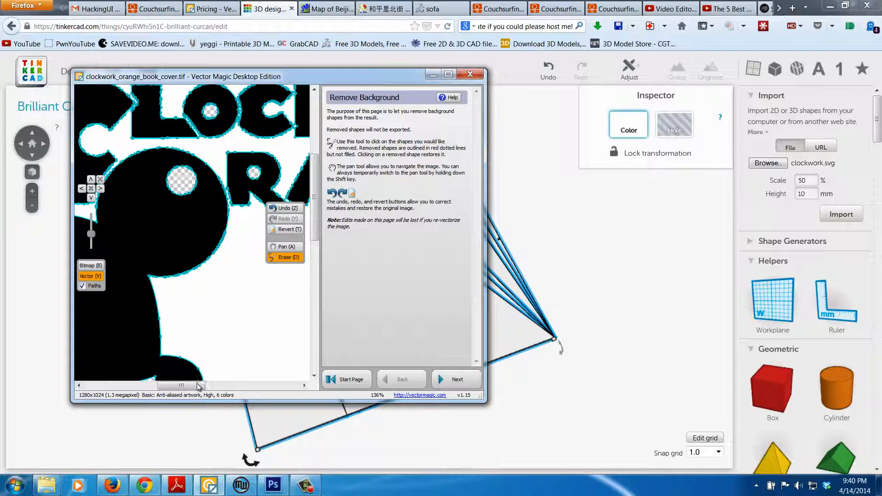
{"action": "left_click_drag", "start_coordinate": [198, 386], "coordinate": [251, 387]}
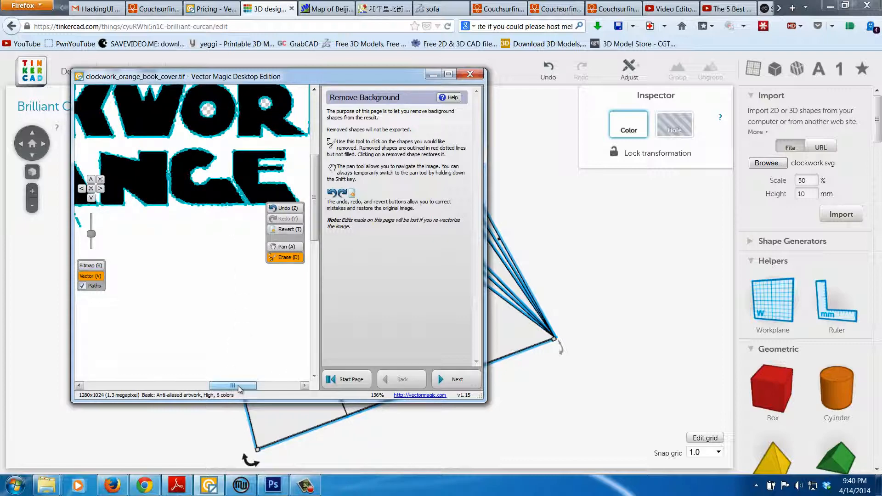
{"action": "left_click_drag", "start_coordinate": [239, 386], "coordinate": [154, 392]}
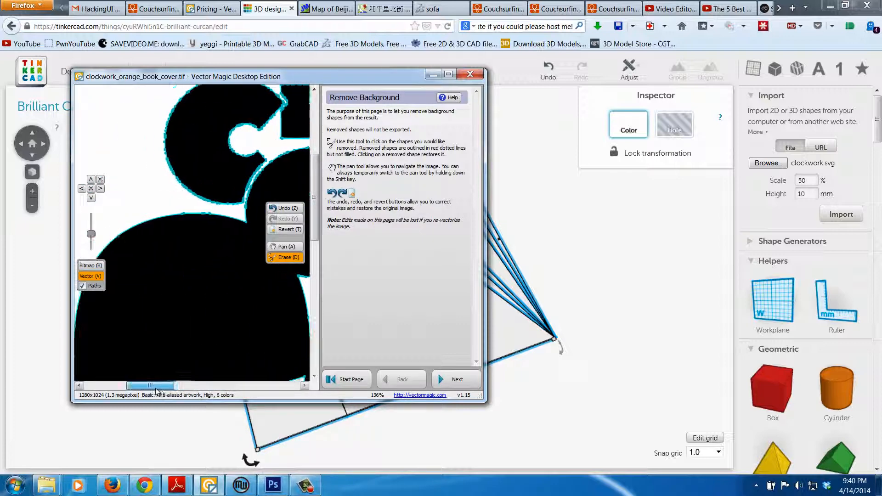
Erase the large white background around the figure and title, and finish the background removal.
{"action": "scroll", "coordinate": [236, 270], "scroll_direction": "down", "scroll_amount": 3}
{"action": "scroll", "coordinate": [236, 270], "scroll_direction": "down", "scroll_amount": 4}
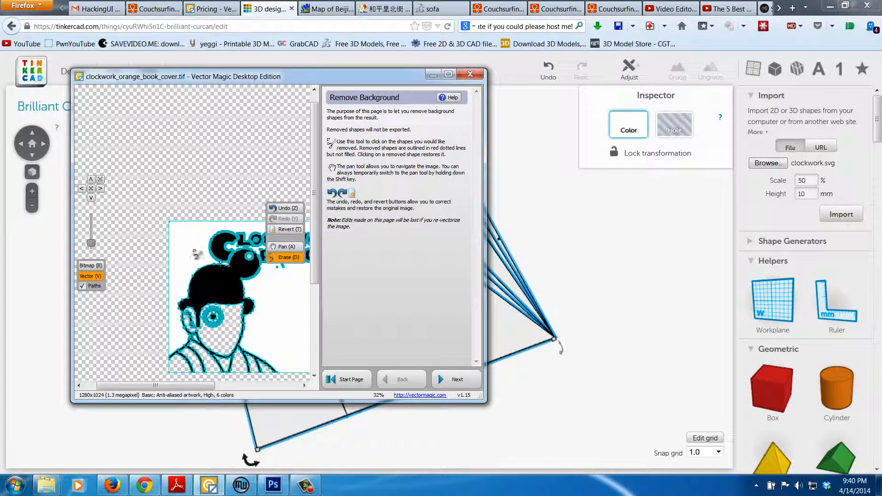
{"action": "left_click", "coordinate": [274, 306]}
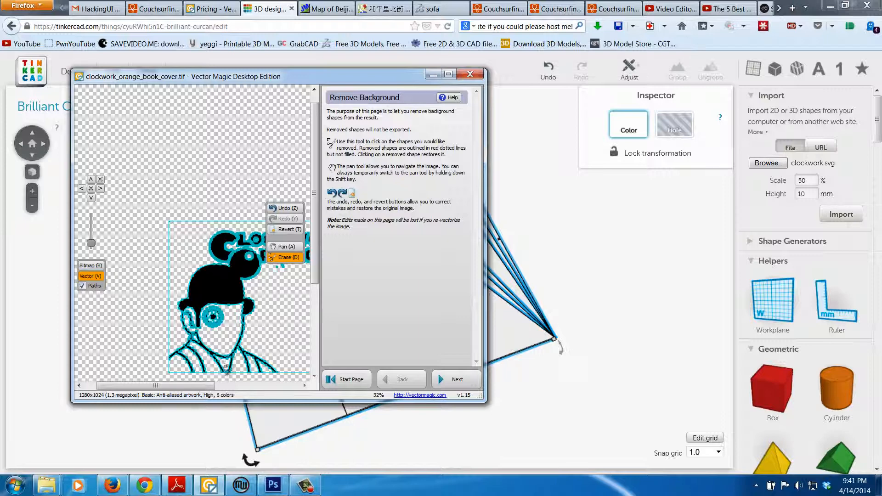
{"action": "left_click_drag", "start_coordinate": [199, 389], "coordinate": [232, 390]}
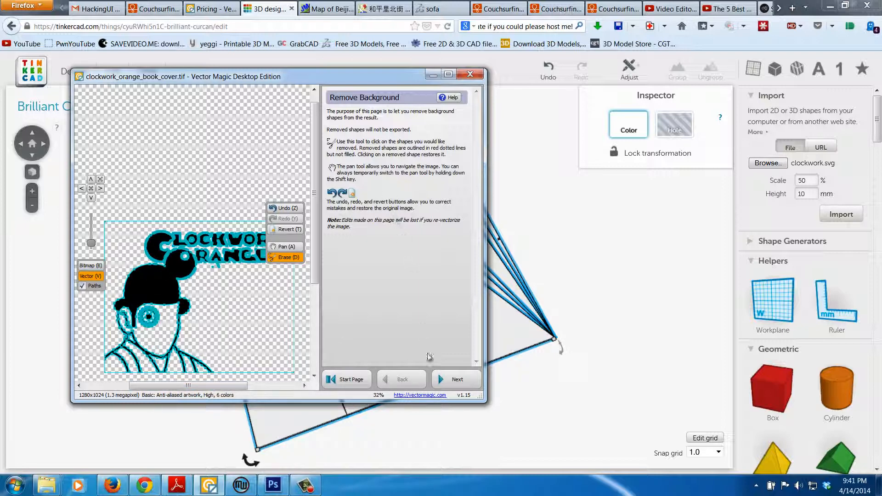
{"action": "left_click", "coordinate": [454, 384]}
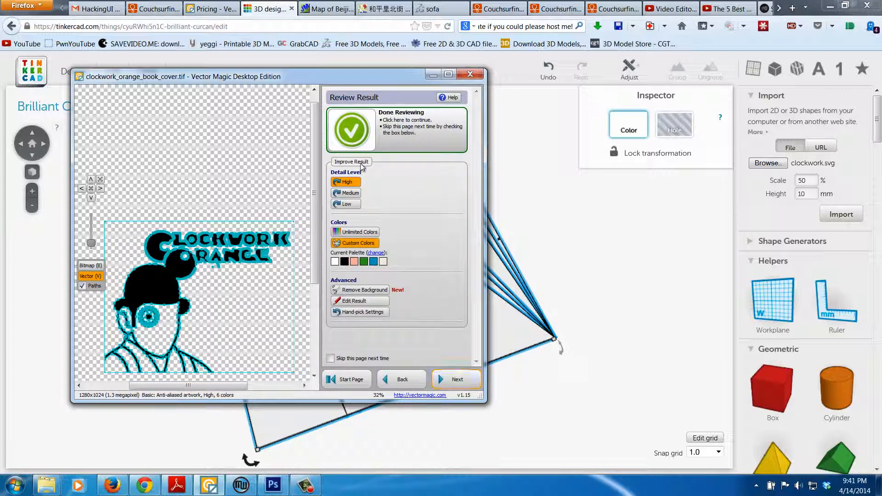
Accept the reviewed result and save it to the Desktop as clockwork.svg in Scalable Vector Graphics format, replacing the existing file.
{"action": "left_click", "coordinate": [413, 134]}
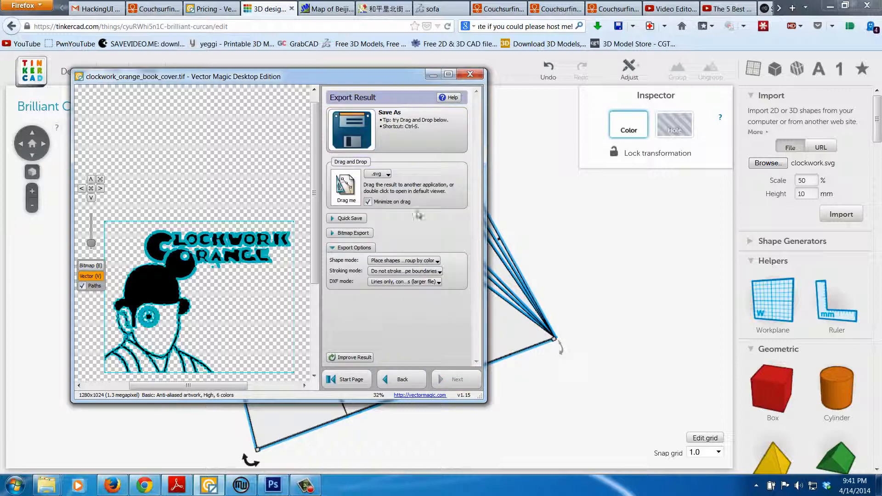
{"action": "left_click", "coordinate": [402, 127]}
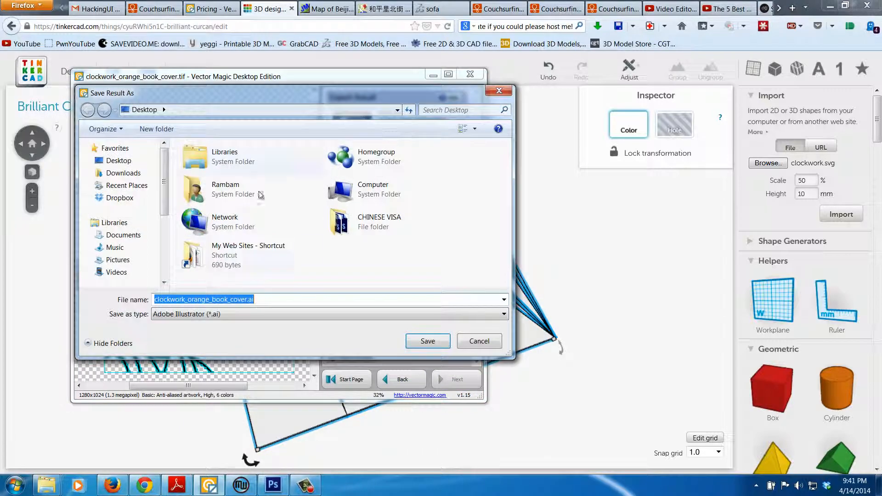
{"action": "left_click", "coordinate": [297, 316]}
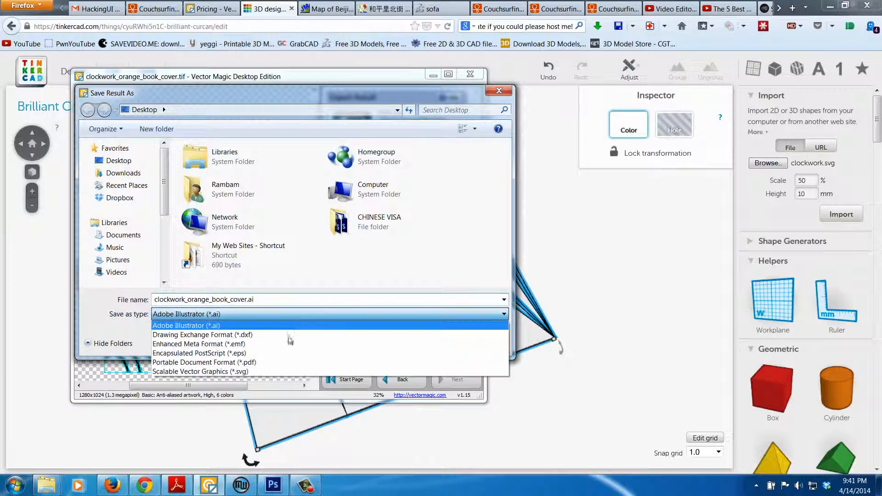
{"action": "left_click", "coordinate": [289, 366]}
{"action": "double_click", "coordinate": [275, 260]}
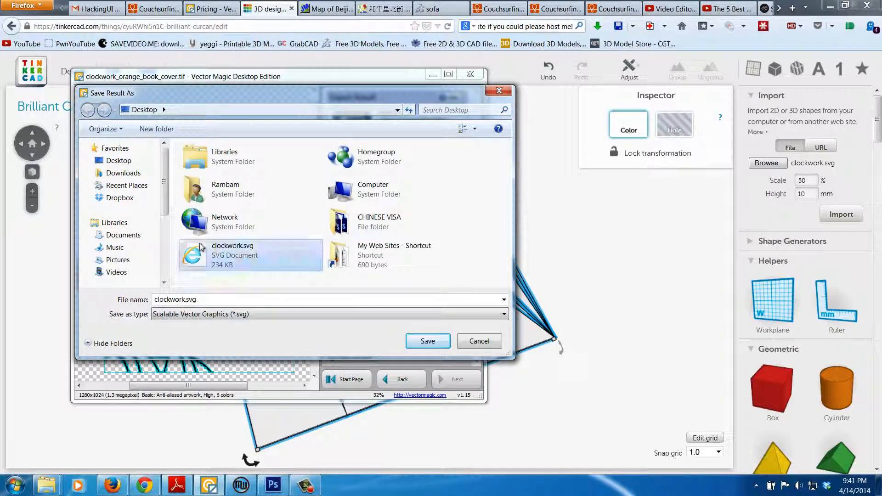
{"action": "left_click", "coordinate": [475, 252]}
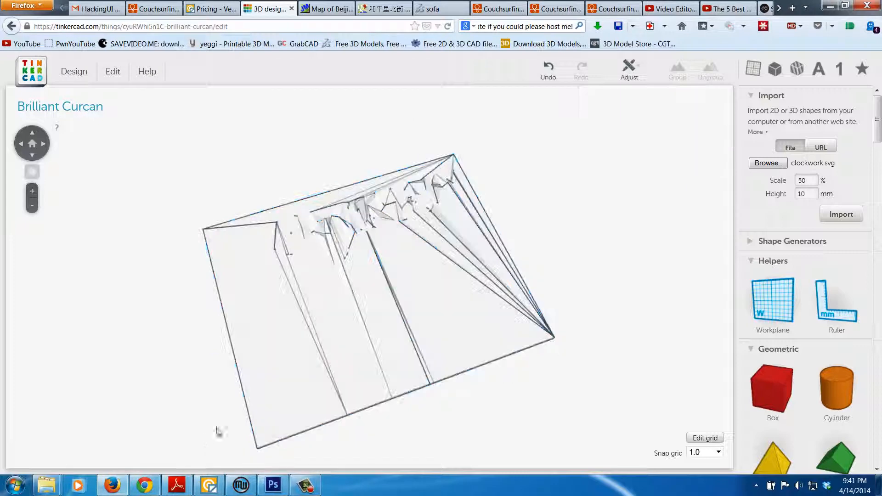
Switch back to Tinkercad and create a new blank design.
{"action": "left_click", "coordinate": [217, 432]}
{"action": "left_click", "coordinate": [65, 78]}
{"action": "left_click", "coordinate": [70, 90]}
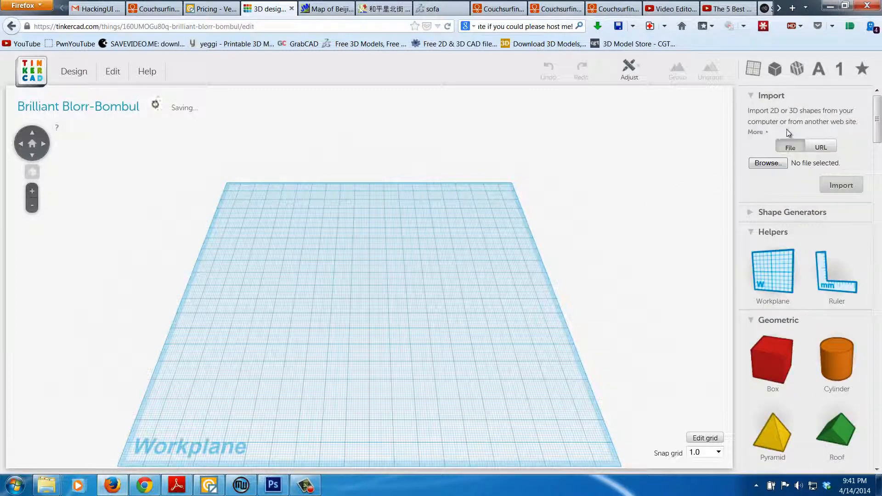
Import clockwork.svg from the Desktop into the new design at 50% scale.
{"action": "left_click", "coordinate": [775, 165]}
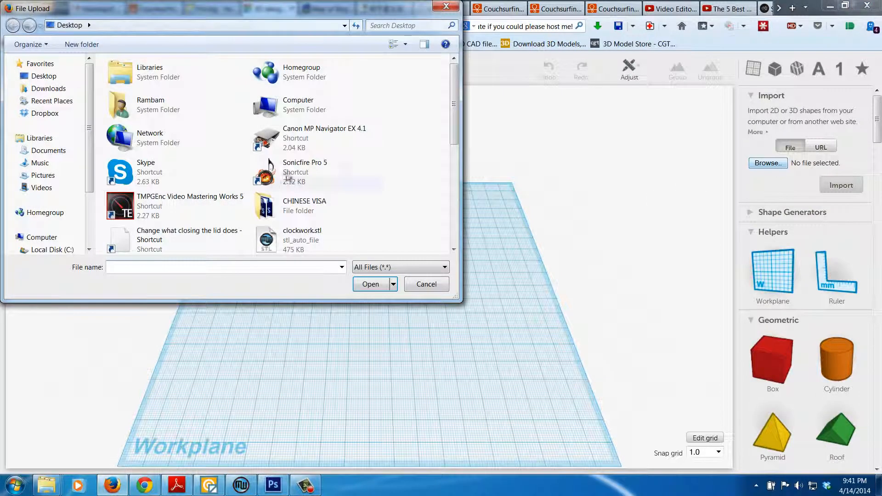
{"action": "scroll", "coordinate": [453, 141], "scroll_direction": "down", "scroll_amount": 3}
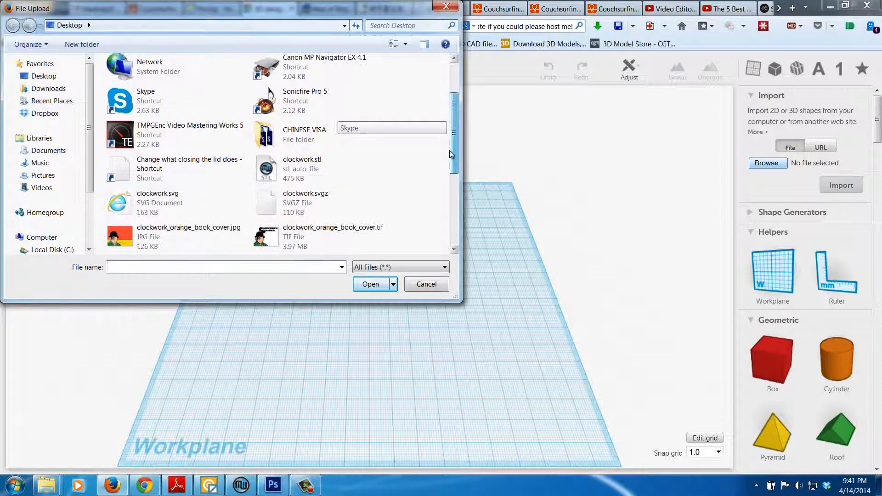
{"action": "double_click", "coordinate": [162, 193]}
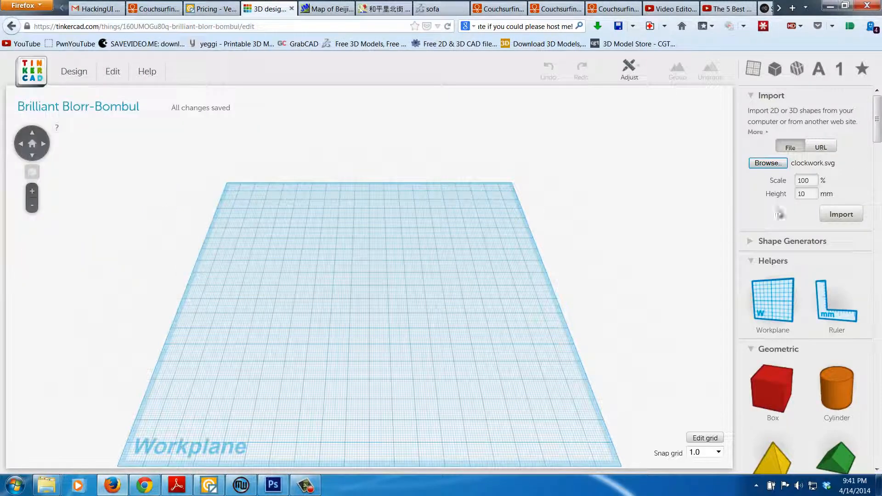
{"action": "left_click_drag", "start_coordinate": [811, 180], "coordinate": [776, 187]}
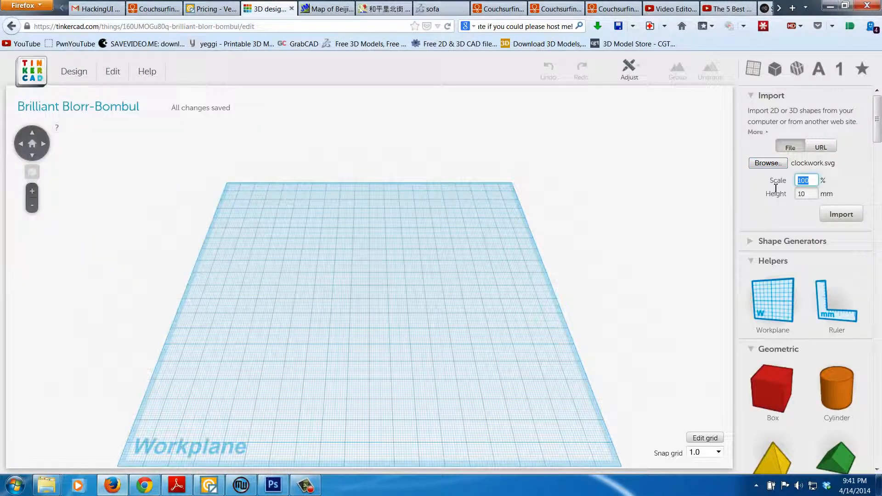
{"action": "left_click", "coordinate": [830, 217]}
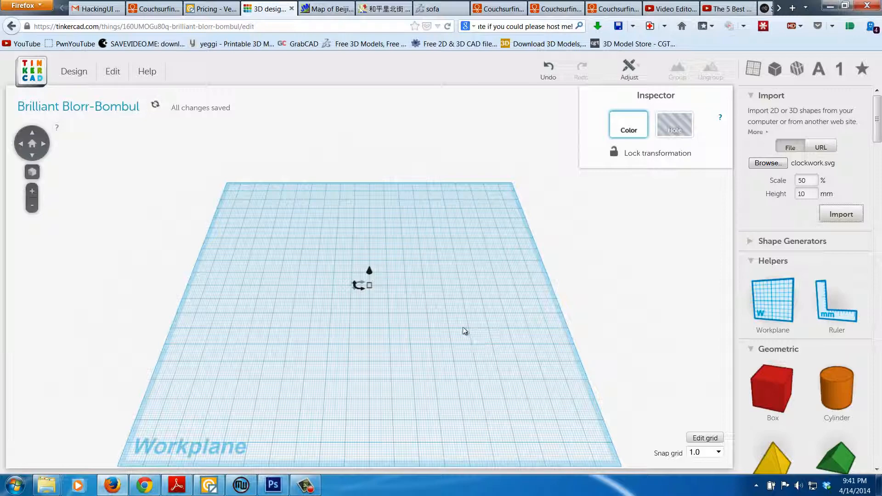
Scale the imported artwork down by its front-right corner, bringing that corner close to the workplane's front-right corner.
{"action": "scroll", "coordinate": [324, 289], "scroll_direction": "up", "scroll_amount": 3}
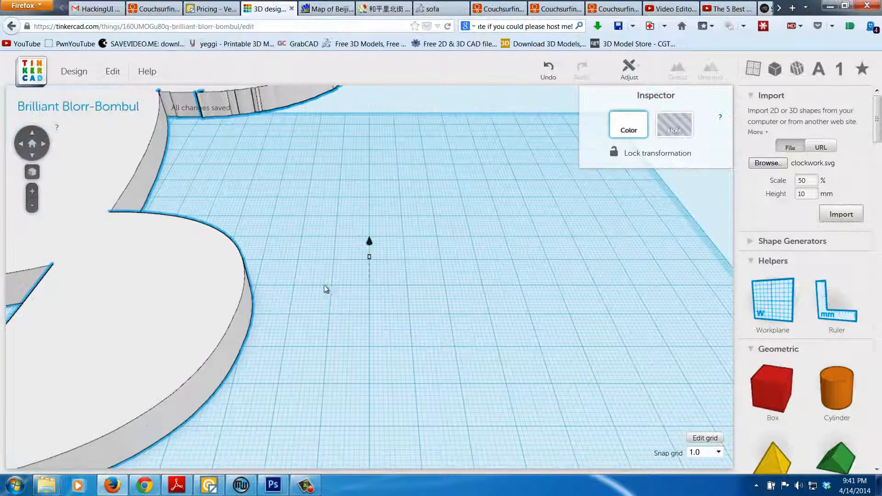
{"action": "scroll", "coordinate": [325, 288], "scroll_direction": "down", "scroll_amount": 5}
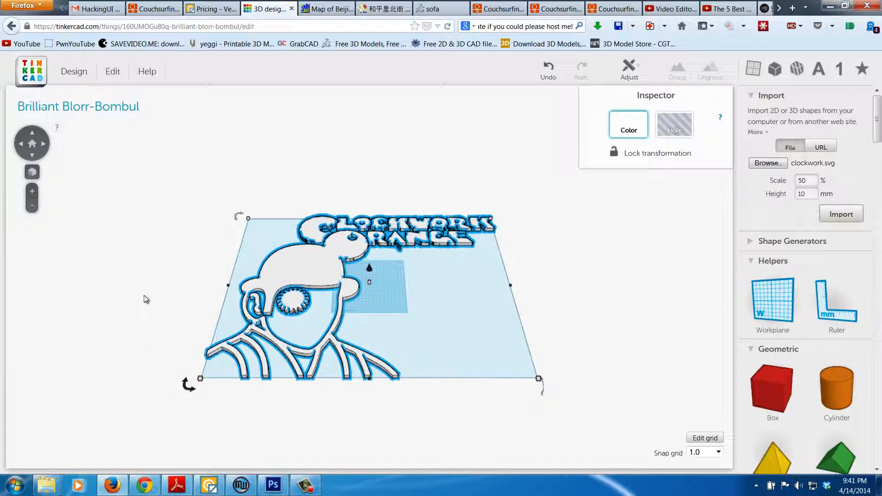
{"action": "mouse_move", "coordinate": [541, 384]}
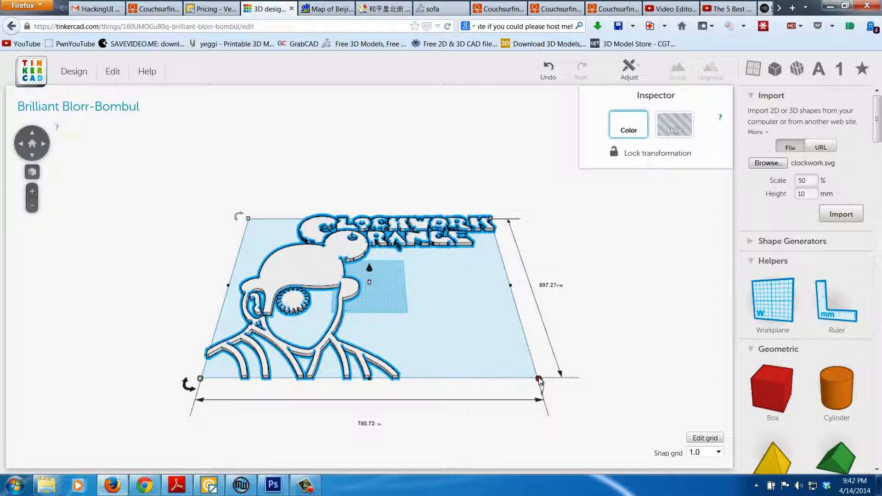
{"action": "left_click_drag", "start_coordinate": [539, 381], "coordinate": [390, 305]}
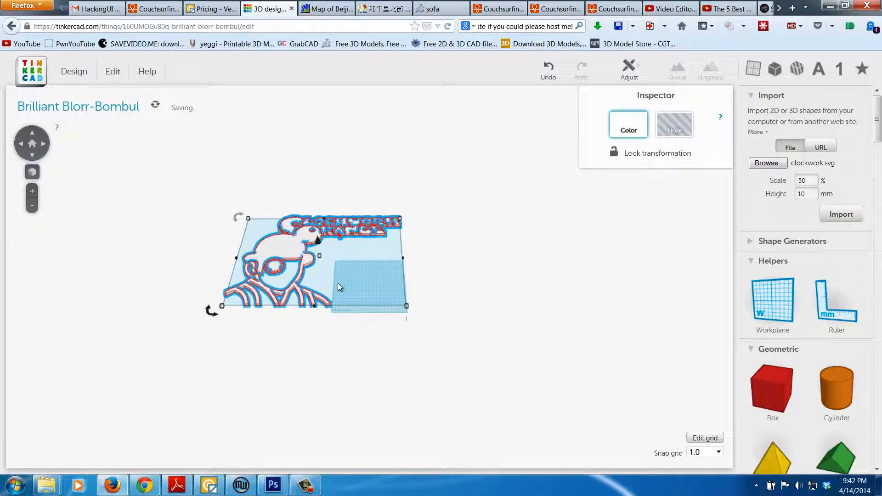
Examine the gear-shaped eye of the imported artwork up close for a missing inner ring opening.
{"action": "scroll", "coordinate": [348, 288], "scroll_direction": "up", "scroll_amount": 3}
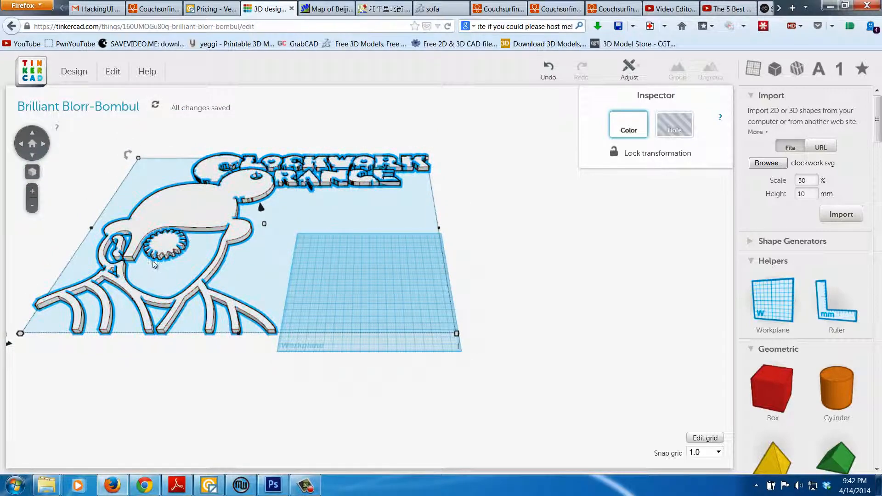
{"action": "scroll", "coordinate": [158, 253], "scroll_direction": "up", "scroll_amount": 3}
{"action": "scroll", "coordinate": [142, 252], "scroll_direction": "down", "scroll_amount": 1}
{"action": "scroll", "coordinate": [119, 254], "scroll_direction": "down", "scroll_amount": 2}
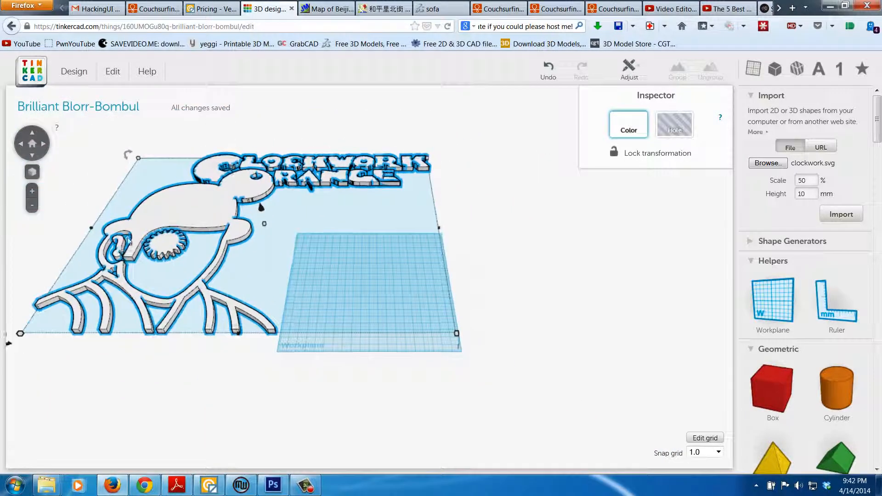
{"action": "scroll", "coordinate": [147, 243], "scroll_direction": "up", "scroll_amount": 2}
{"action": "scroll", "coordinate": [109, 247], "scroll_direction": "down", "scroll_amount": 1}
{"action": "scroll", "coordinate": [109, 248], "scroll_direction": "down", "scroll_amount": 1}
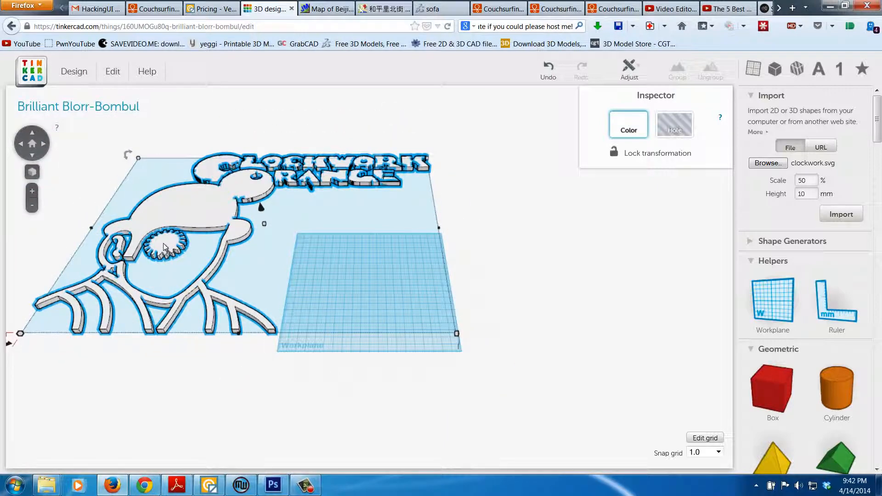
Switch to Vector Magic, reopen Remove Background, erase the cream ring inside the gear-shaped eye, and return to the export page.
{"action": "left_click", "coordinate": [209, 485]}
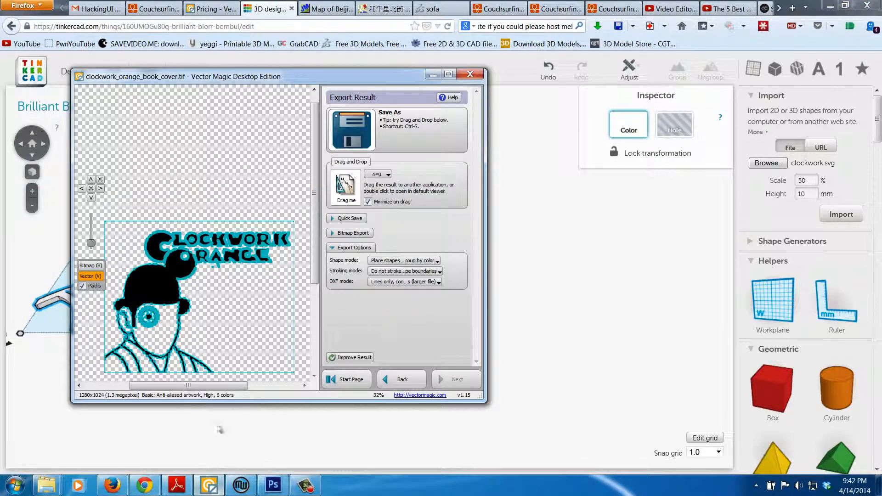
{"action": "scroll", "coordinate": [151, 318], "scroll_direction": "up", "scroll_amount": 5}
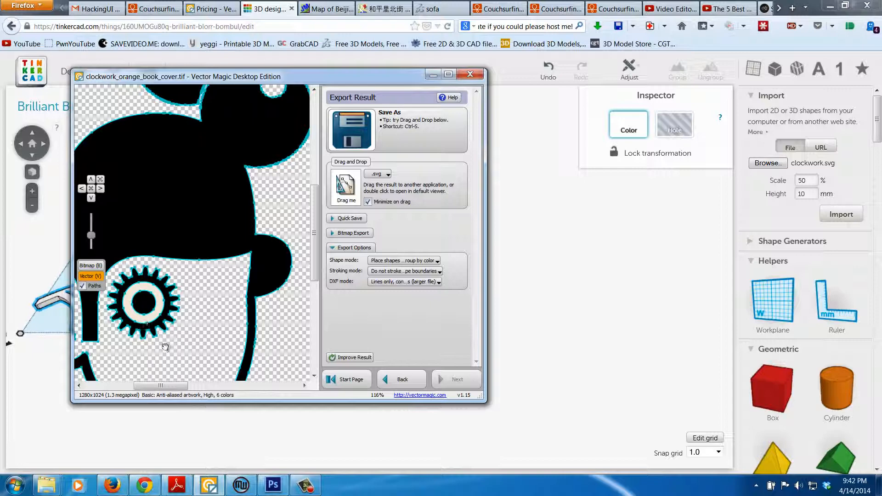
{"action": "left_click", "coordinate": [402, 380]}
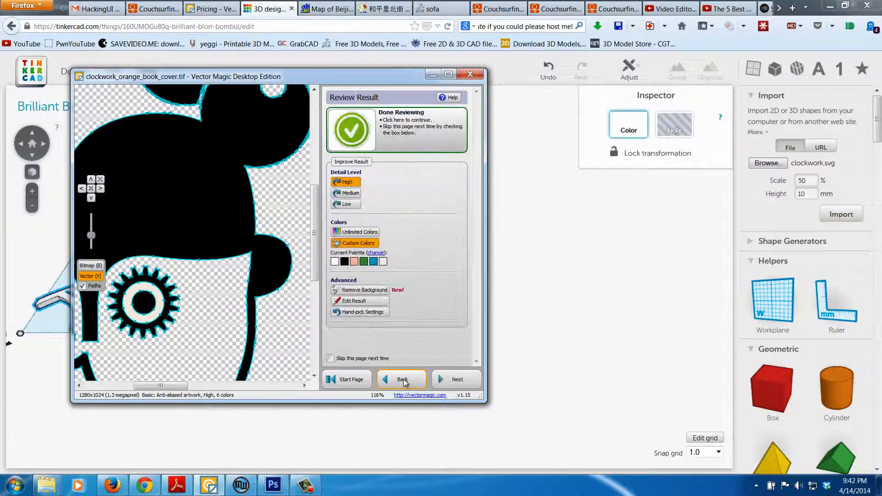
{"action": "left_click", "coordinate": [377, 290]}
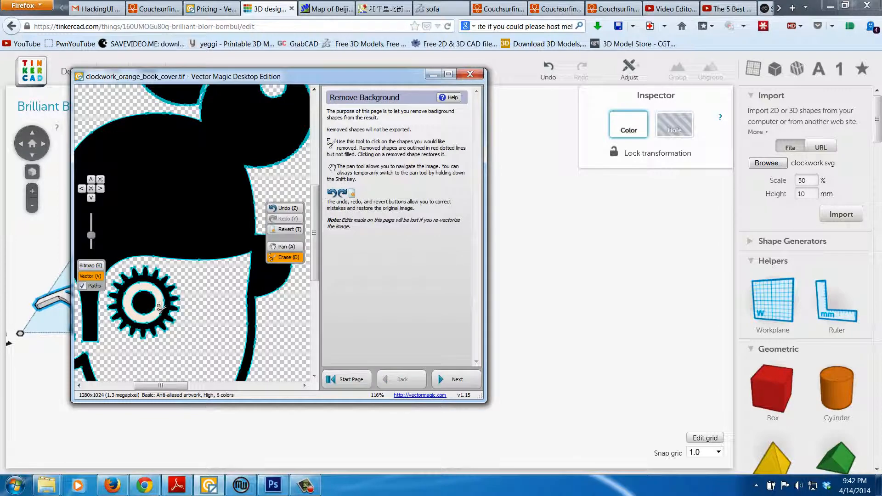
{"action": "left_click", "coordinate": [163, 312]}
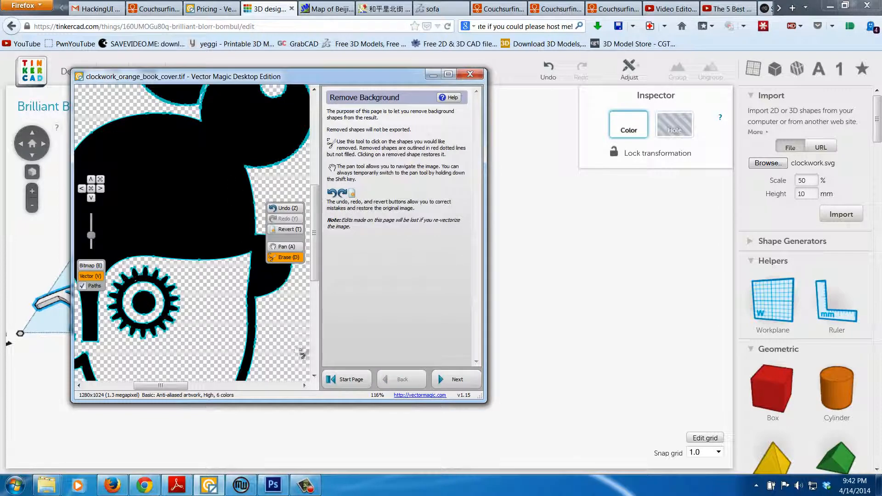
{"action": "left_click", "coordinate": [457, 381]}
{"action": "left_click", "coordinate": [457, 380]}
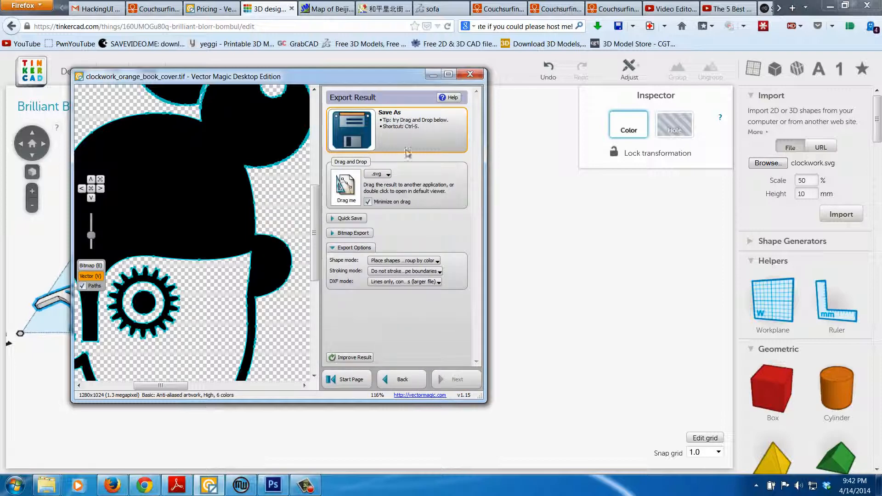
Save the corrected result in Scalable Vector Graphics format as clockwork.svg on the Desktop, replacing the existing file.
{"action": "left_click", "coordinate": [394, 144]}
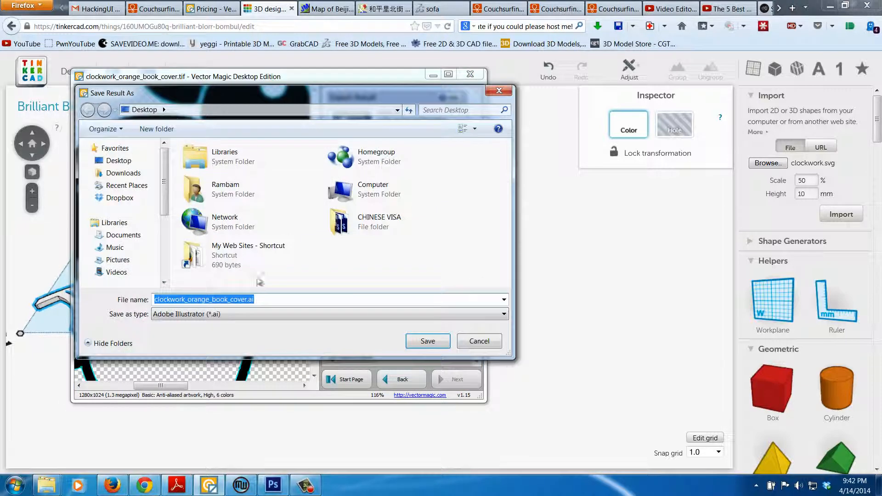
{"action": "left_click", "coordinate": [378, 316]}
{"action": "left_click", "coordinate": [252, 361]}
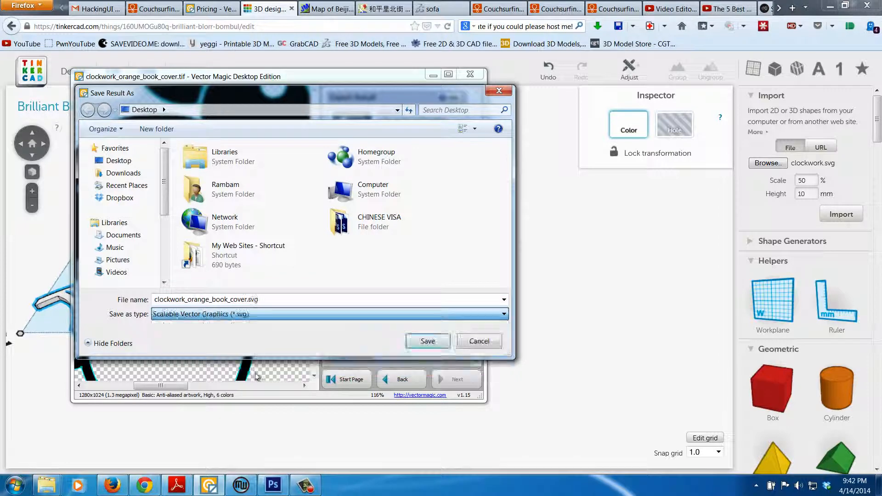
{"action": "double_click", "coordinate": [232, 251]}
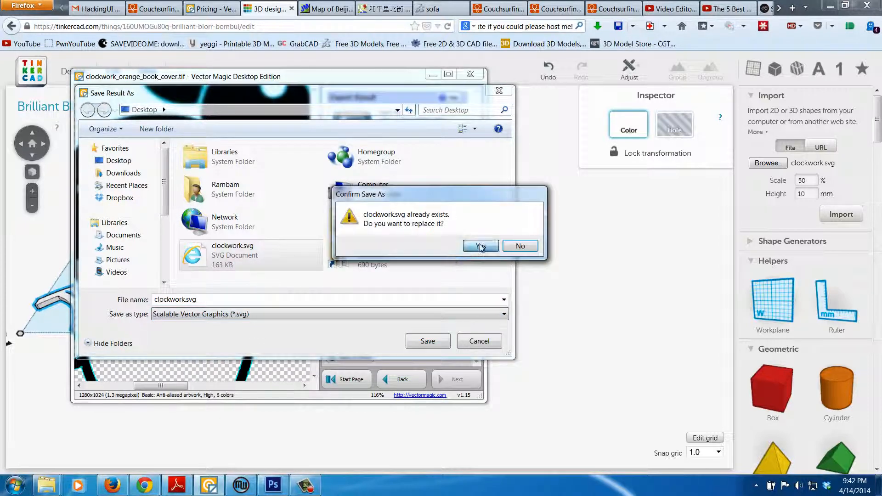
{"action": "left_click", "coordinate": [481, 245]}
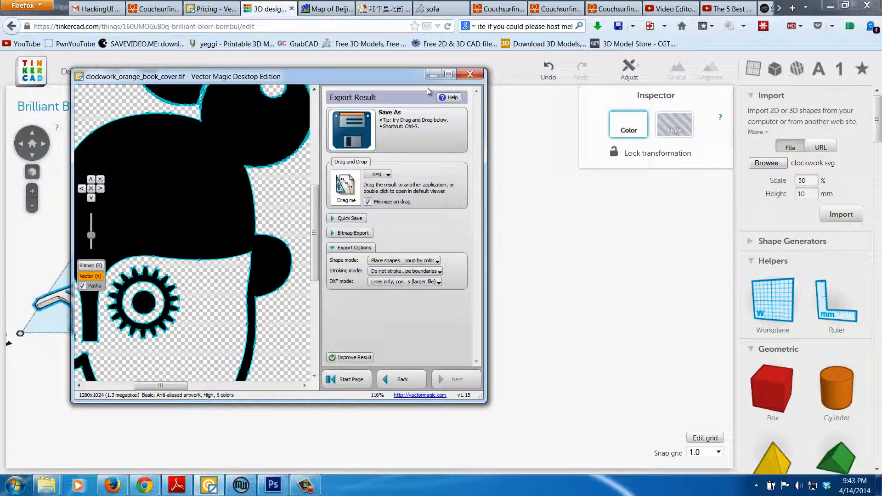
Leave Vector Magic for Tinkercad and create another blank design for the corrected artwork.
{"action": "left_click", "coordinate": [471, 74]}
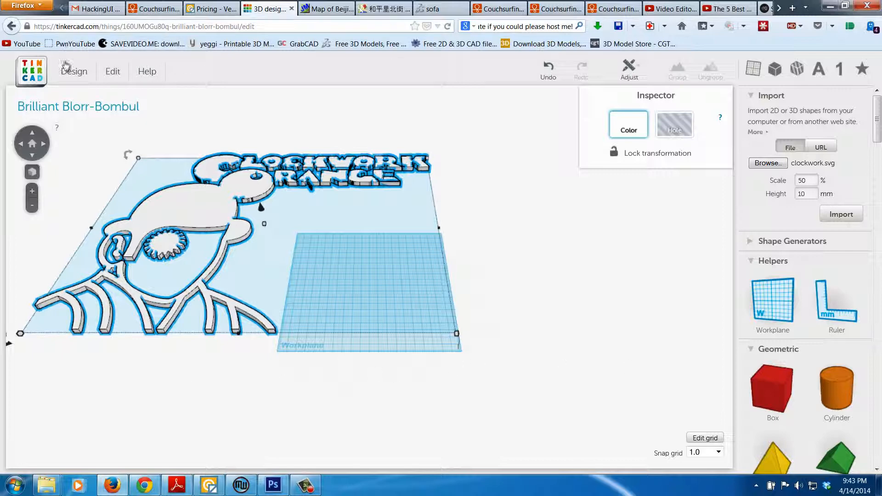
{"action": "left_click", "coordinate": [74, 71]}
{"action": "left_click", "coordinate": [73, 88]}
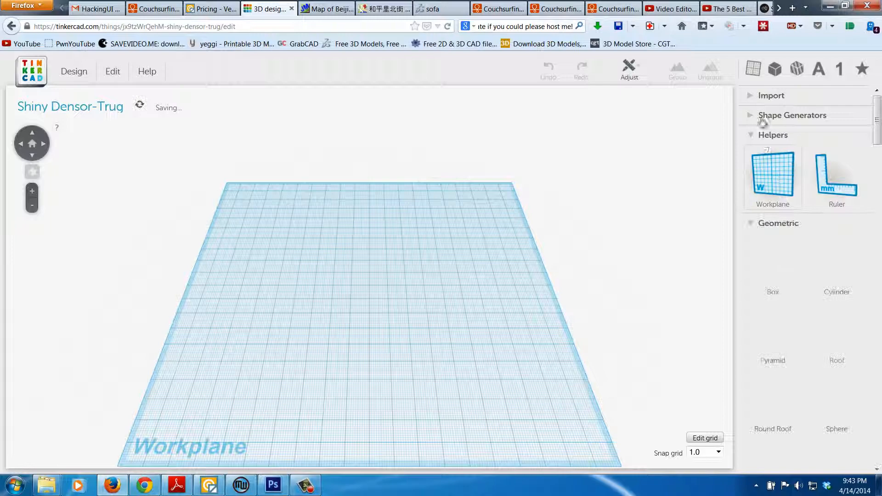
Import clockwork.svg from the Desktop at 50% scale into the blank design.
{"action": "left_click", "coordinate": [763, 95]}
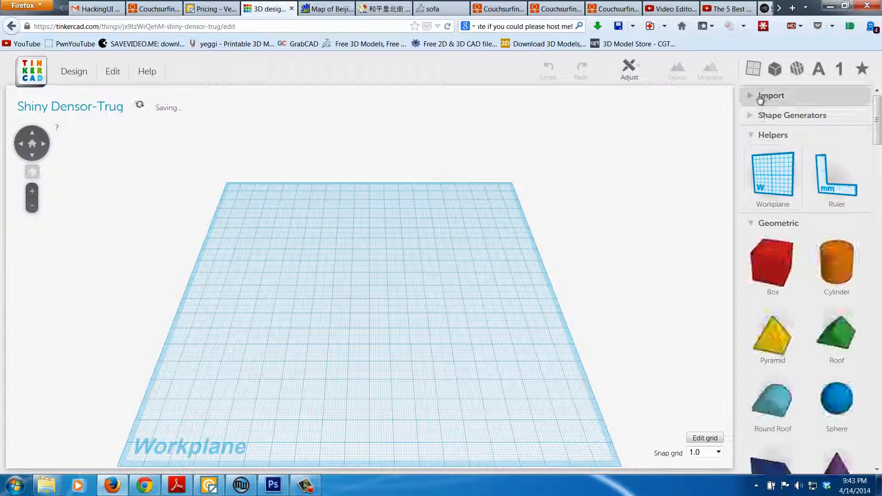
{"action": "left_click", "coordinate": [767, 164]}
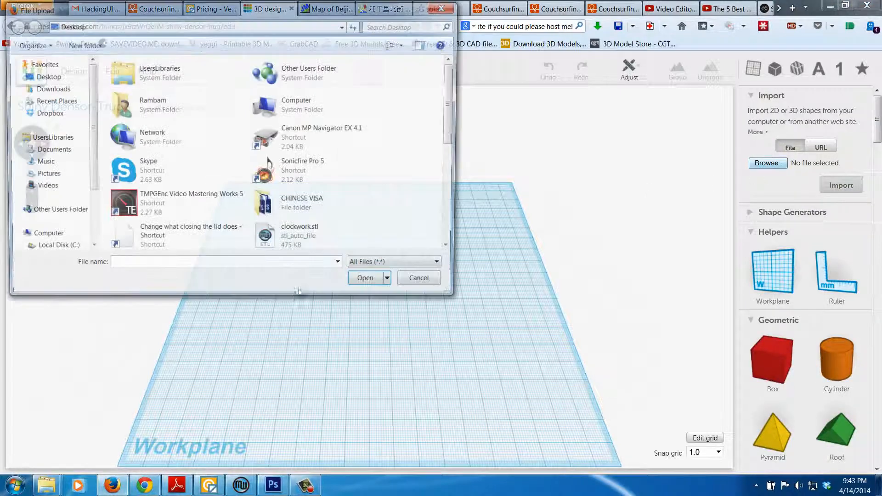
{"action": "left_click", "coordinate": [193, 237]}
{"action": "scroll", "coordinate": [195, 238], "scroll_direction": "down", "scroll_amount": 3}
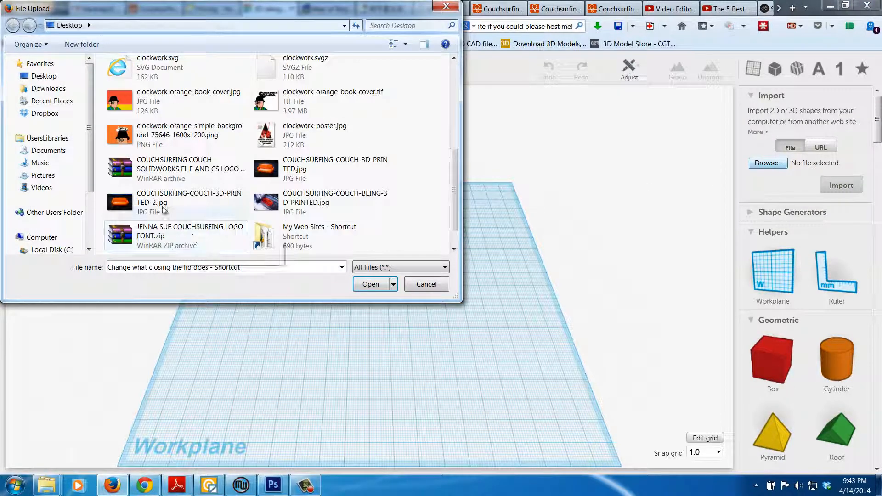
{"action": "scroll", "coordinate": [152, 148], "scroll_direction": "up", "scroll_amount": 1}
{"action": "double_click", "coordinate": [152, 140]}
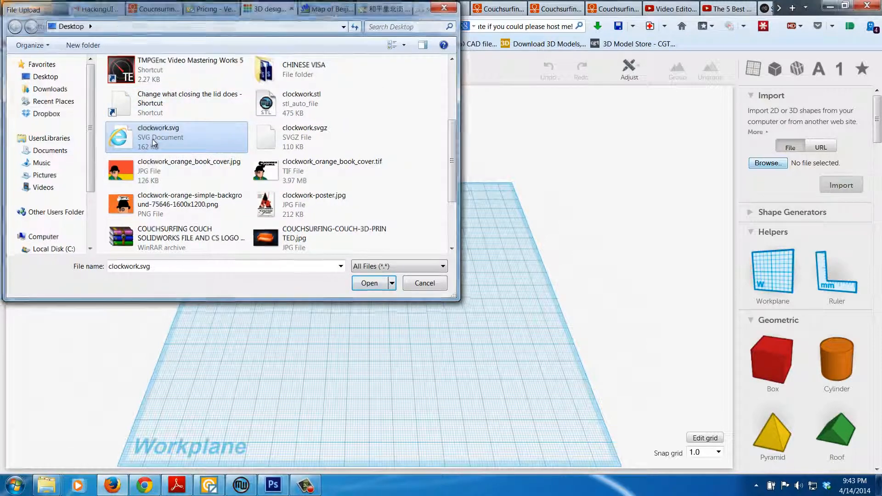
{"action": "double_click", "coordinate": [813, 180]}
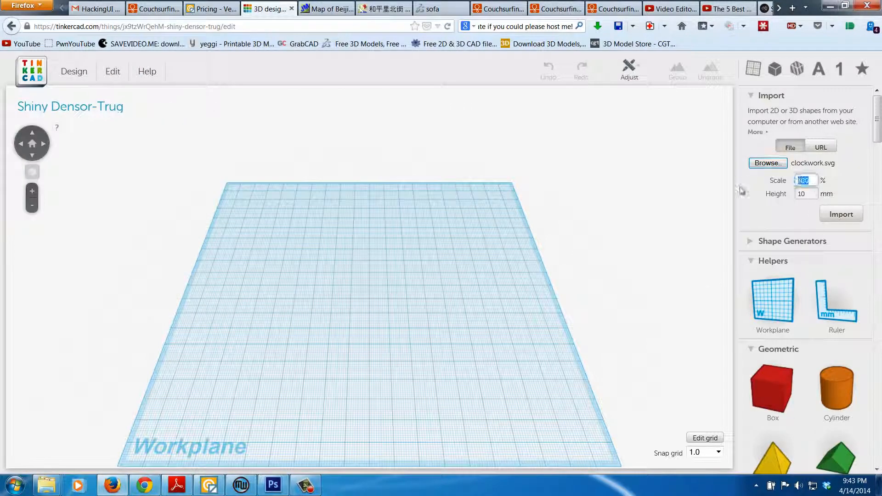
{"action": "type", "text": "50"}
{"action": "left_click", "coordinate": [849, 216]}
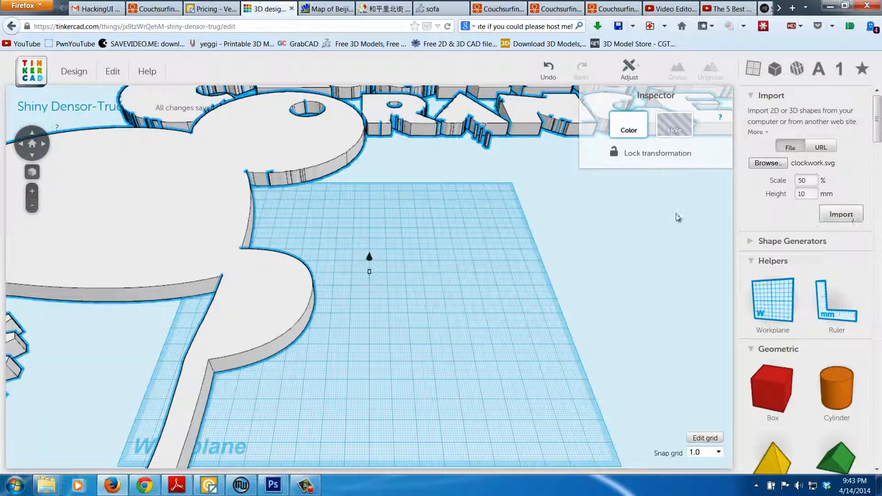
{"action": "scroll", "coordinate": [488, 262], "scroll_direction": "down", "scroll_amount": 5}
{"action": "scroll", "coordinate": [183, 342], "scroll_direction": "down", "scroll_amount": 3}
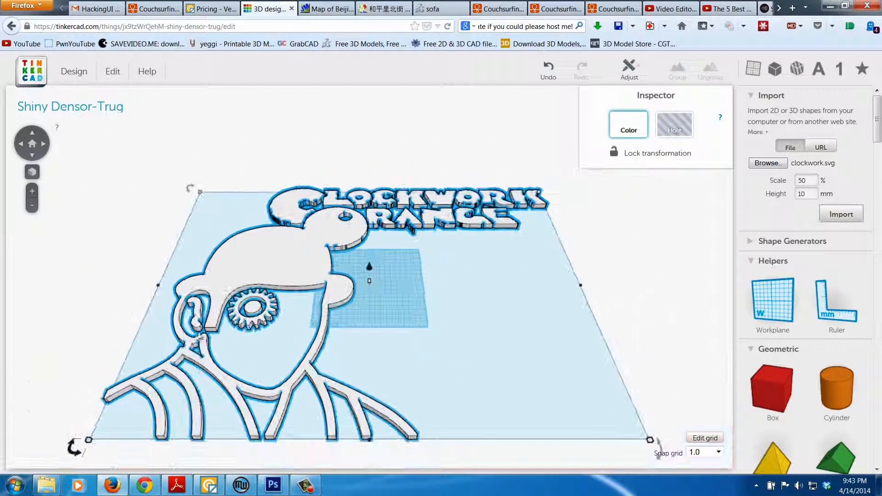
{"action": "scroll", "coordinate": [183, 342], "scroll_direction": "down", "scroll_amount": 3}
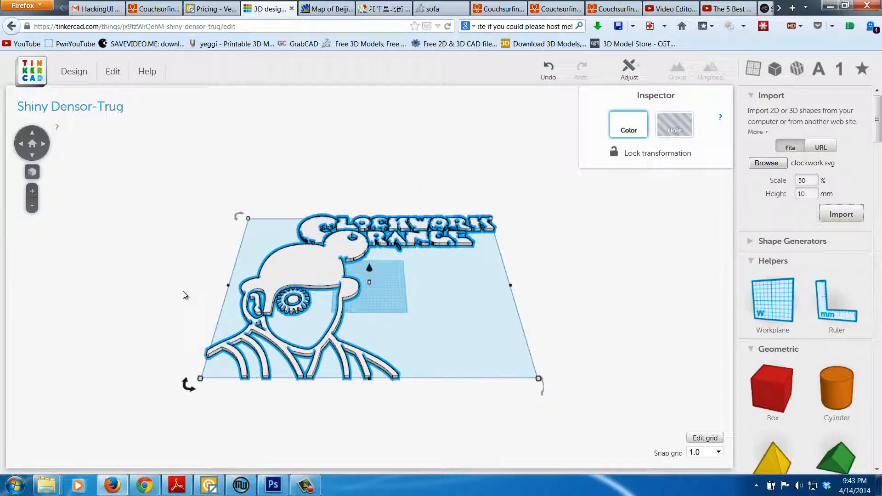
{"action": "mouse_move", "coordinate": [183, 291]}
{"action": "left_mouse_down"}
{"action": "mouse_move", "coordinate": [200, 335]}
{"action": "mouse_move", "coordinate": [187, 433]}
{"action": "mouse_move", "coordinate": [193, 290]}
{"action": "mouse_move", "coordinate": [178, 186]}
{"action": "mouse_move", "coordinate": [193, 131]}
{"action": "mouse_move", "coordinate": [244, 150]}
{"action": "mouse_move", "coordinate": [267, 257]}
{"action": "mouse_move", "coordinate": [224, 335]}
{"action": "mouse_move", "coordinate": [172, 338]}
{"action": "mouse_move", "coordinate": [181, 400]}
{"action": "mouse_move", "coordinate": [224, 341]}
{"action": "mouse_move", "coordinate": [252, 205]}
{"action": "mouse_move", "coordinate": [182, 284]}
{"action": "left_mouse_up"}
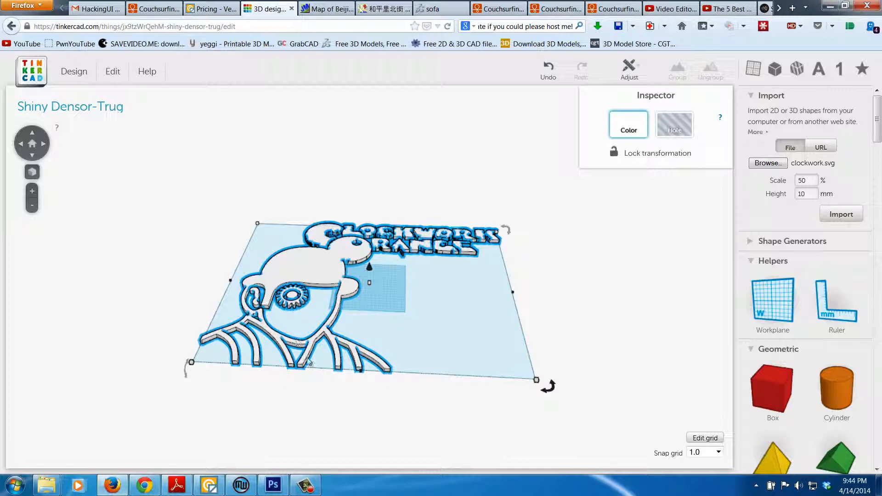
{"action": "left_click", "coordinate": [311, 492]}
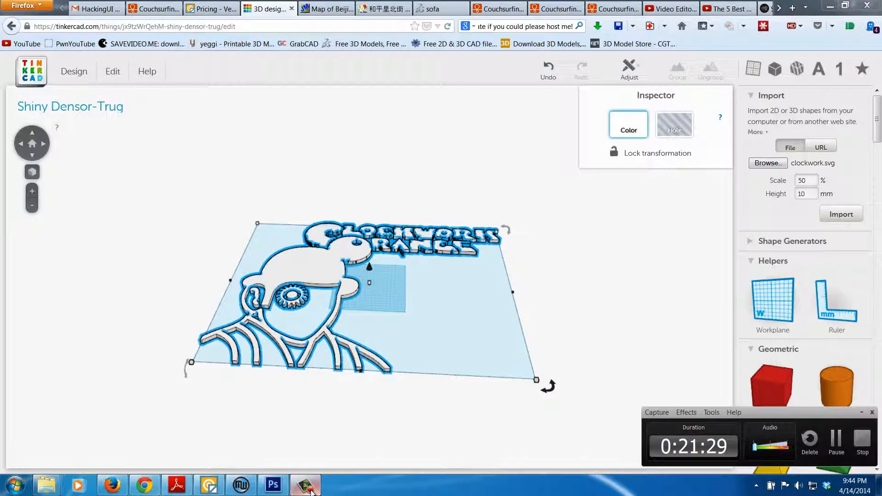
{"action": "left_click", "coordinate": [311, 492]}
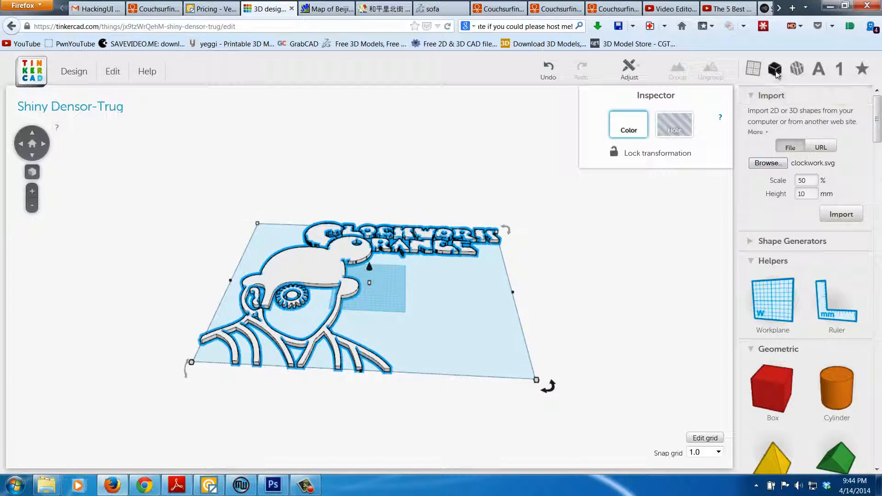
Add a box beside the imported artwork and stretch it to about 463 mm long, reaching across the gear eye.
{"action": "scroll", "coordinate": [791, 120], "scroll_direction": "down", "scroll_amount": 5}
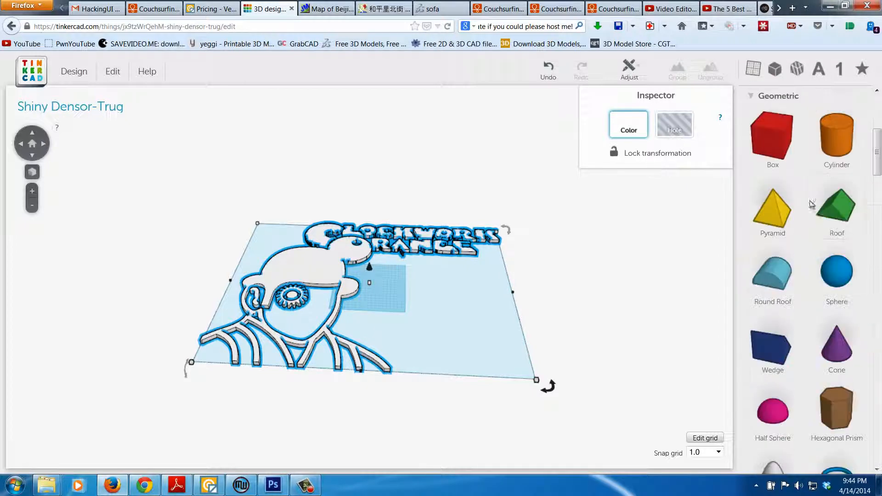
{"action": "left_click", "coordinate": [773, 136]}
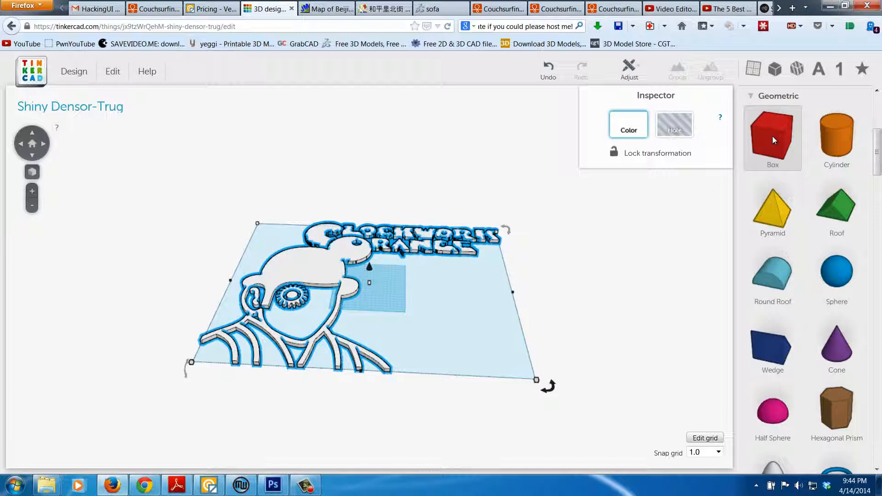
{"action": "left_click_drag", "start_coordinate": [773, 136], "coordinate": [418, 281]}
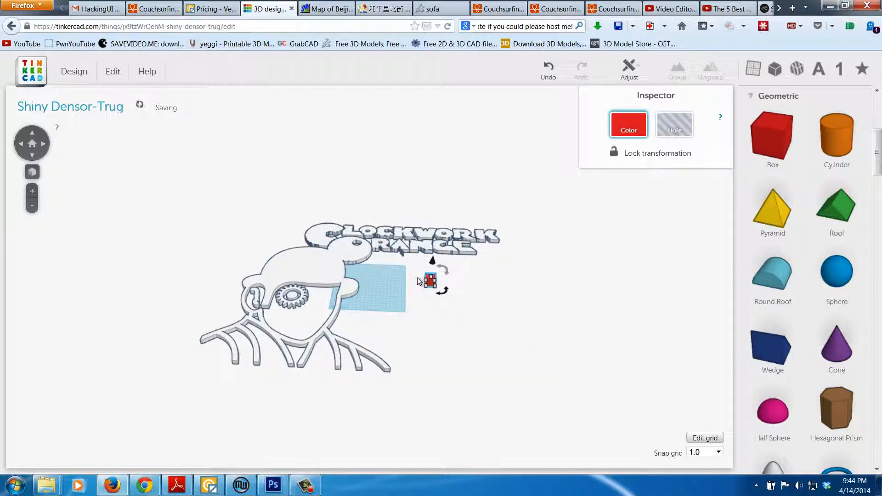
{"action": "scroll", "coordinate": [424, 282], "scroll_direction": "up", "scroll_amount": 5}
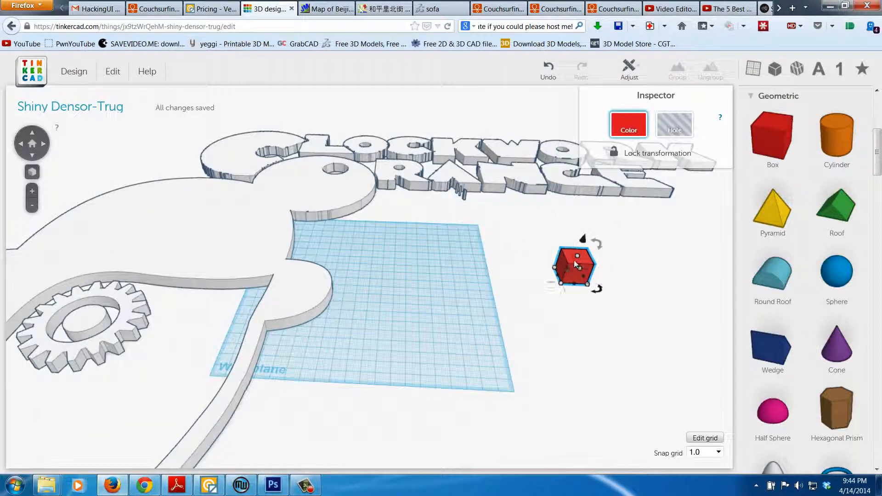
{"action": "left_click_drag", "start_coordinate": [562, 269], "coordinate": [8, 301]}
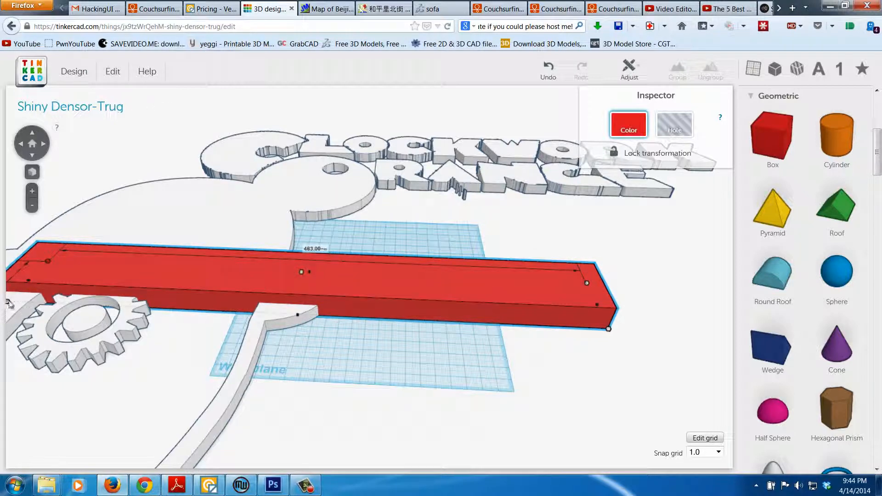
Enlarge the red box into a rectangular plate that covers the whole artwork, from the title to the shoulders.
{"action": "scroll", "coordinate": [457, 302], "scroll_direction": "down", "scroll_amount": 5}
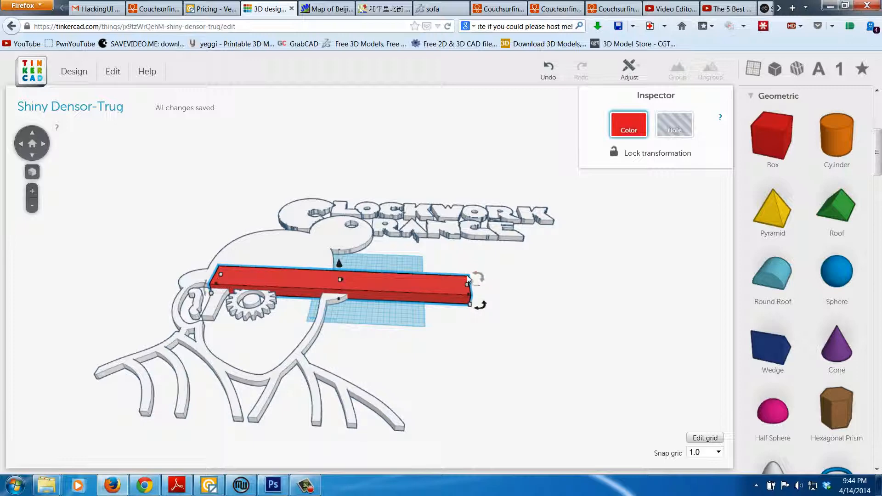
{"action": "left_click_drag", "start_coordinate": [468, 286], "coordinate": [554, 447]}
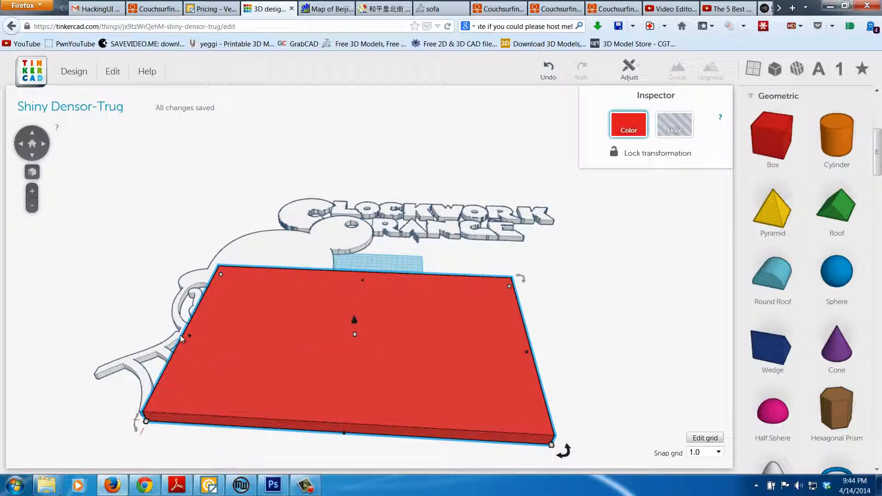
{"action": "mouse_move", "coordinate": [191, 336]}
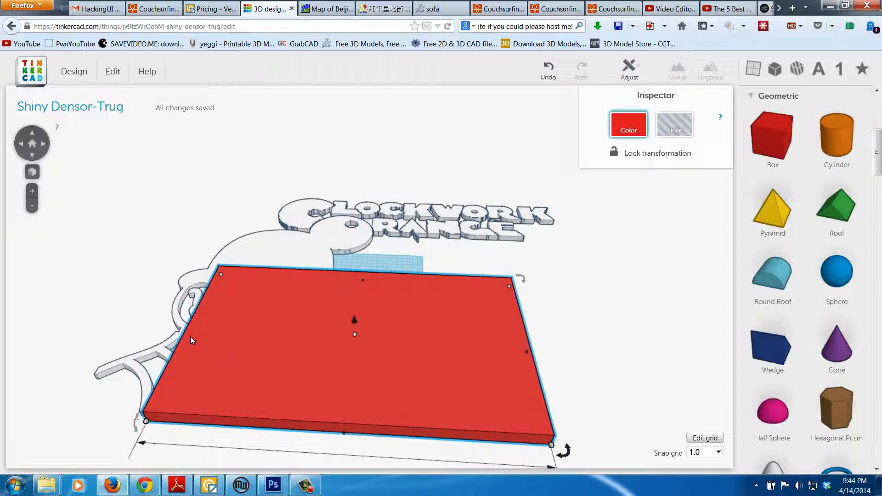
{"action": "left_click_drag", "start_coordinate": [191, 337], "coordinate": [119, 334]}
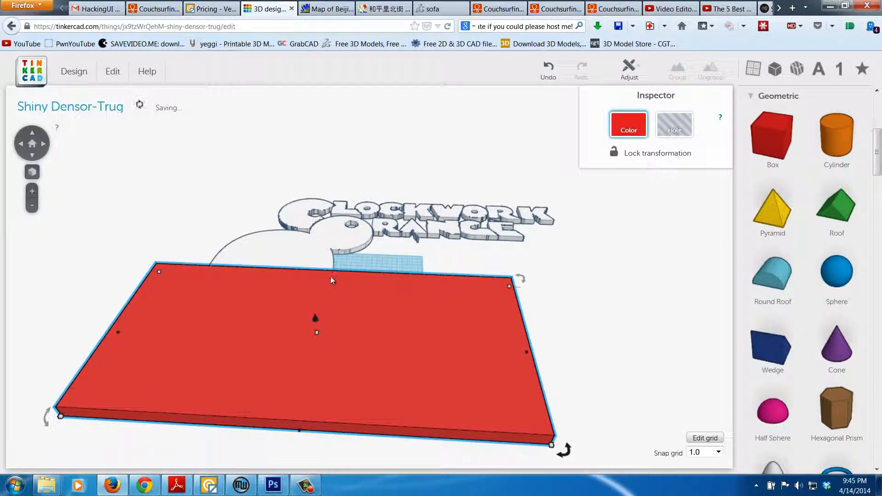
{"action": "left_click_drag", "start_coordinate": [330, 280], "coordinate": [338, 194]}
{"action": "left_click_drag", "start_coordinate": [511, 290], "coordinate": [601, 281]}
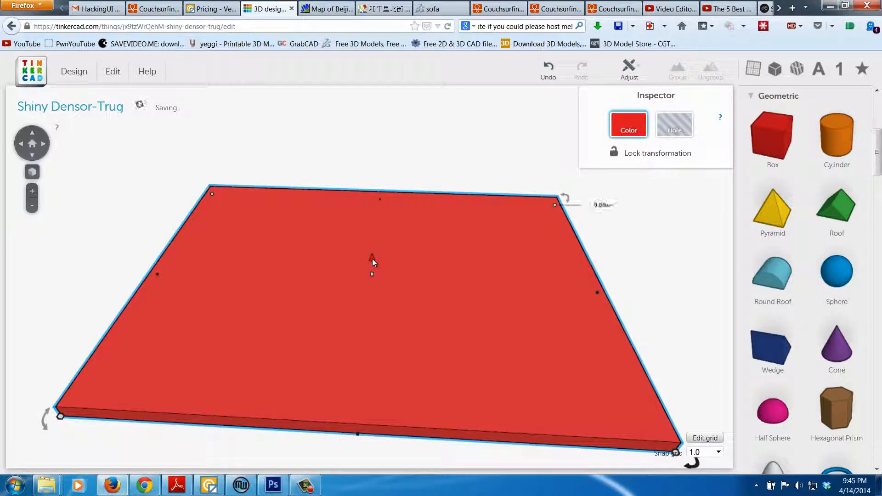
Lower the red plate beneath the artwork and fine-tune its height from a side view so the design stands raised on it.
{"action": "mouse_move", "coordinate": [373, 261]}
{"action": "left_mouse_down"}
{"action": "mouse_move", "coordinate": [374, 277]}
{"action": "mouse_move", "coordinate": [376, 270]}
{"action": "left_mouse_up"}
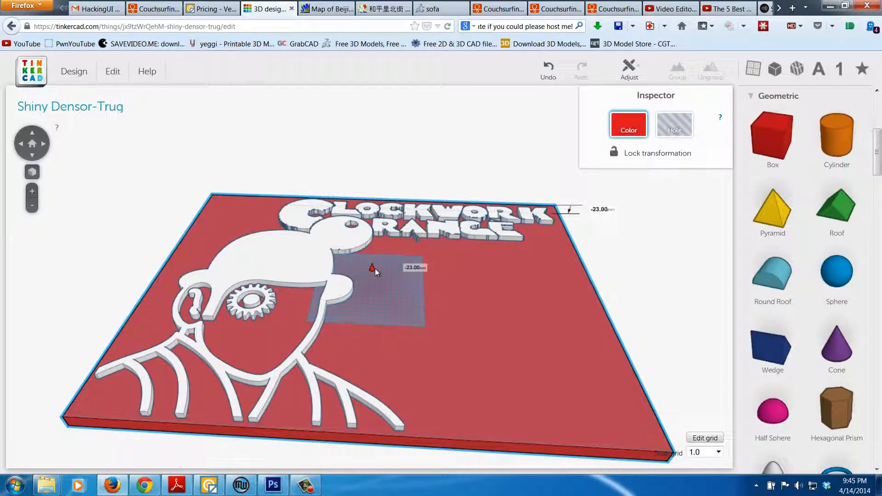
{"action": "left_click_drag", "start_coordinate": [375, 269], "coordinate": [377, 274]}
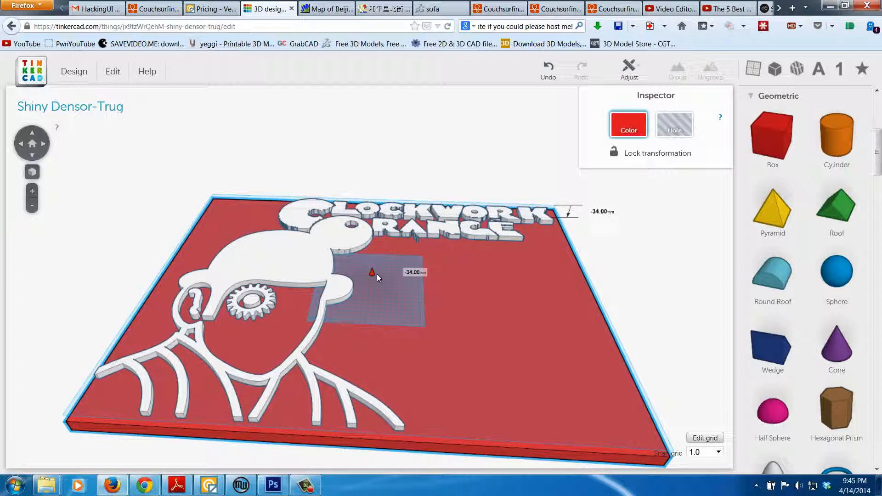
{"action": "left_click_drag", "start_coordinate": [376, 274], "coordinate": [377, 272]}
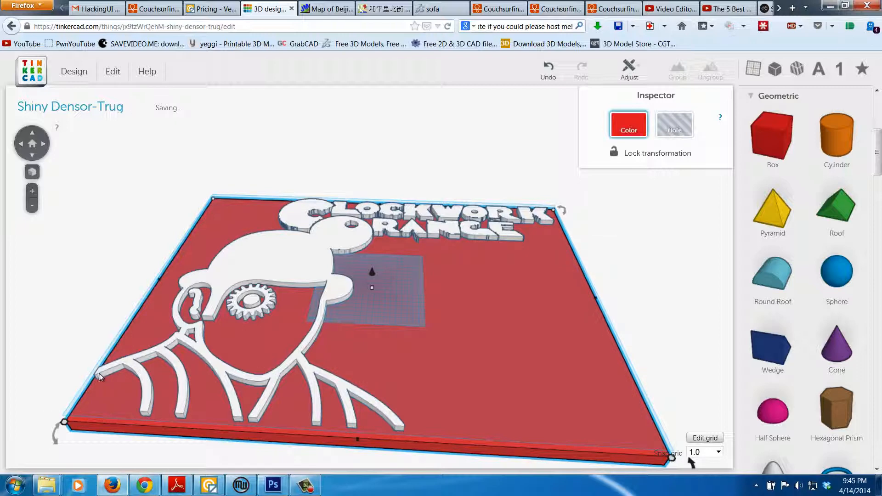
{"action": "left_click_drag", "start_coordinate": [82, 359], "coordinate": [54, 283]}
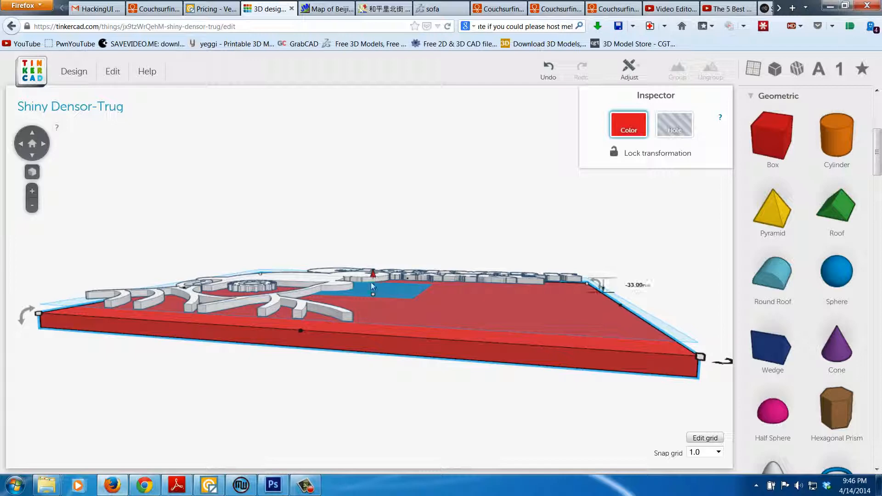
{"action": "mouse_move", "coordinate": [372, 294]}
{"action": "left_click_drag", "start_coordinate": [373, 276], "coordinate": [372, 269]}
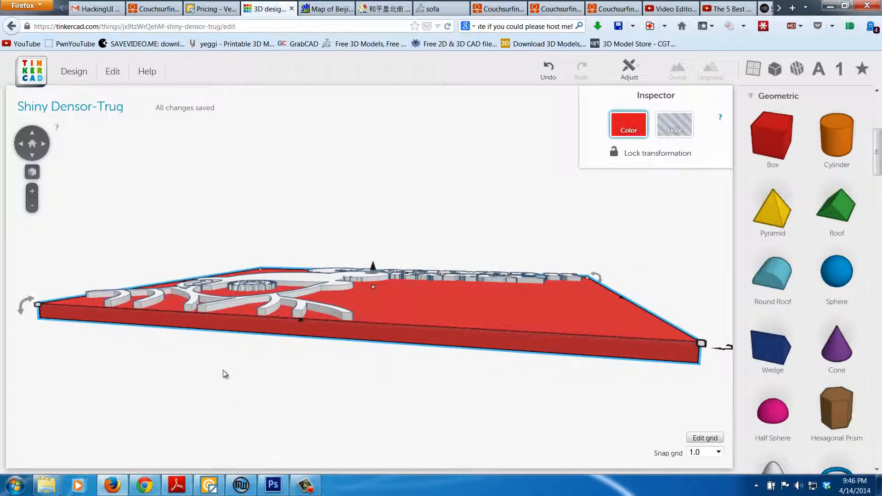
{"action": "left_click_drag", "start_coordinate": [222, 371], "coordinate": [296, 408]}
{"action": "scroll", "coordinate": [297, 407], "scroll_direction": "down", "scroll_amount": 3}
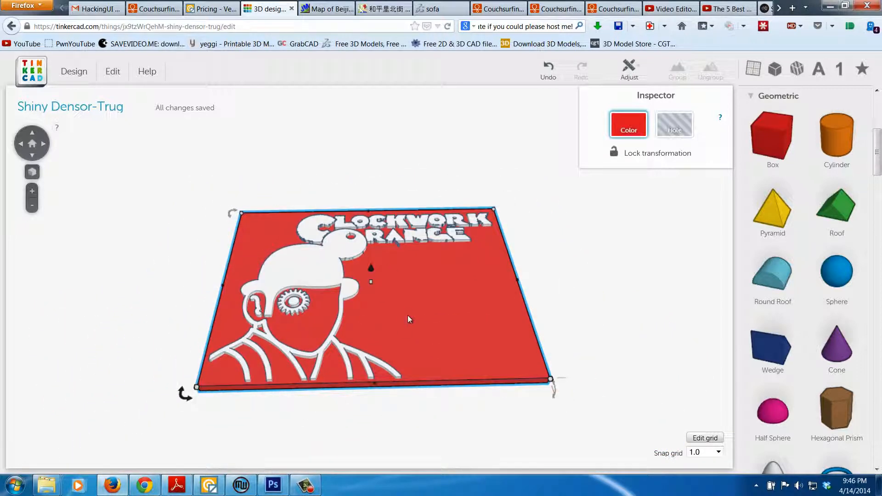
{"action": "left_click_drag", "start_coordinate": [385, 307], "coordinate": [365, 296]}
{"action": "left_click_drag", "start_coordinate": [364, 253], "coordinate": [382, 384]}
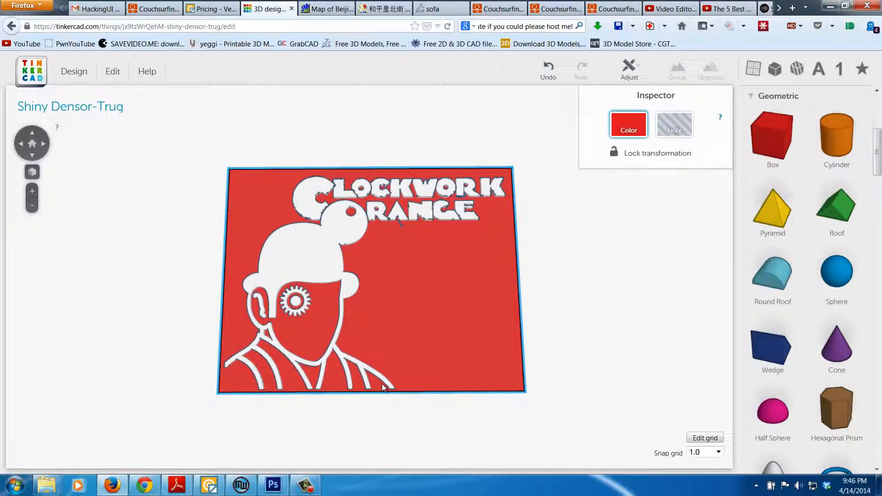
{"action": "mouse_move", "coordinate": [382, 385]}
{"action": "left_mouse_down"}
{"action": "mouse_move", "coordinate": [383, 394]}
{"action": "mouse_move", "coordinate": [382, 381]}
{"action": "left_mouse_up"}
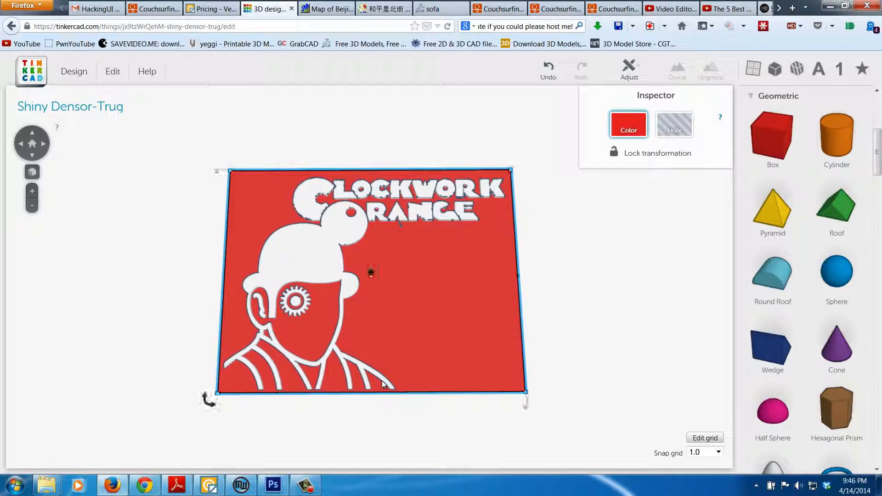
Start a 3D-printing download of the combined model in STL format.
{"action": "left_click", "coordinate": [65, 72]}
{"action": "left_click", "coordinate": [92, 163]}
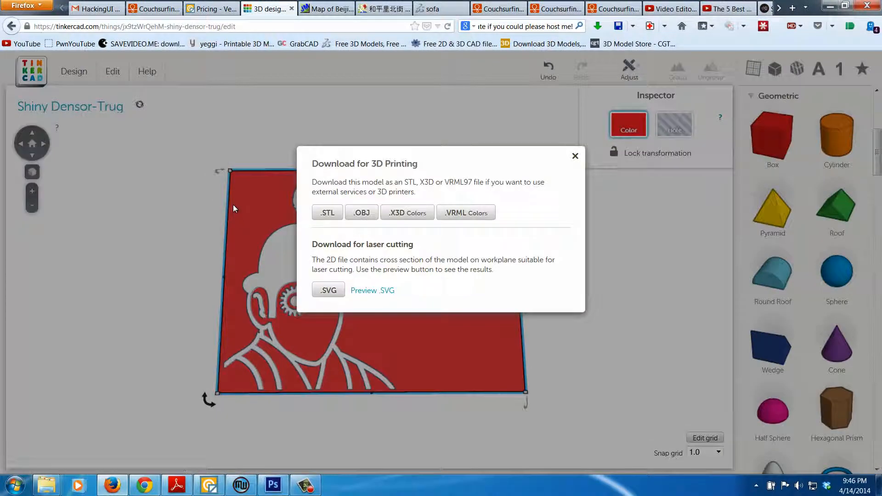
{"action": "left_click", "coordinate": [328, 214]}
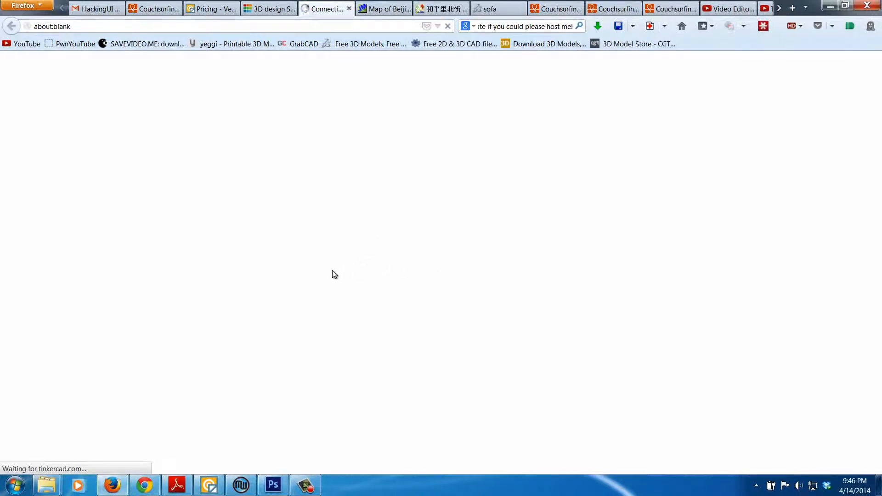
Switch to the MakerBot program and close its open clockwork.stl without saving the changes.
{"action": "left_click", "coordinate": [240, 485]}
{"action": "left_click", "coordinate": [609, 75]}
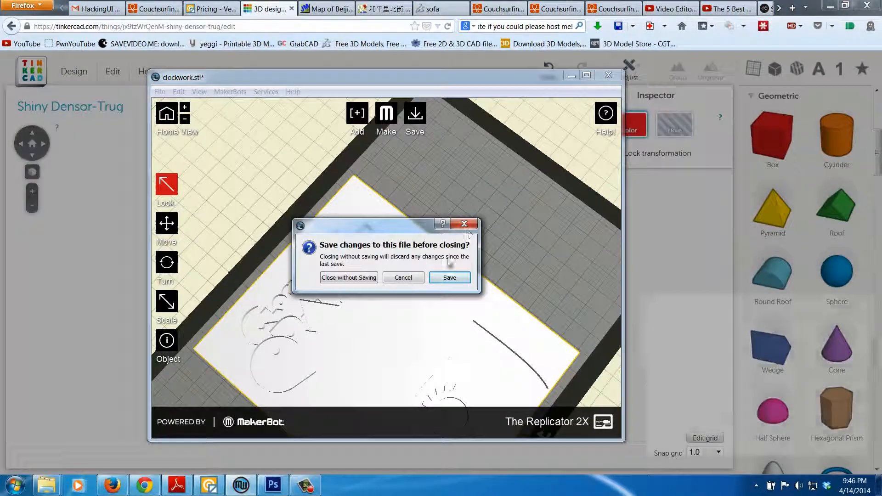
{"action": "left_click", "coordinate": [350, 278]}
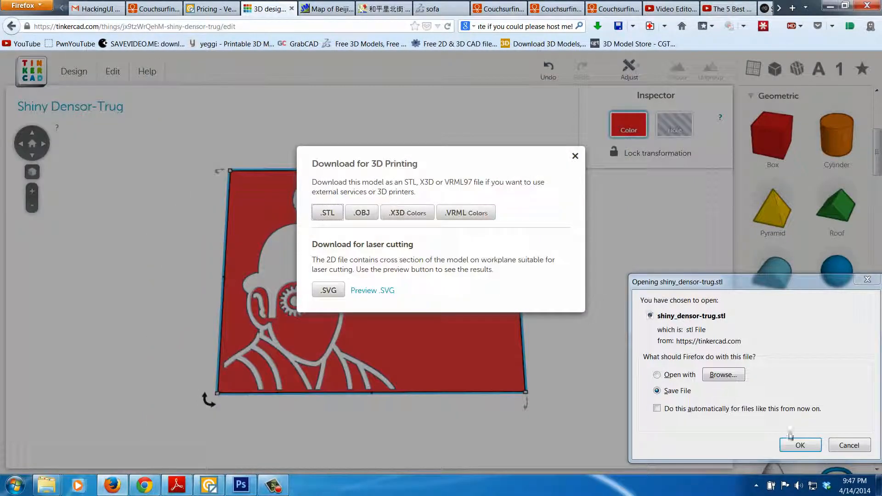
Save the STL download to the desktop as clockwork.stl, replacing the existing file of that name.
{"action": "left_click", "coordinate": [800, 445]}
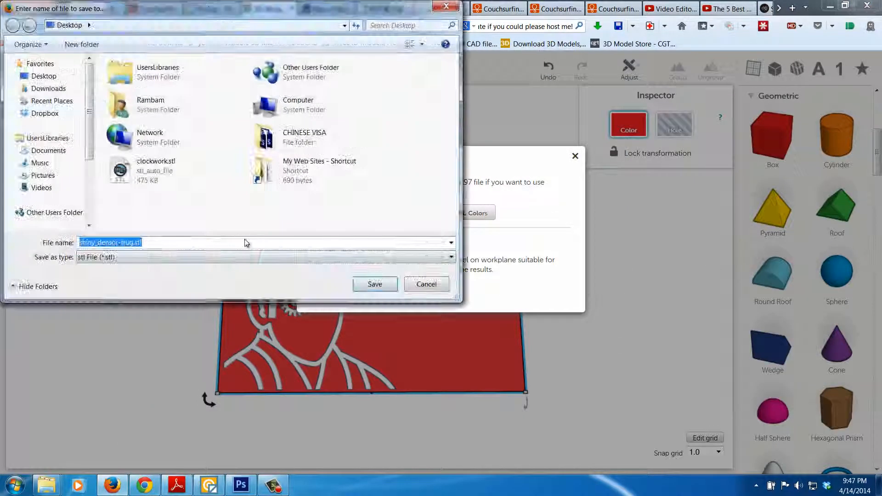
{"action": "double_click", "coordinate": [153, 174]}
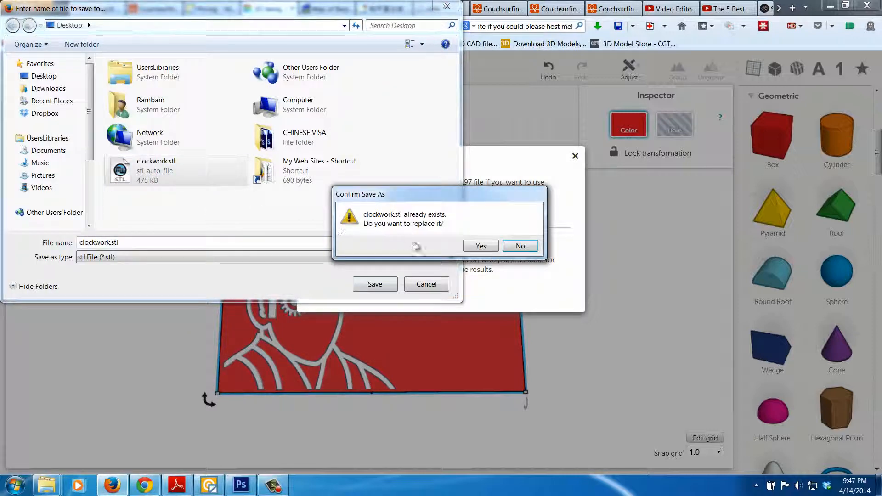
{"action": "left_click", "coordinate": [480, 247]}
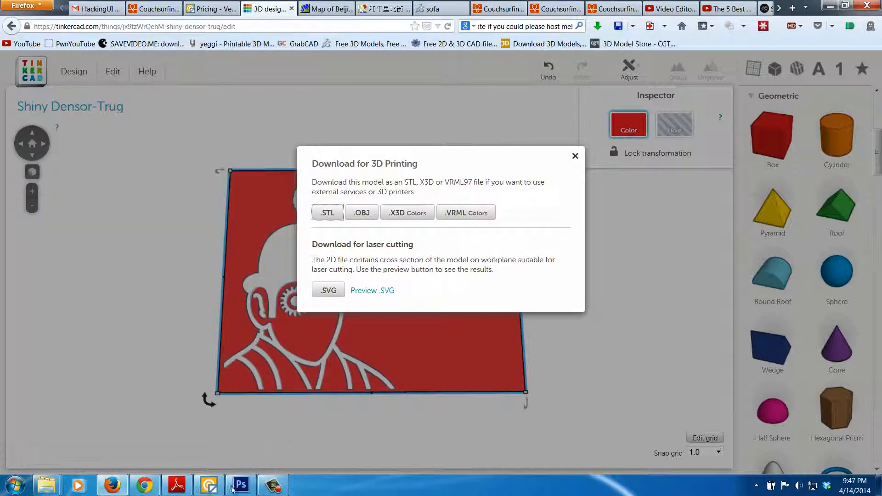
Open clockwork.stl from the desktop in the MakerBot program and scale the model to fit the build volume.
{"action": "left_click", "coordinate": [879, 483]}
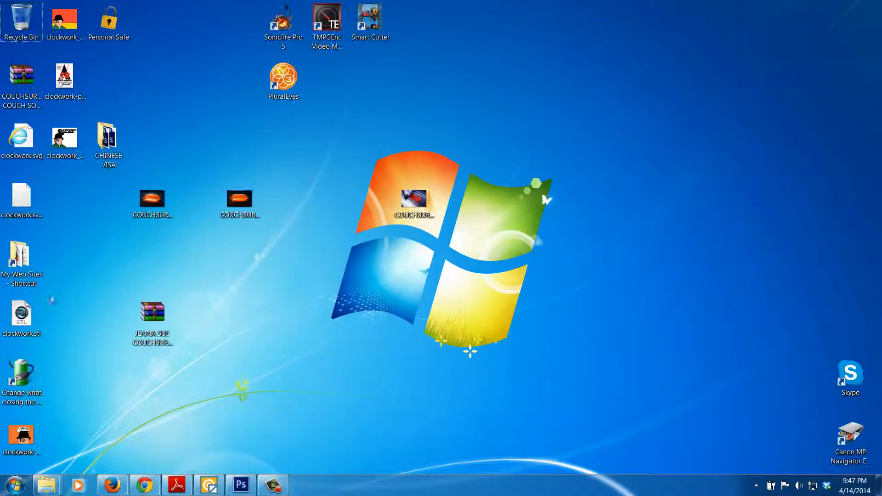
{"action": "double_click", "coordinate": [20, 316]}
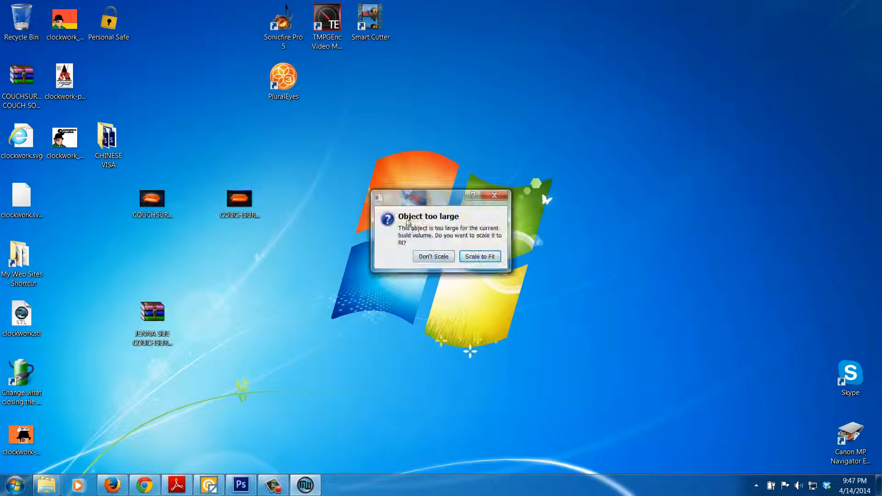
{"action": "left_click", "coordinate": [480, 257]}
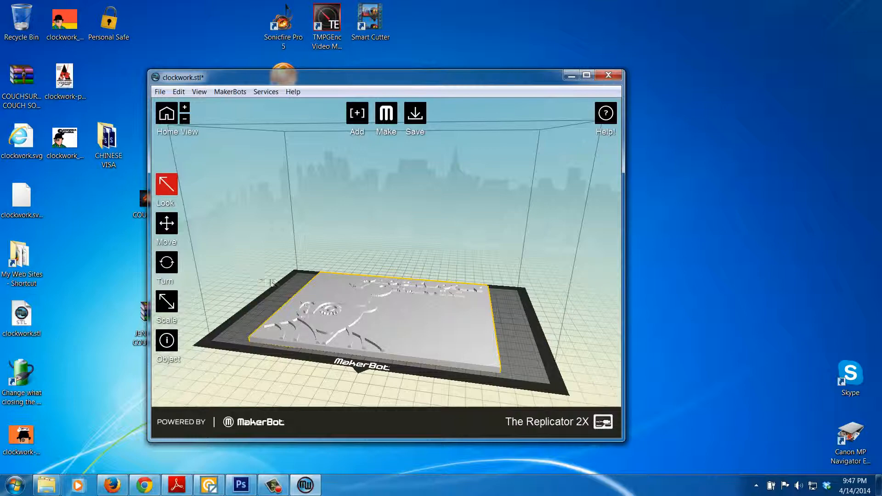
Examine the plate and its raised artwork on the build platform from above, edge-on, close up and at a distance.
{"action": "mouse_move", "coordinate": [263, 286]}
{"action": "left_mouse_down"}
{"action": "mouse_move", "coordinate": [291, 343]}
{"action": "mouse_move", "coordinate": [281, 350]}
{"action": "mouse_move", "coordinate": [271, 291]}
{"action": "mouse_move", "coordinate": [478, 321]}
{"action": "mouse_move", "coordinate": [369, 284]}
{"action": "mouse_move", "coordinate": [375, 307]}
{"action": "mouse_move", "coordinate": [474, 352]}
{"action": "mouse_move", "coordinate": [299, 326]}
{"action": "mouse_move", "coordinate": [273, 286]}
{"action": "mouse_move", "coordinate": [266, 331]}
{"action": "mouse_move", "coordinate": [275, 317]}
{"action": "mouse_move", "coordinate": [285, 322]}
{"action": "mouse_move", "coordinate": [258, 297]}
{"action": "left_mouse_up"}
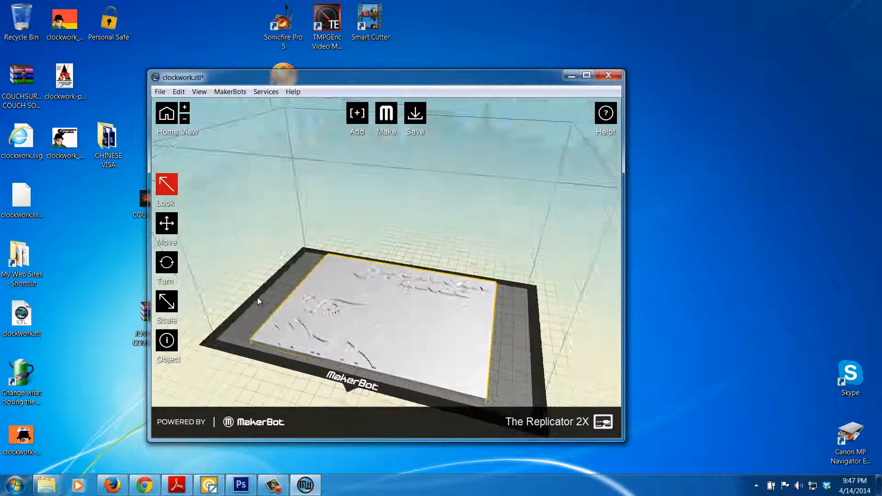
{"action": "scroll", "coordinate": [392, 338], "scroll_direction": "up", "scroll_amount": 3}
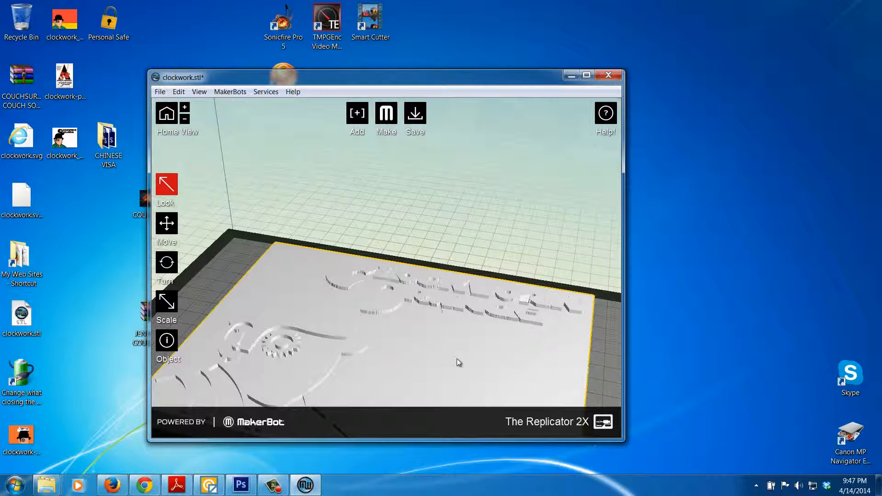
{"action": "mouse_move", "coordinate": [439, 357]}
{"action": "left_mouse_down"}
{"action": "mouse_move", "coordinate": [412, 318]}
{"action": "mouse_move", "coordinate": [430, 357]}
{"action": "left_mouse_up"}
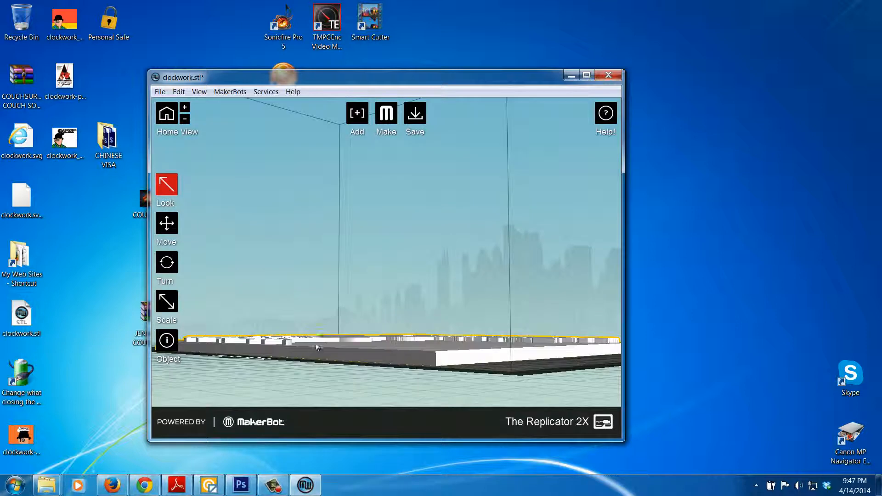
{"action": "left_click_drag", "start_coordinate": [292, 347], "coordinate": [315, 360]}
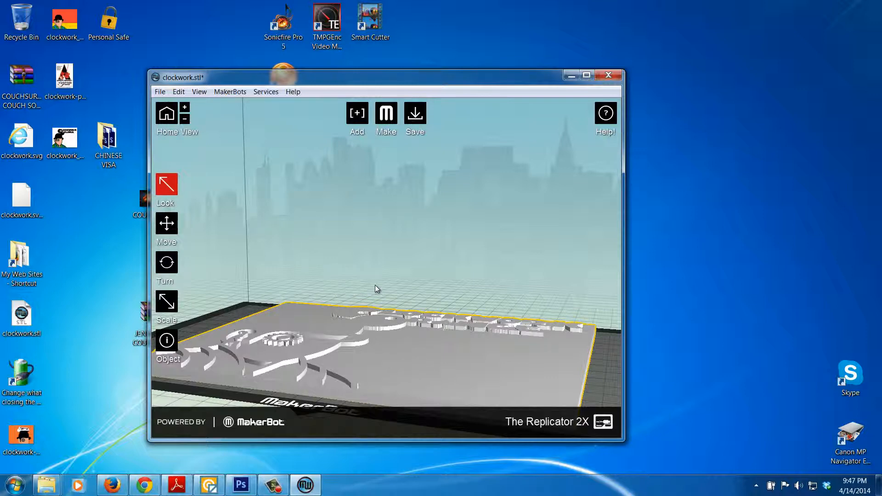
{"action": "left_click_drag", "start_coordinate": [375, 289], "coordinate": [441, 345]}
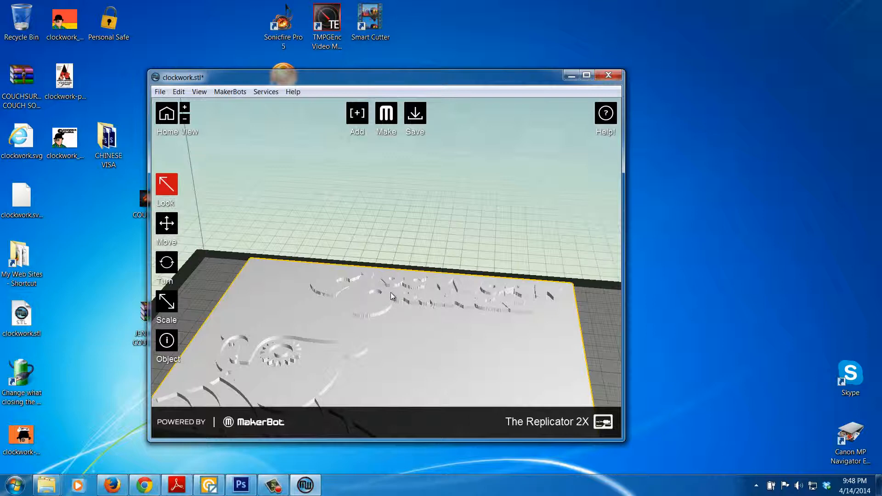
{"action": "scroll", "coordinate": [423, 315], "scroll_direction": "down", "scroll_amount": 2}
{"action": "scroll", "coordinate": [408, 324], "scroll_direction": "down", "scroll_amount": 2}
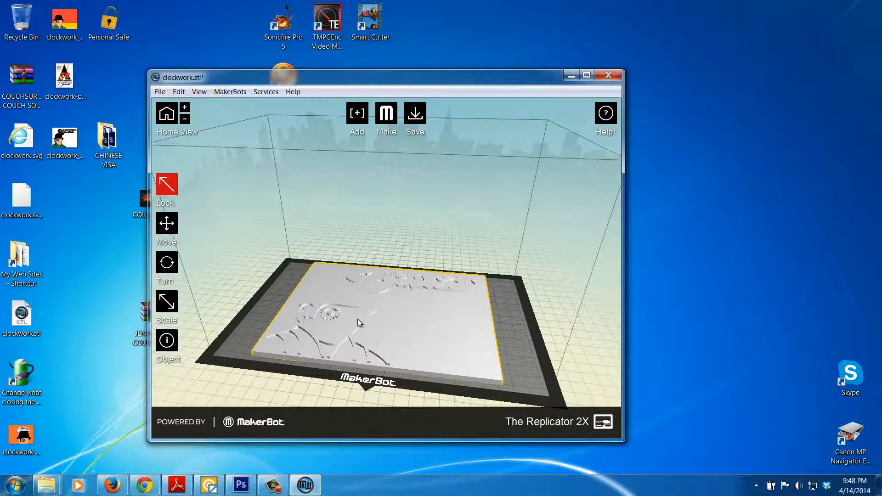
{"action": "scroll", "coordinate": [358, 319], "scroll_direction": "down", "scroll_amount": 3}
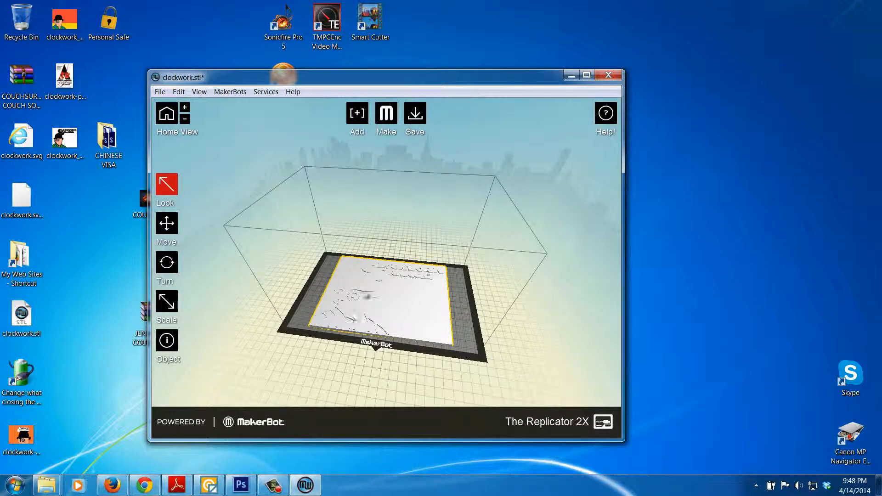
{"action": "scroll", "coordinate": [368, 316], "scroll_direction": "up", "scroll_amount": 3}
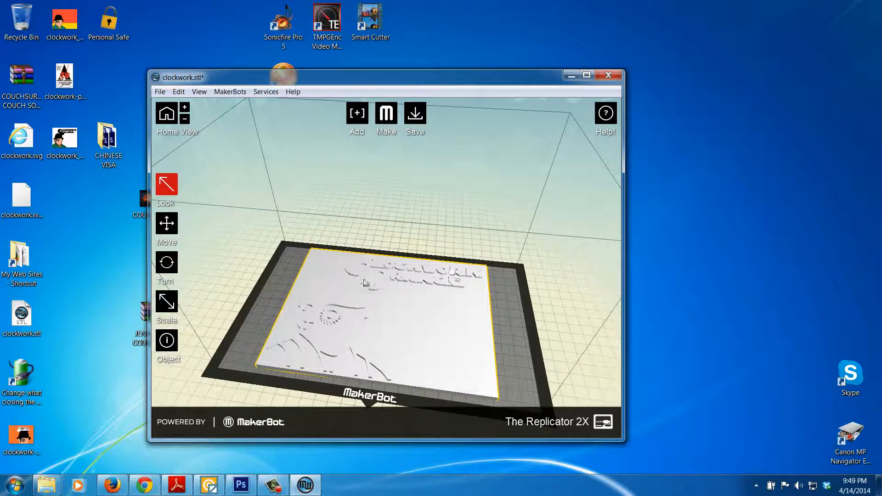